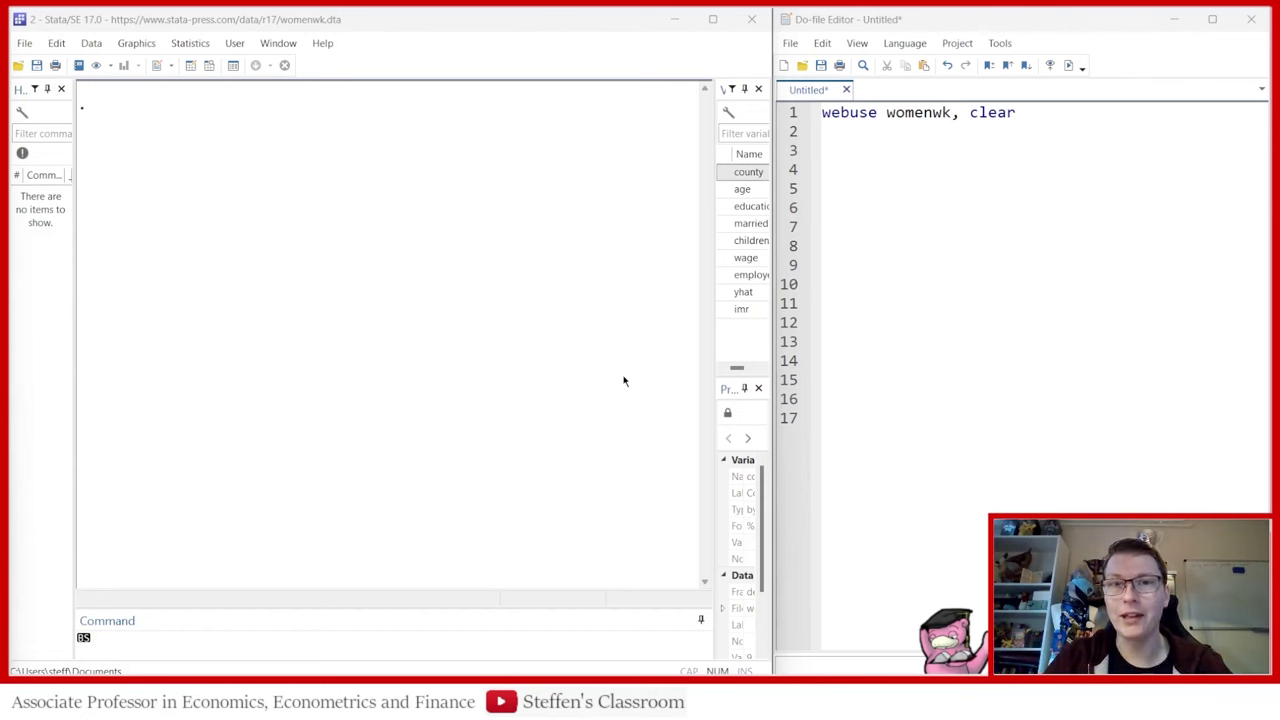
Step: Run the do-file line that loads the womenwk dataset
left_click(822, 113)
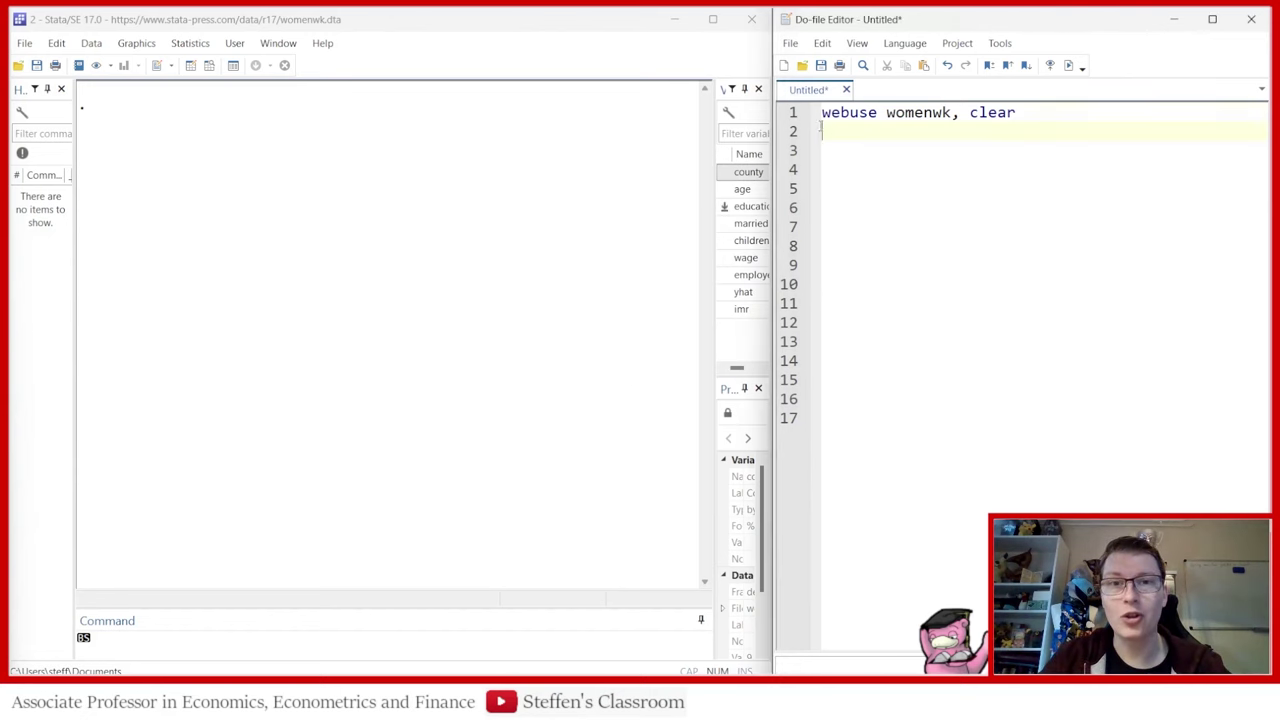
left_click_drag(822, 113, 1032, 113)
left_click(1068, 66)
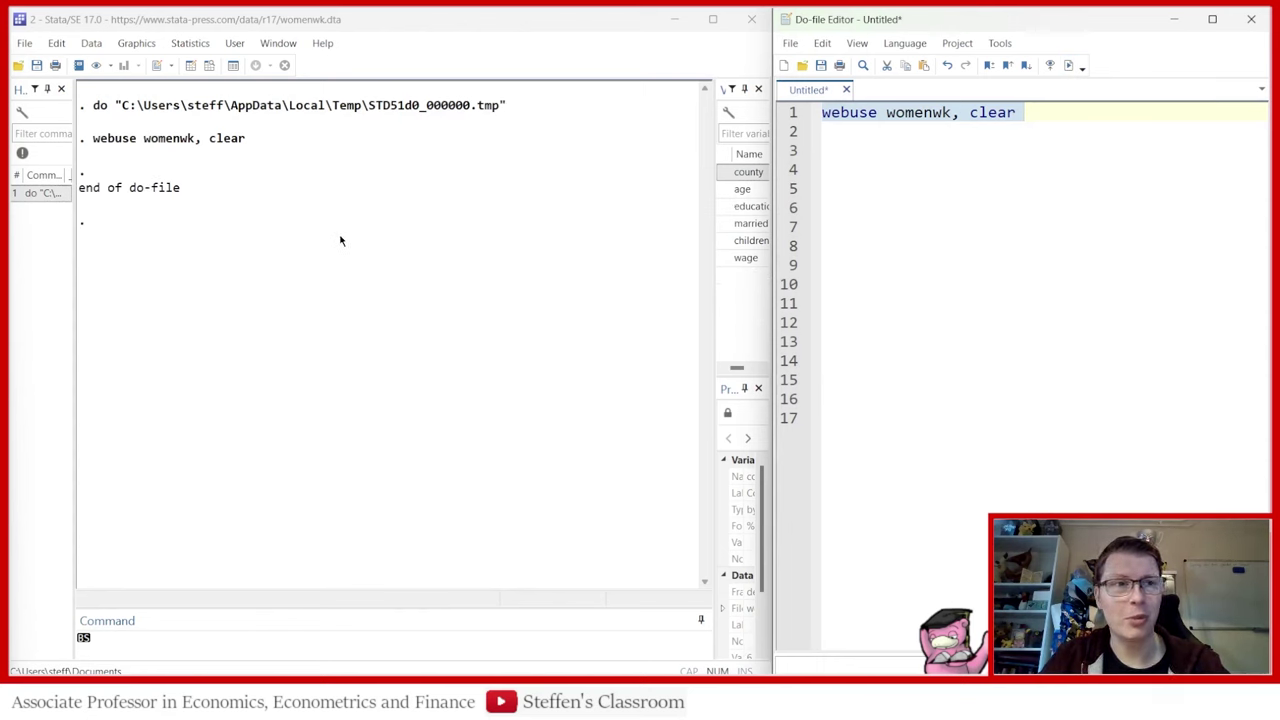
Step: Browse the womenwk data and inspect the wage column for missing values
left_click(210, 66)
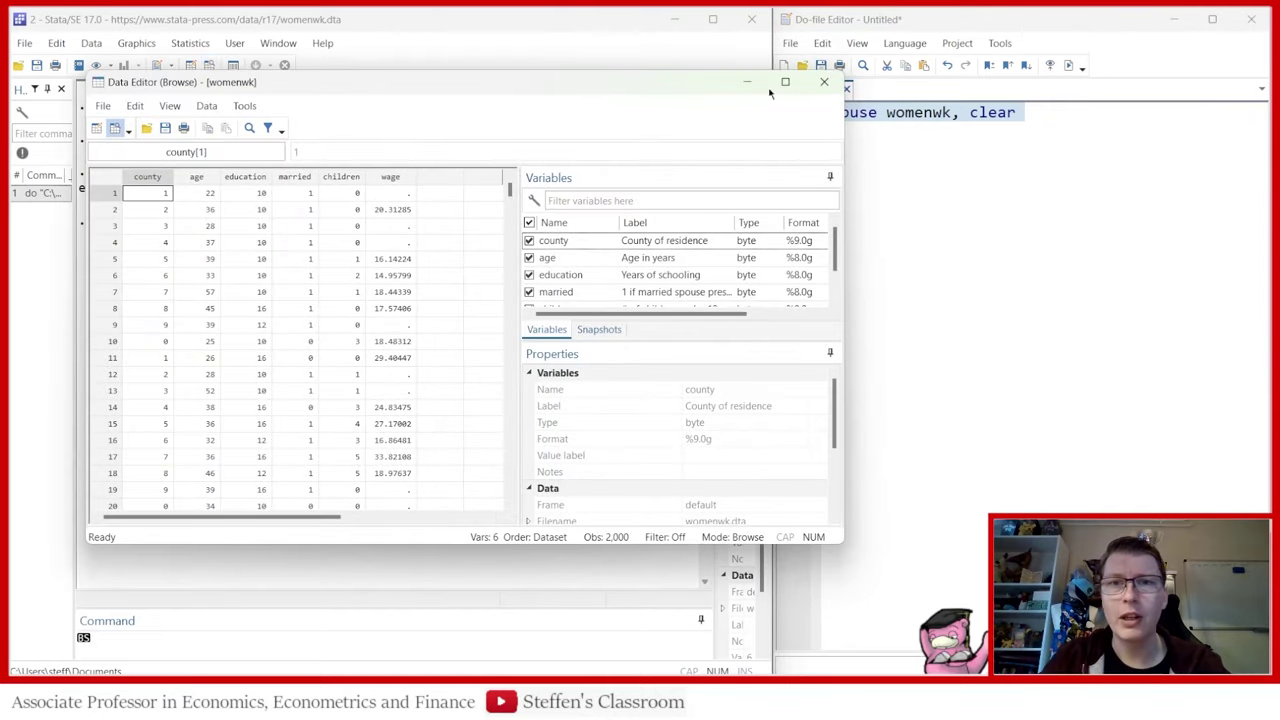
left_click_drag(654, 89, 630, 136)
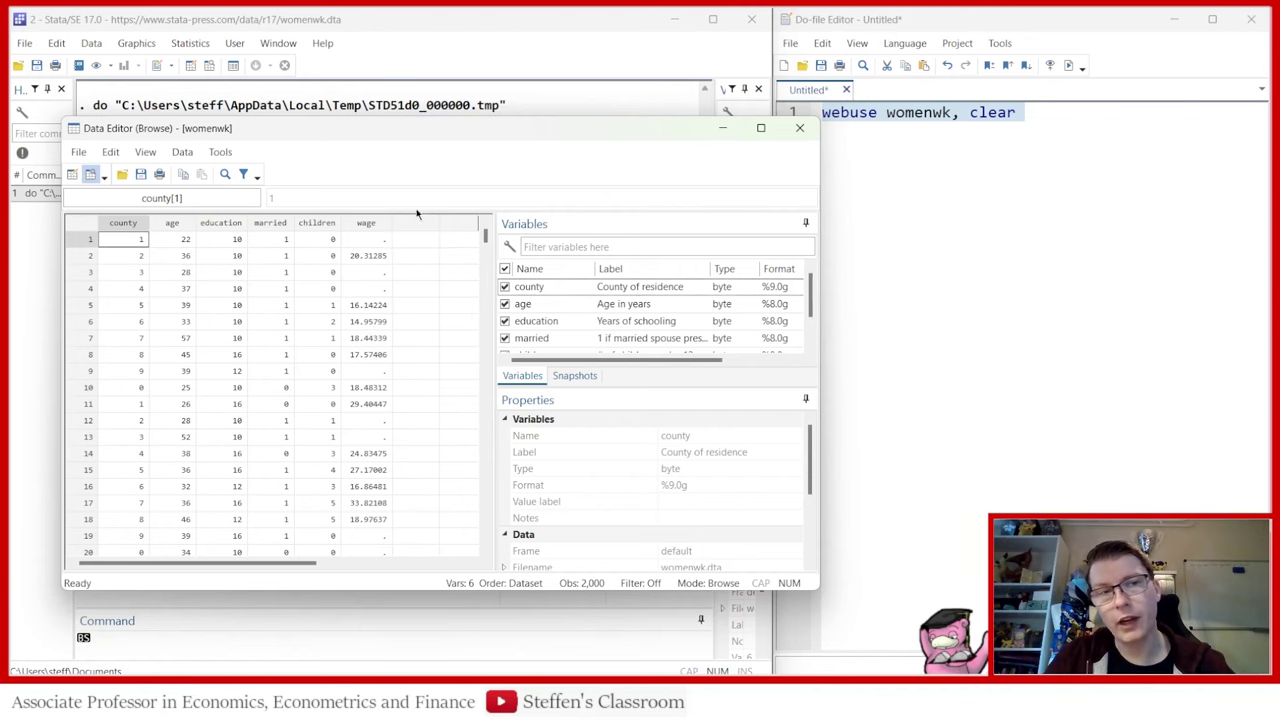
left_click(366, 223)
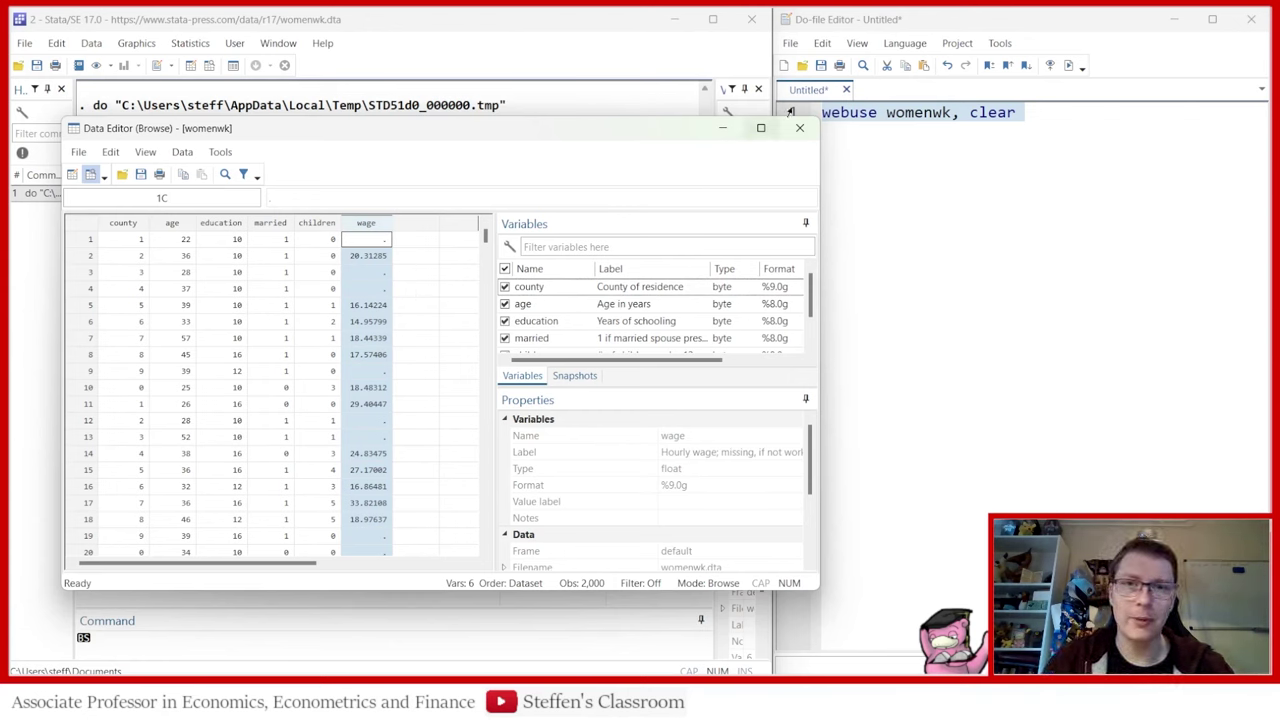
Step: Add and run gen employed = (wage!=.) on line 3
left_click(803, 129)
left_click(841, 153)
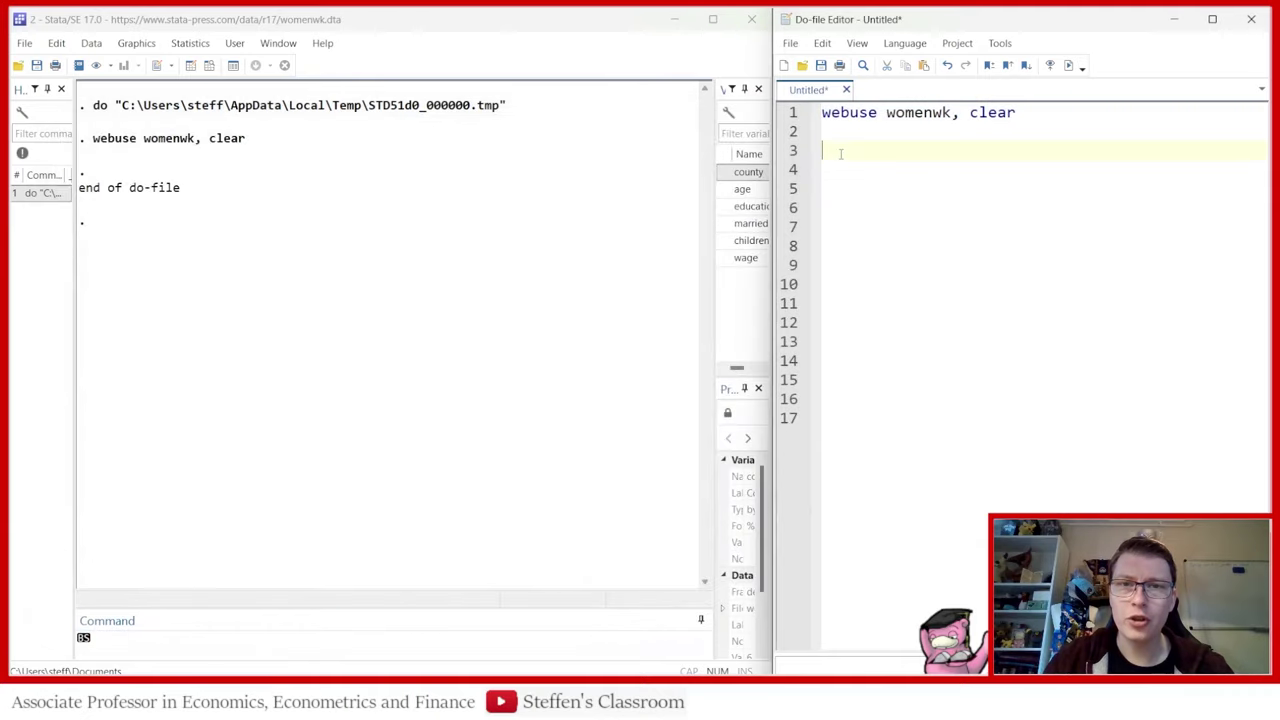
type("g")
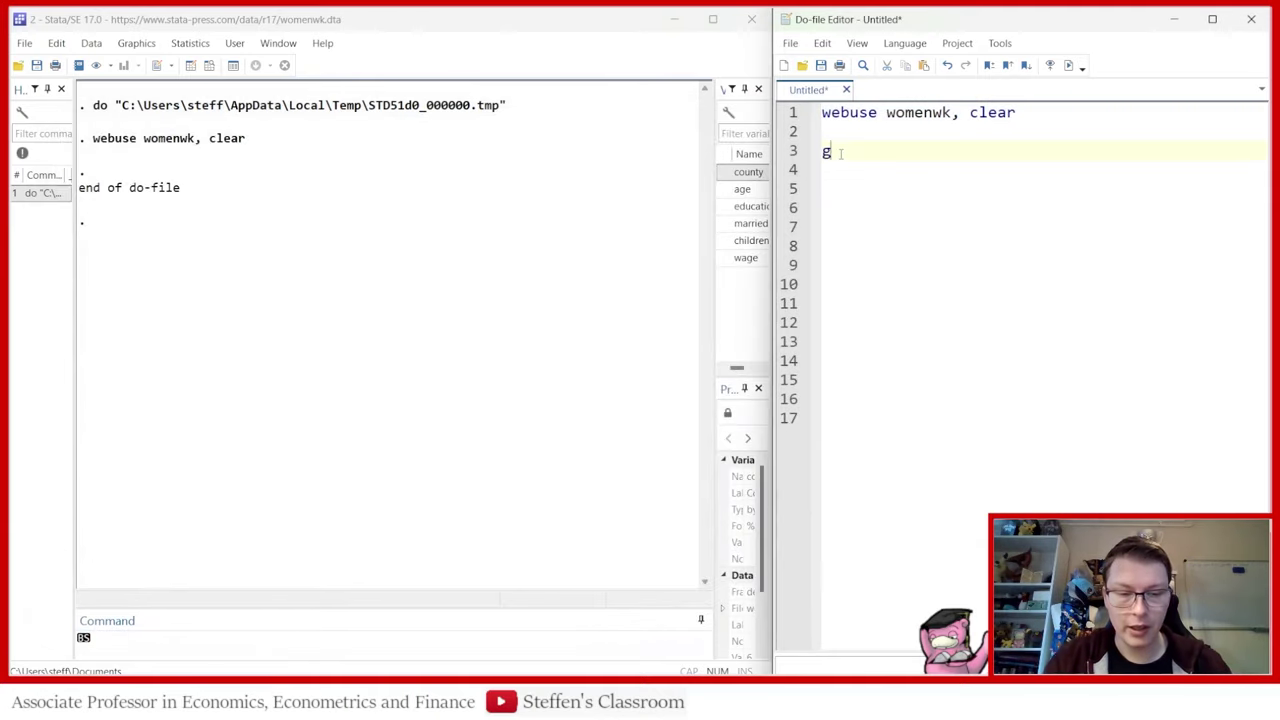
type("en employed = (")
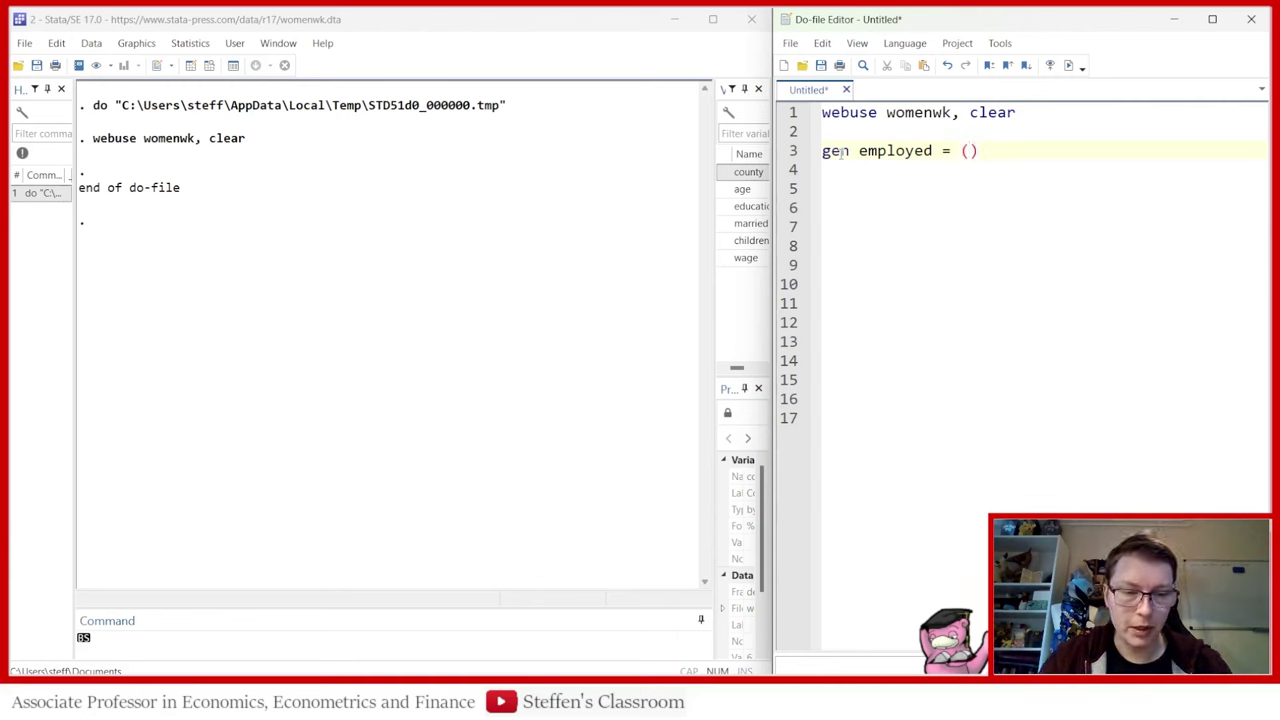
type("wage")
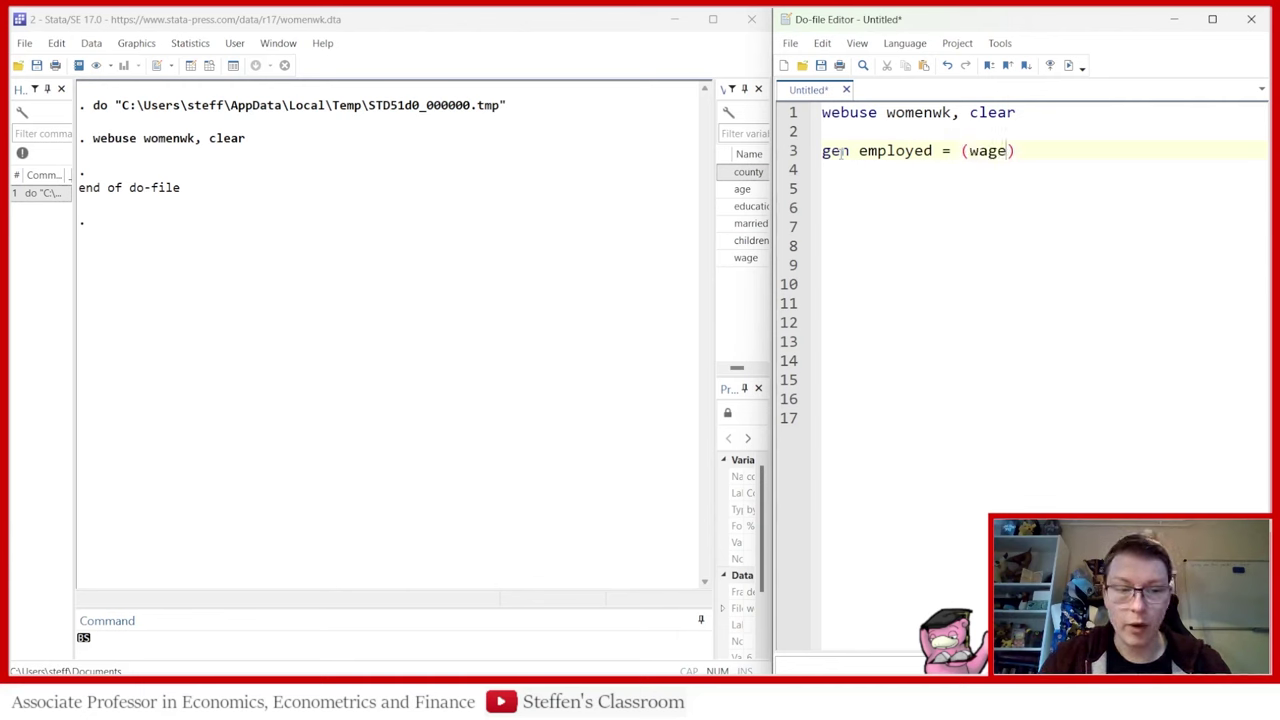
type("!=.")
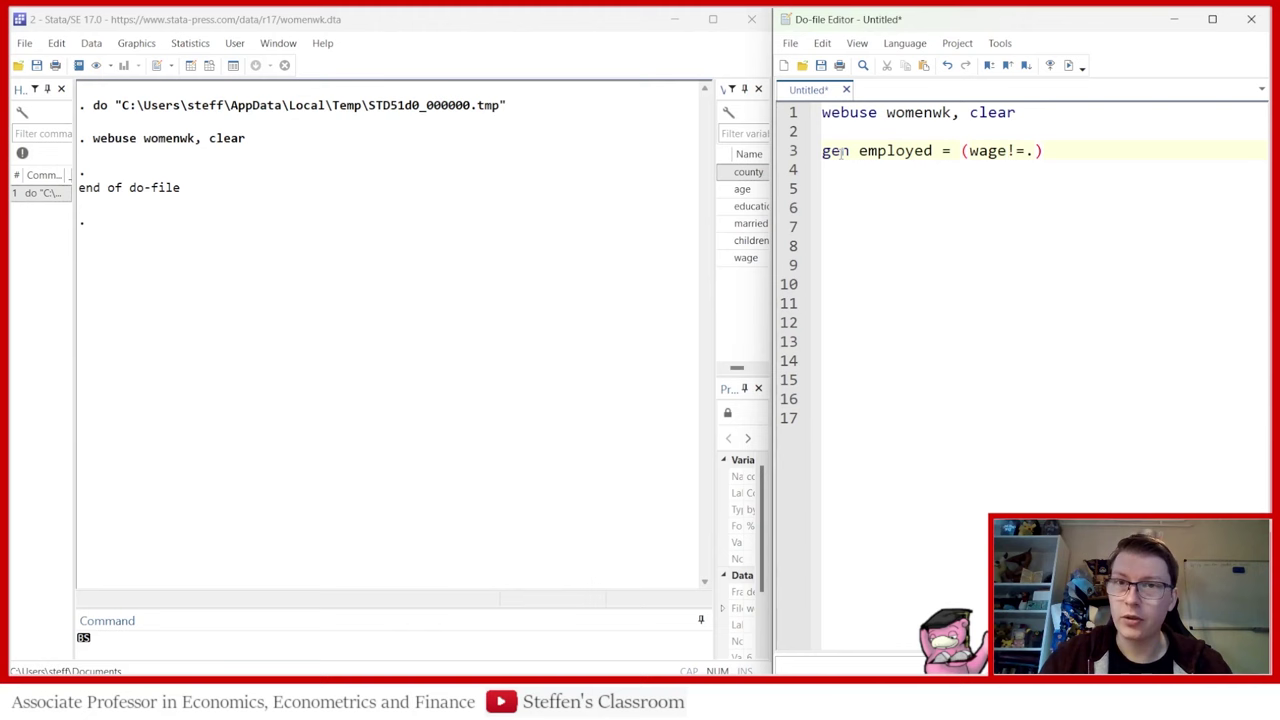
left_click(792, 151)
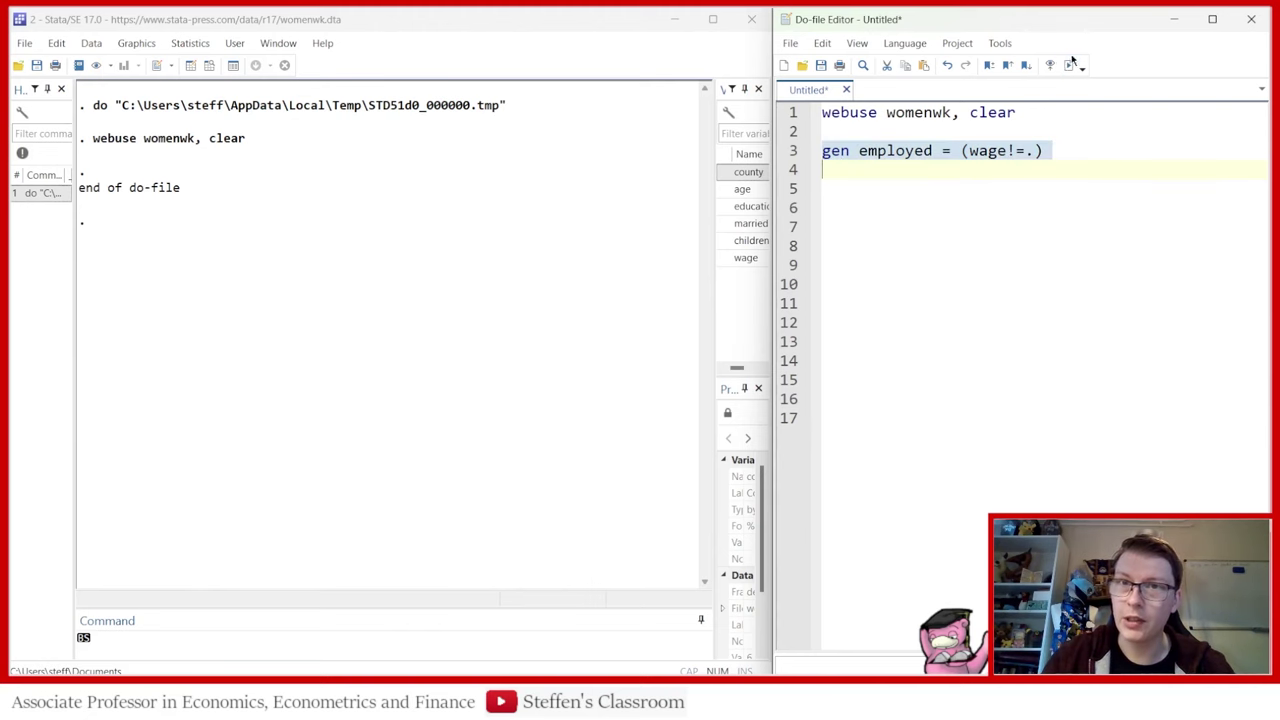
left_click(1068, 65)
Step: Check in the Data Editor that employed is 1 where wage exists and 0 where missing
left_click(209, 65)
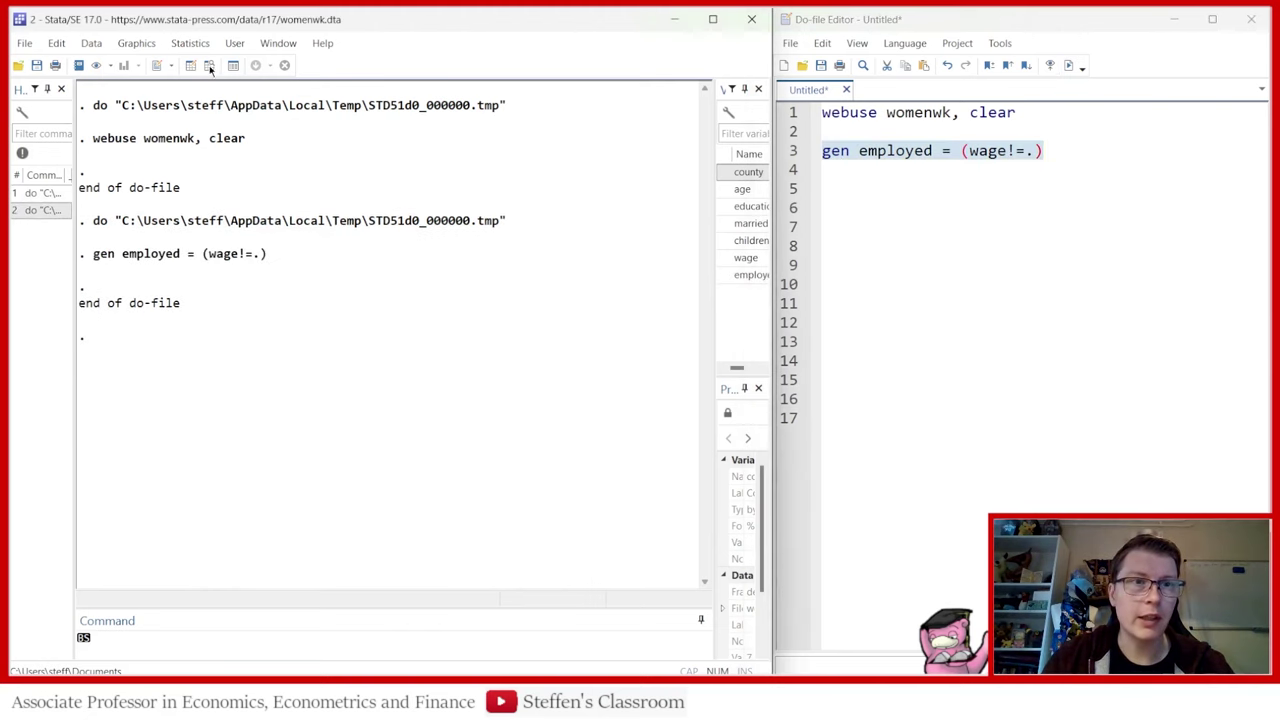
left_click(421, 257)
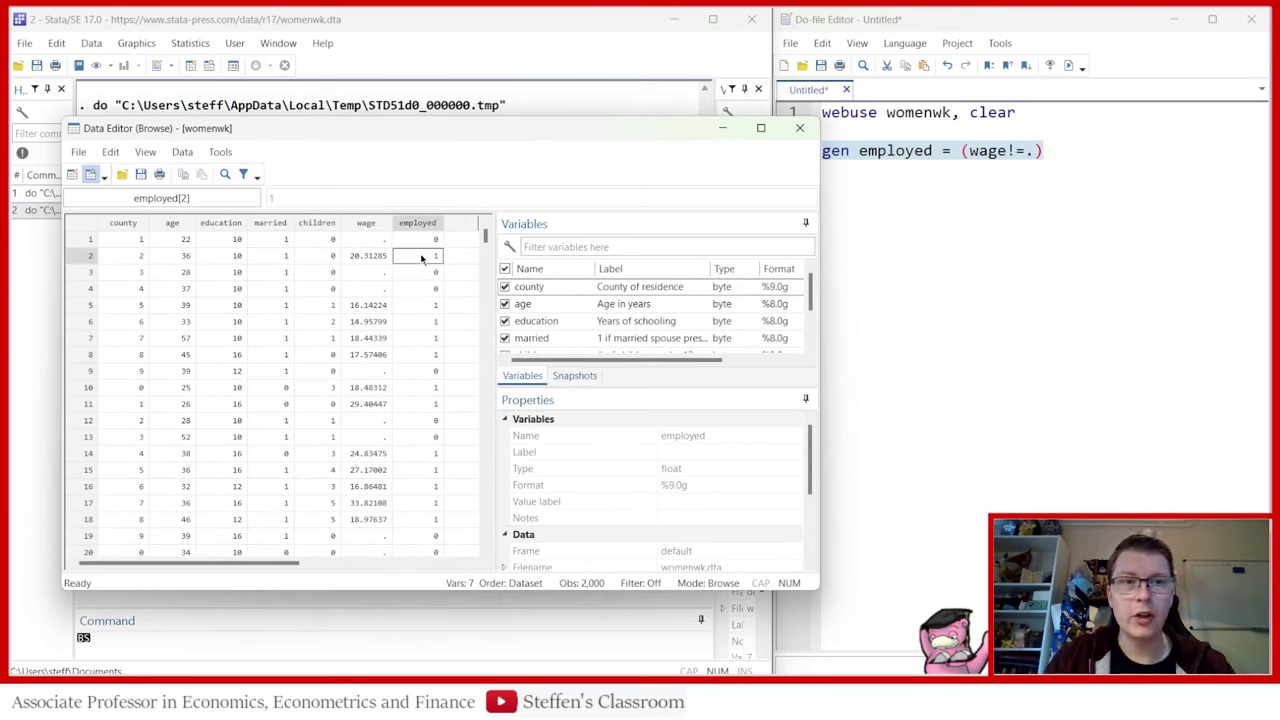
key("shift+Left")
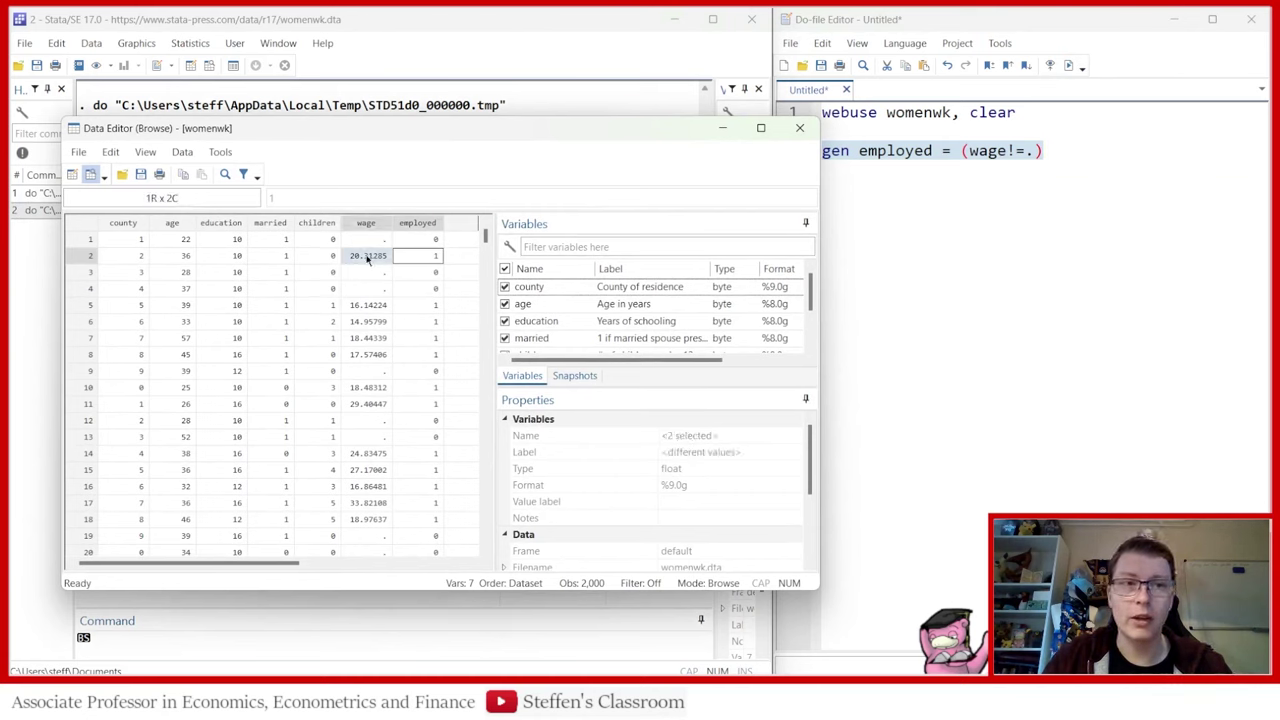
key("Down")
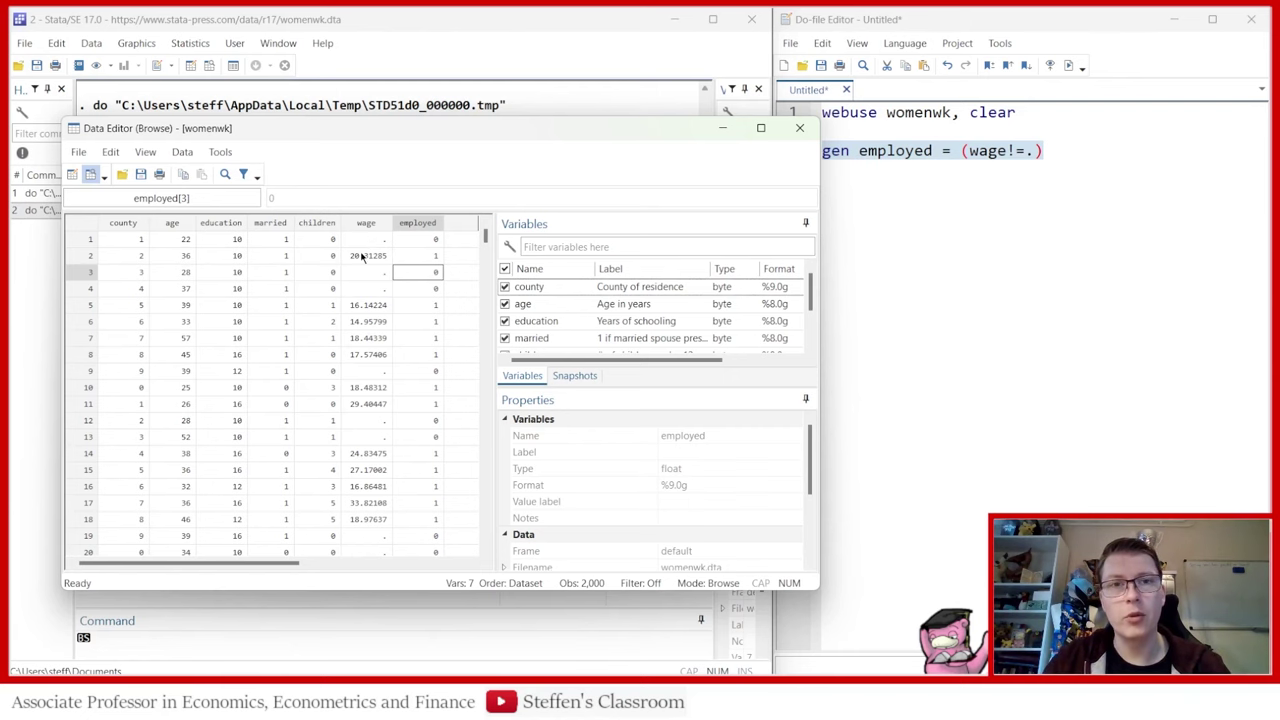
left_click(368, 241)
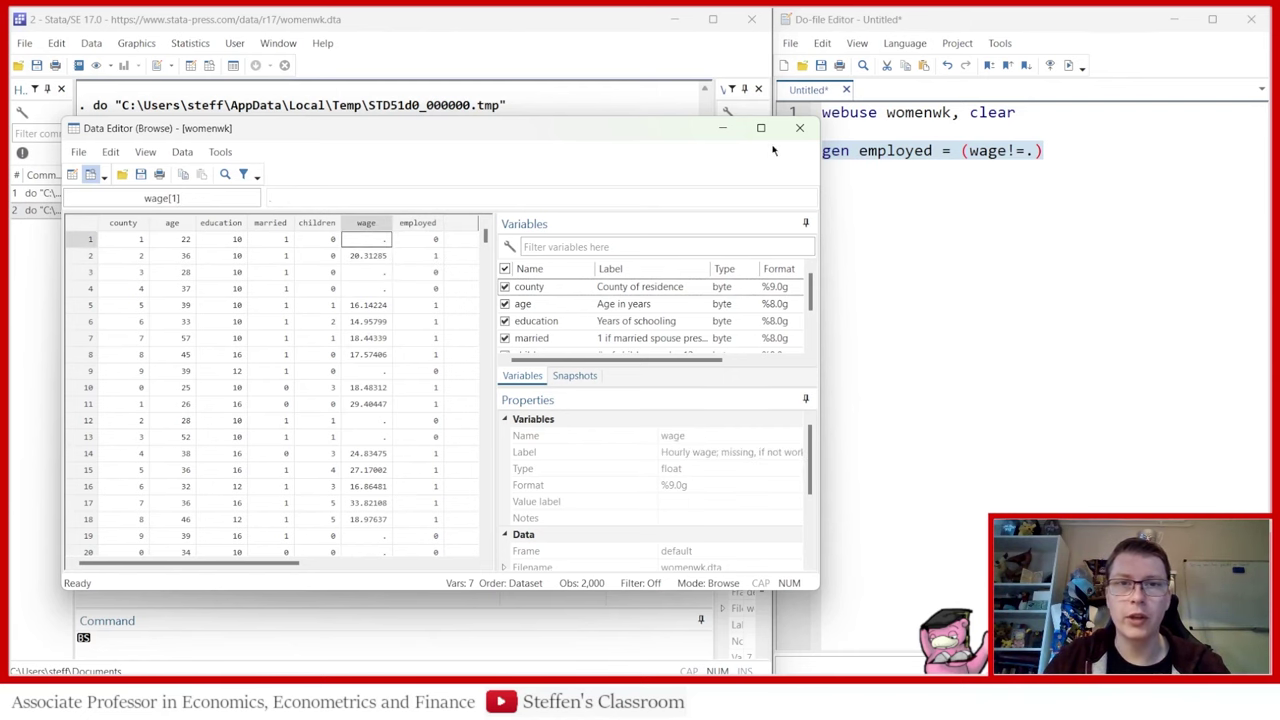
Step: Add and run reg education employed on line 5
left_click(799, 128)
left_click(838, 188)
type("re")
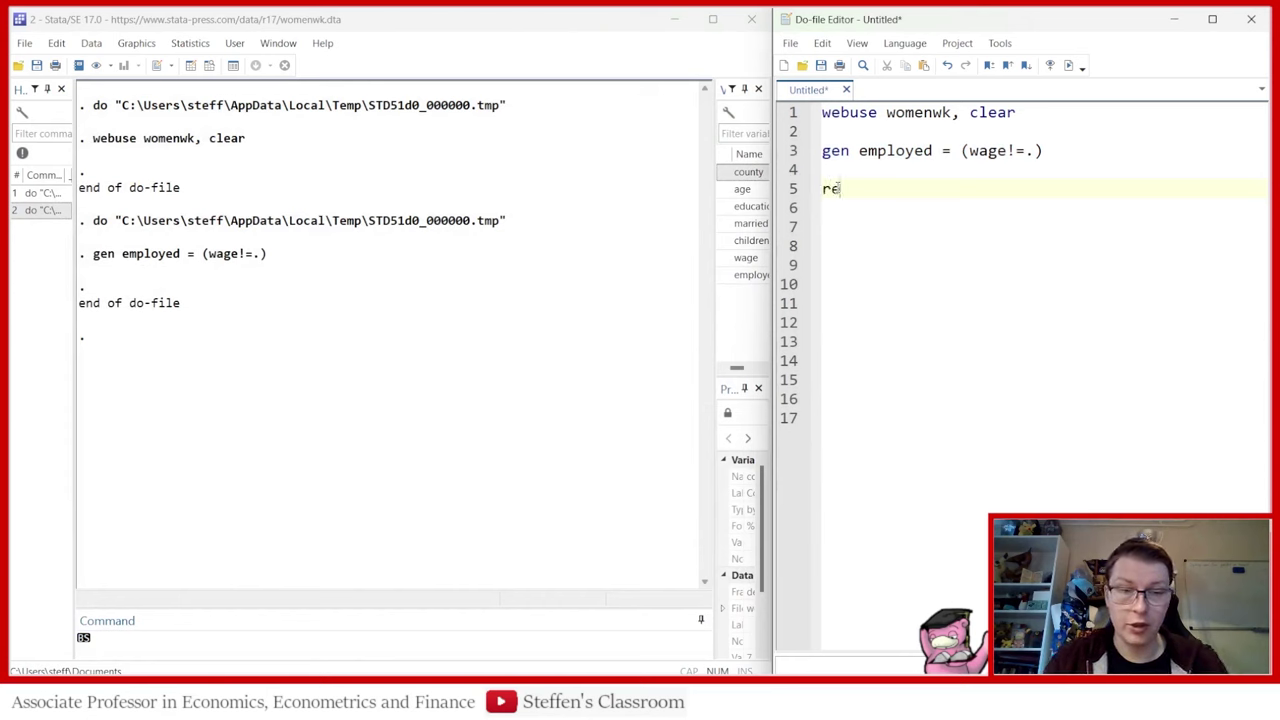
type("g education ")
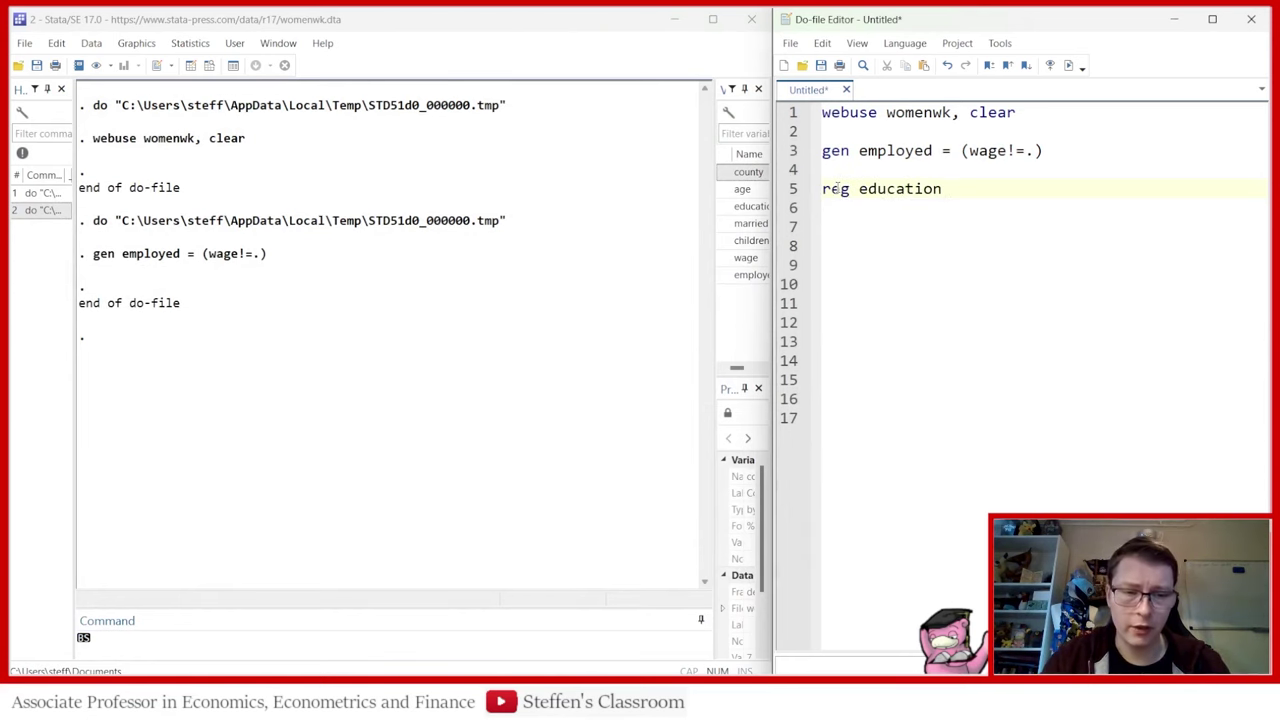
type("emply")
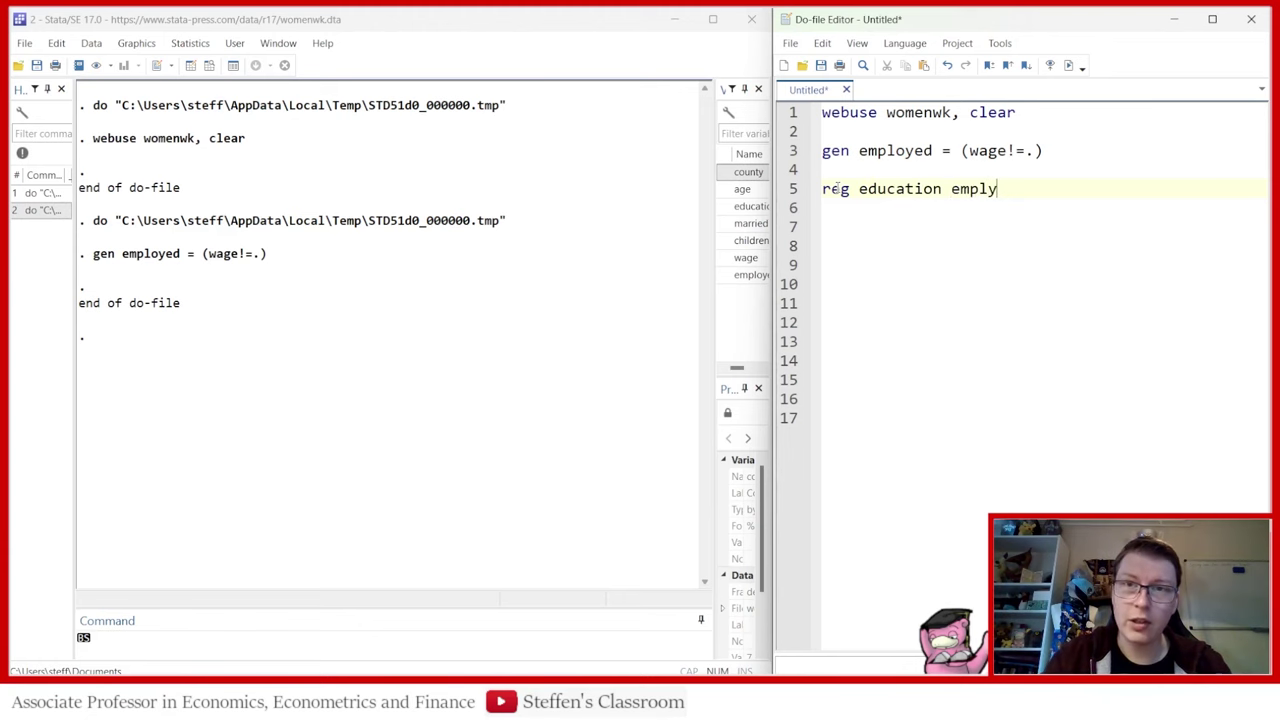
key("BackSpace")
type("oyed")
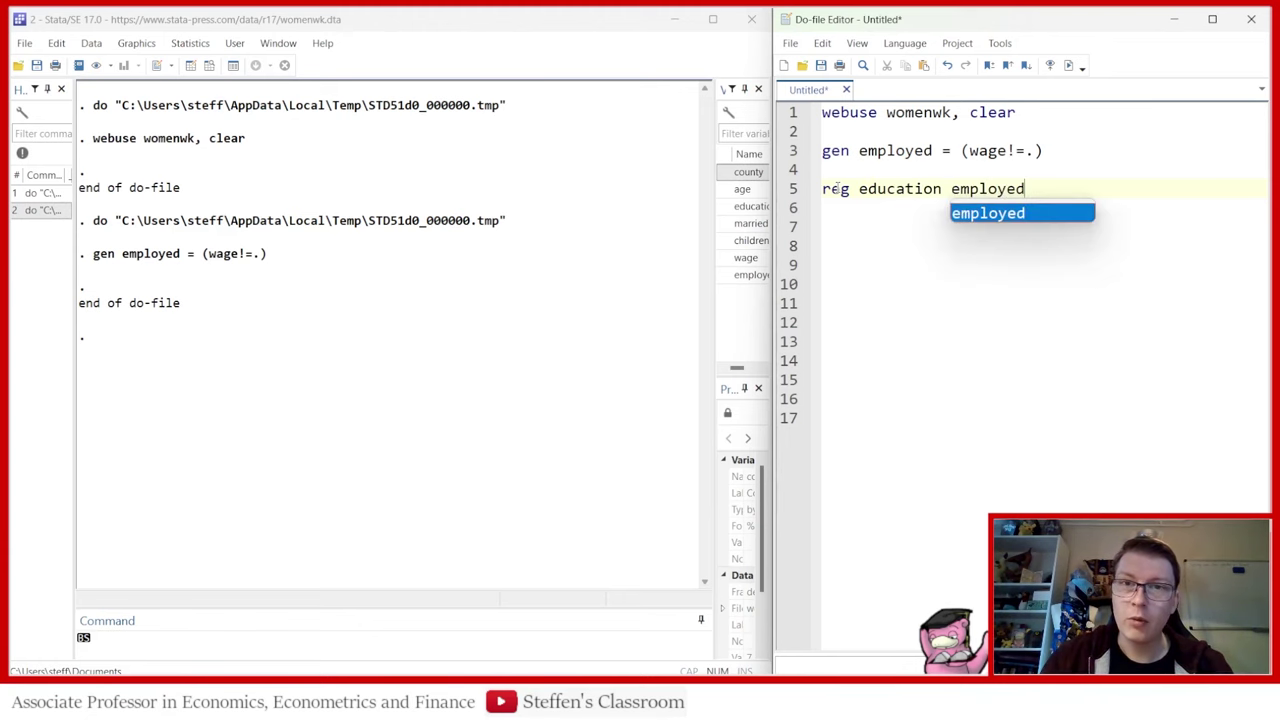
left_click(789, 188)
left_click(1050, 66)
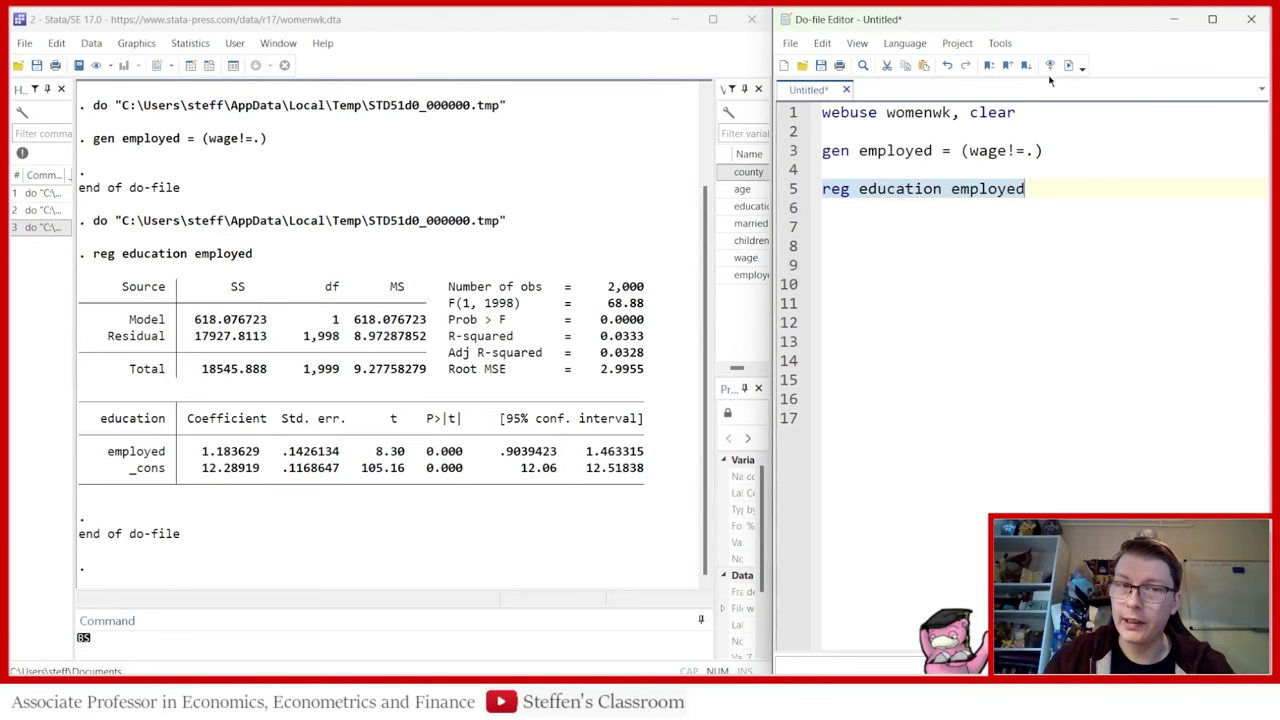
Step: Highlight the employed coefficient 1.183629 and the education label in the output
left_click_drag(462, 436, 100, 452)
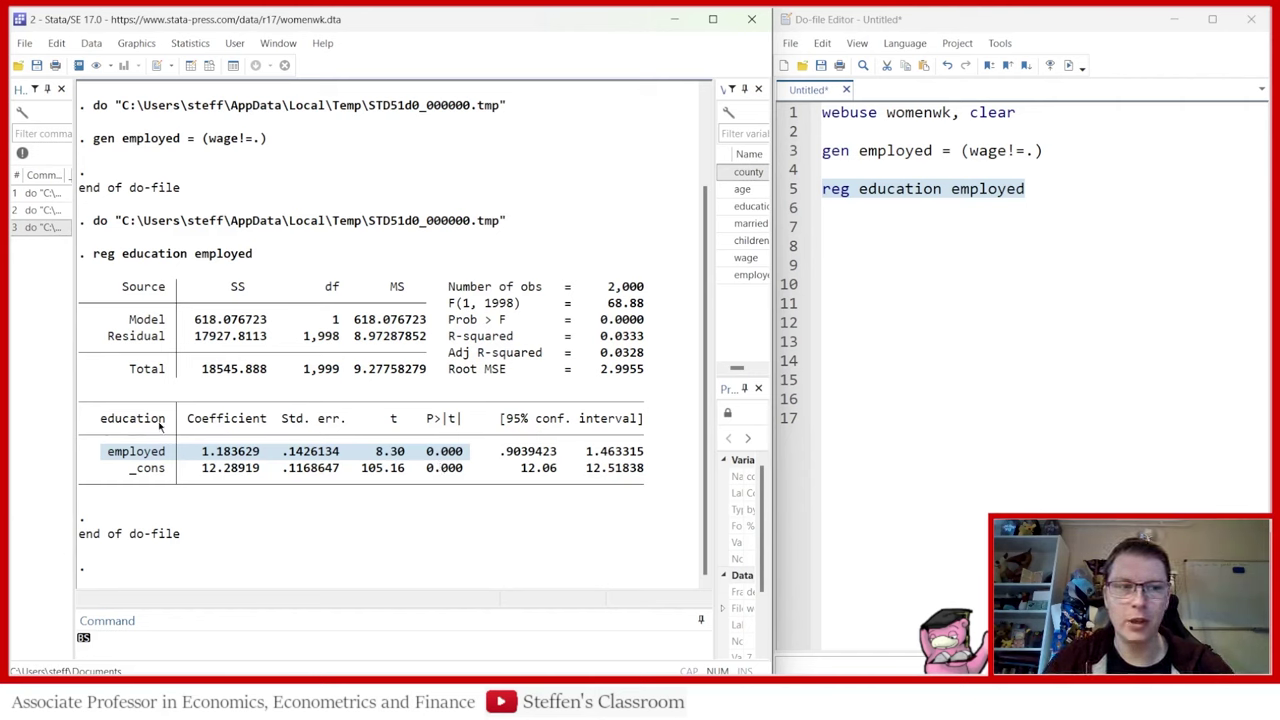
left_click_drag(166, 421, 88, 421)
left_click(254, 436)
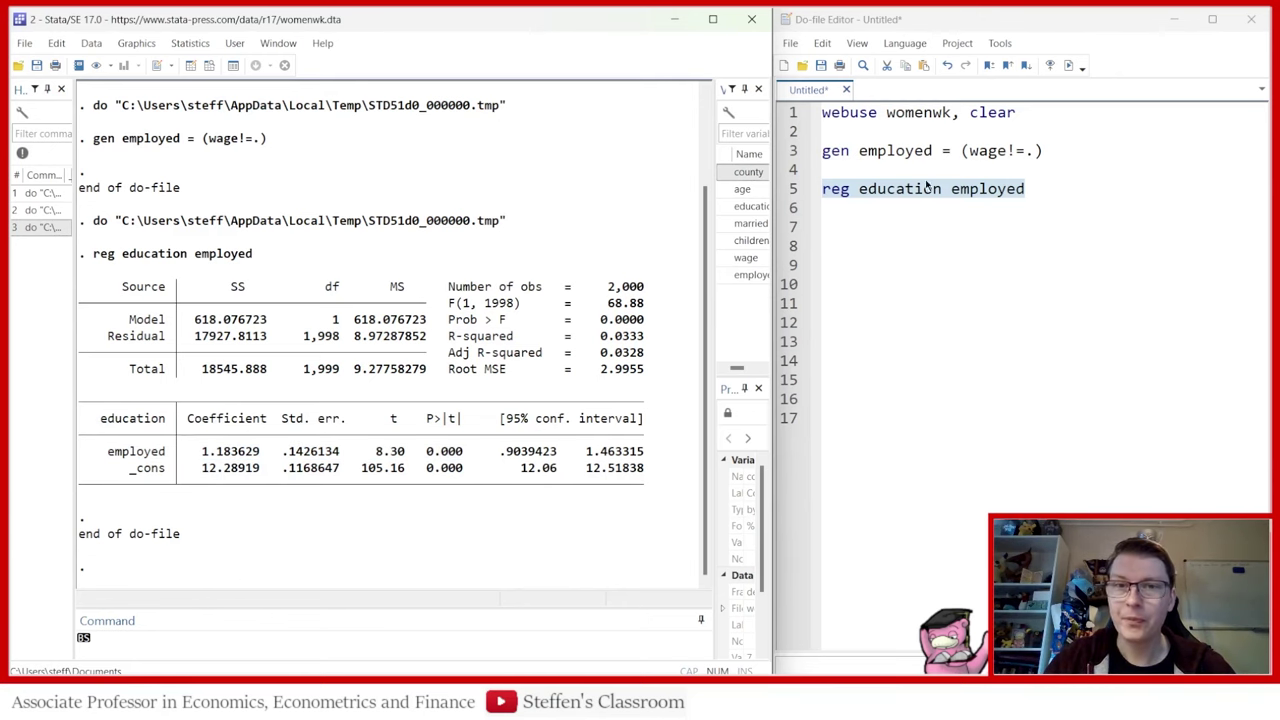
Step: Add and run sum employed wage on line 7, undoing a stray bookmark
left_click(868, 229)
type("sum ")
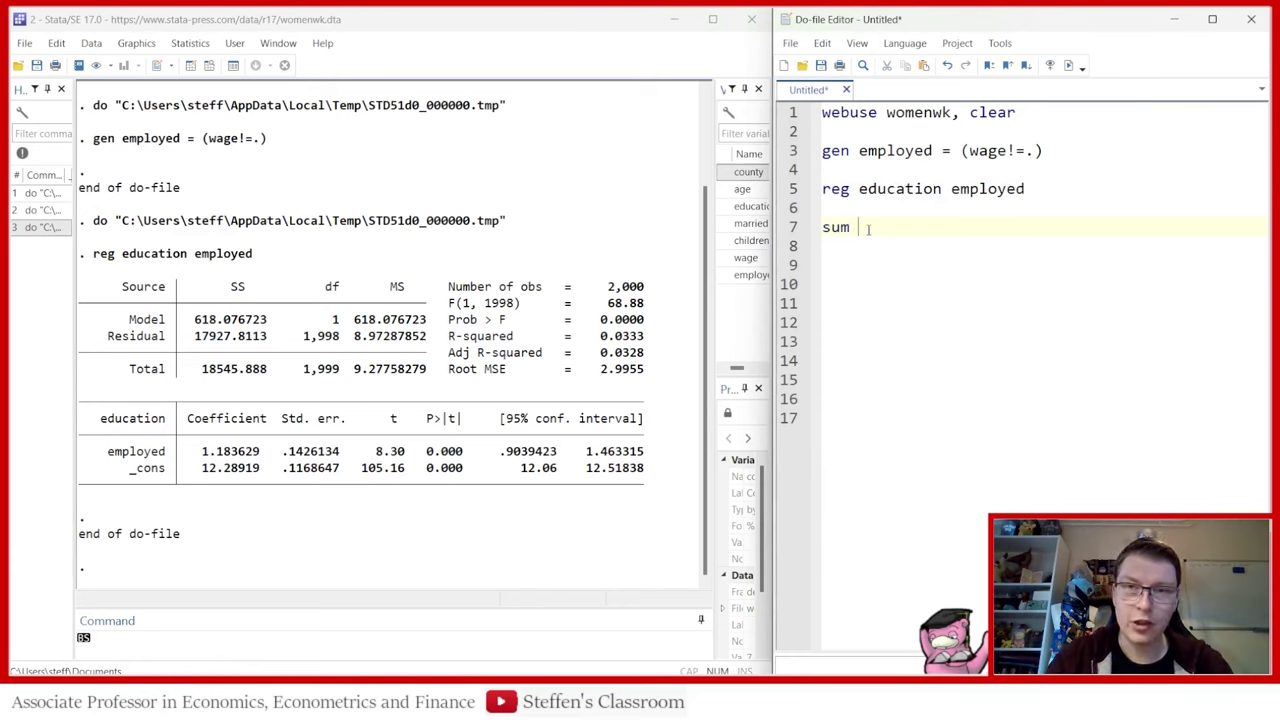
type("employed ")
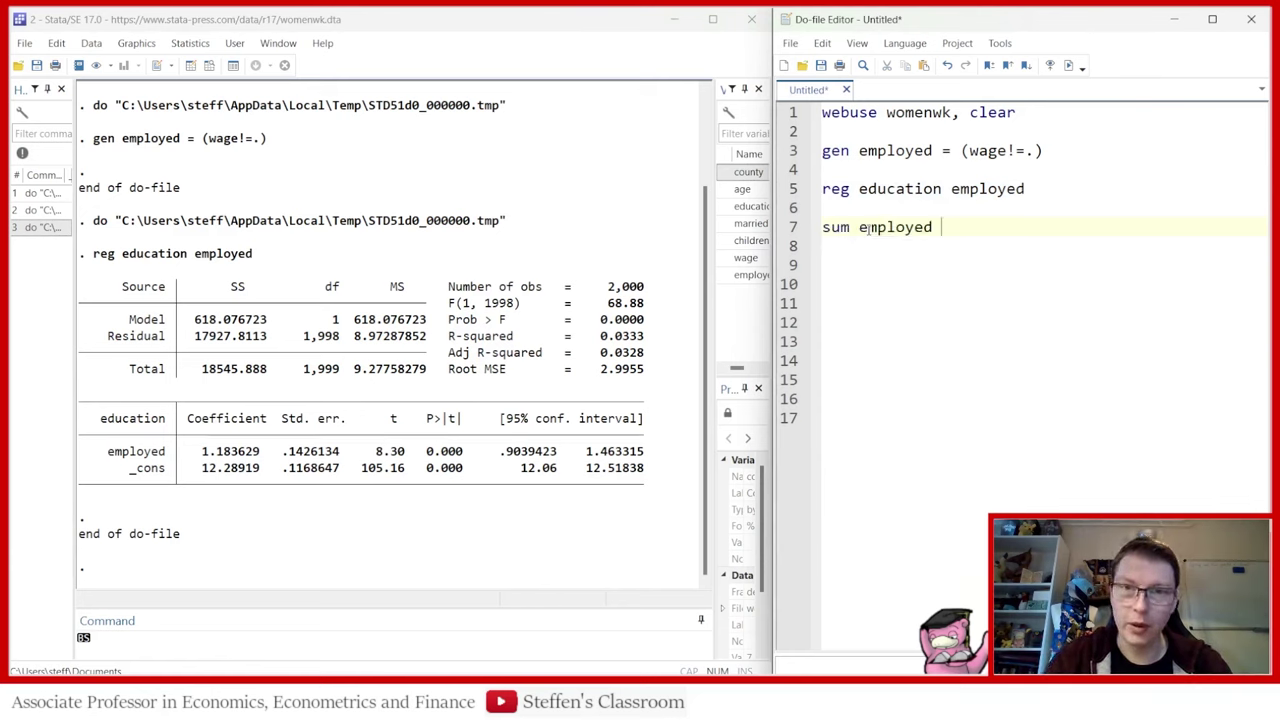
type("wage")
key("ctrl+F2")
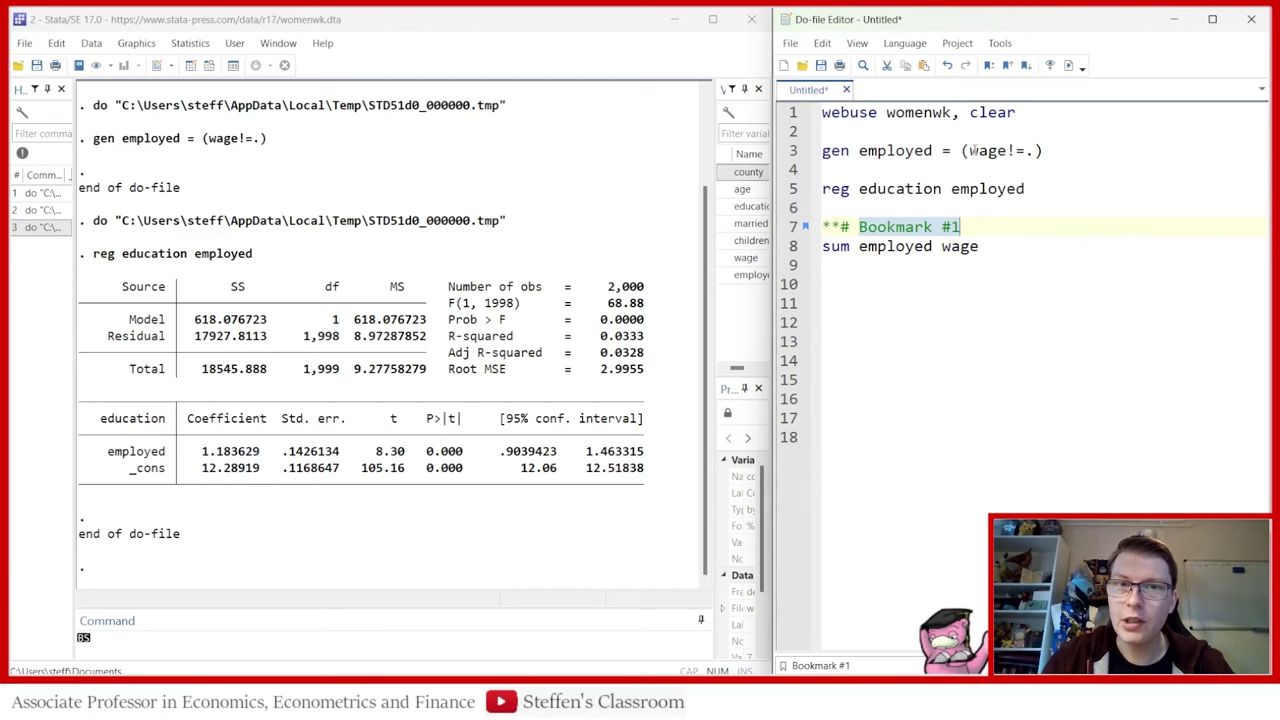
key("ctrl+z")
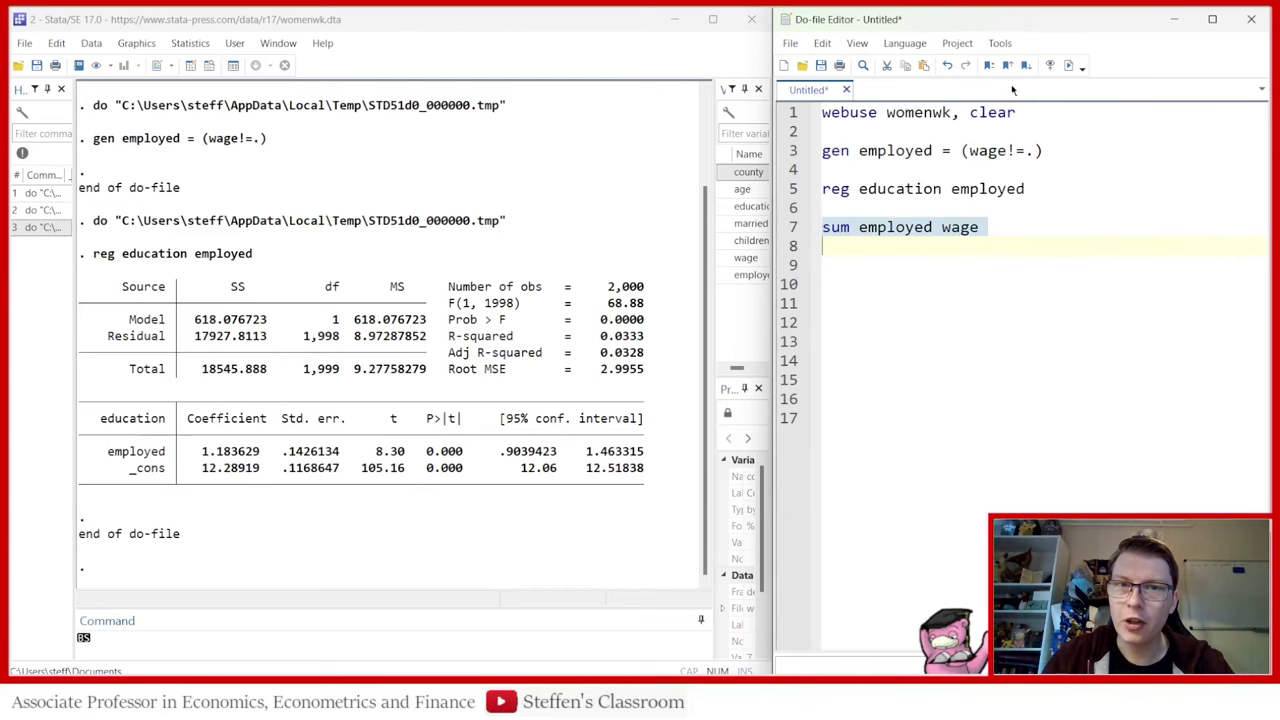
left_click(1068, 65)
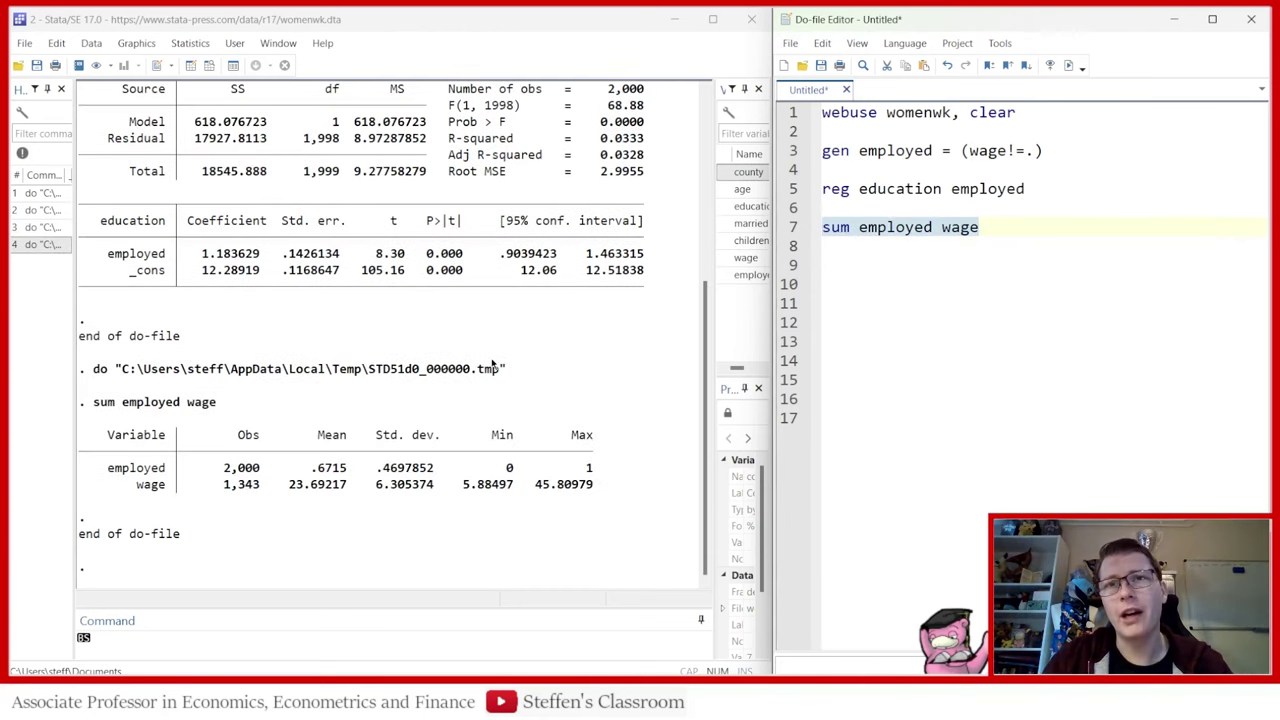
Step: Highlight the employed (2,000 obs) and wage (1,343 obs) summary rows
left_click_drag(210, 467, 590, 468)
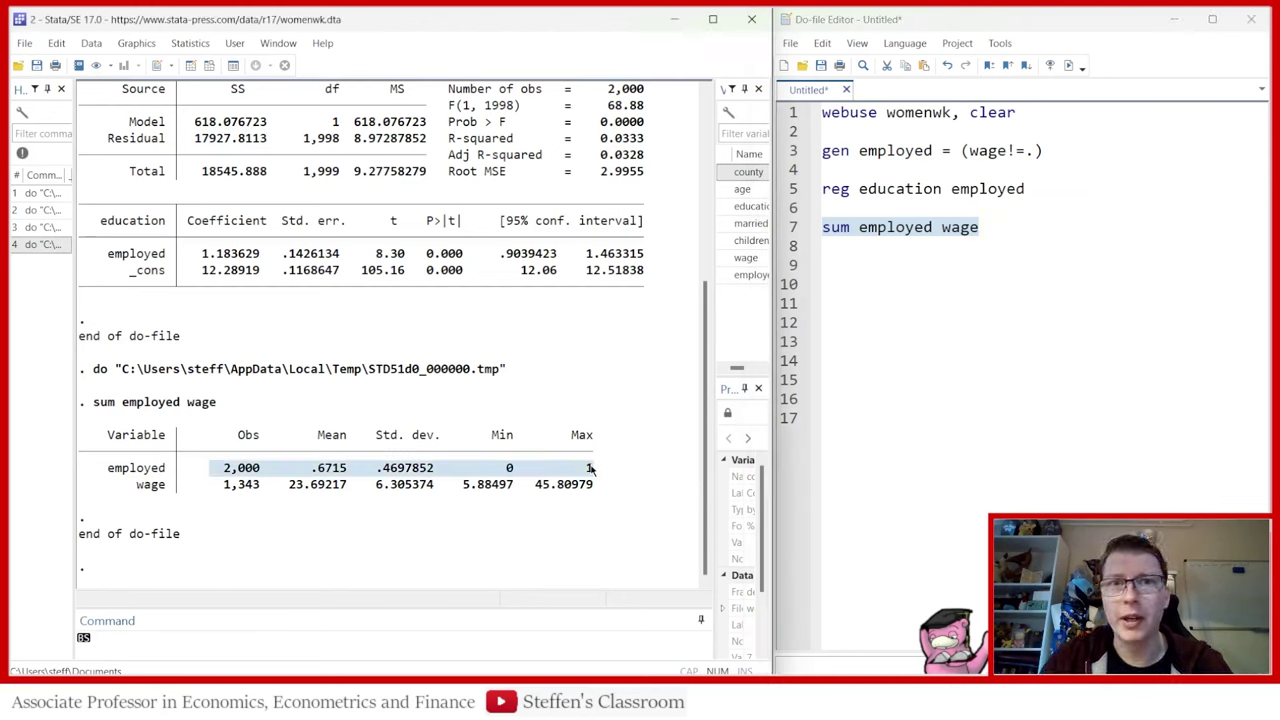
left_click_drag(210, 486, 592, 490)
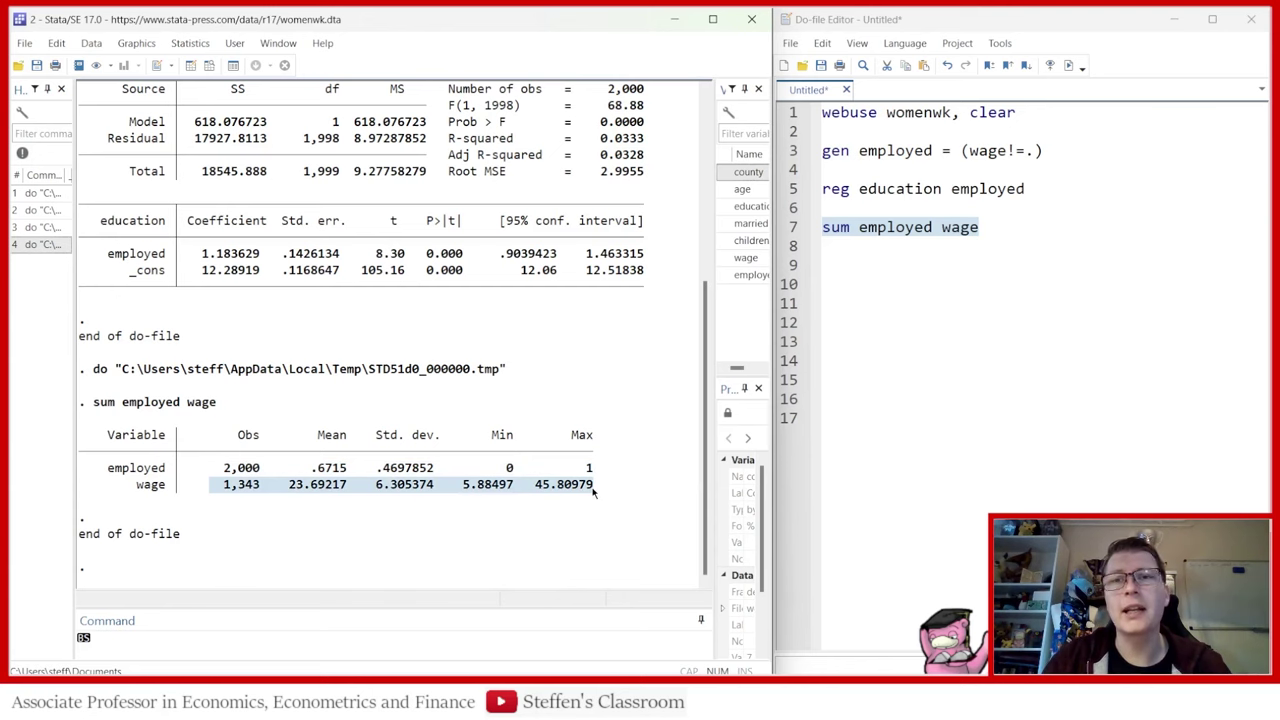
left_click(855, 262)
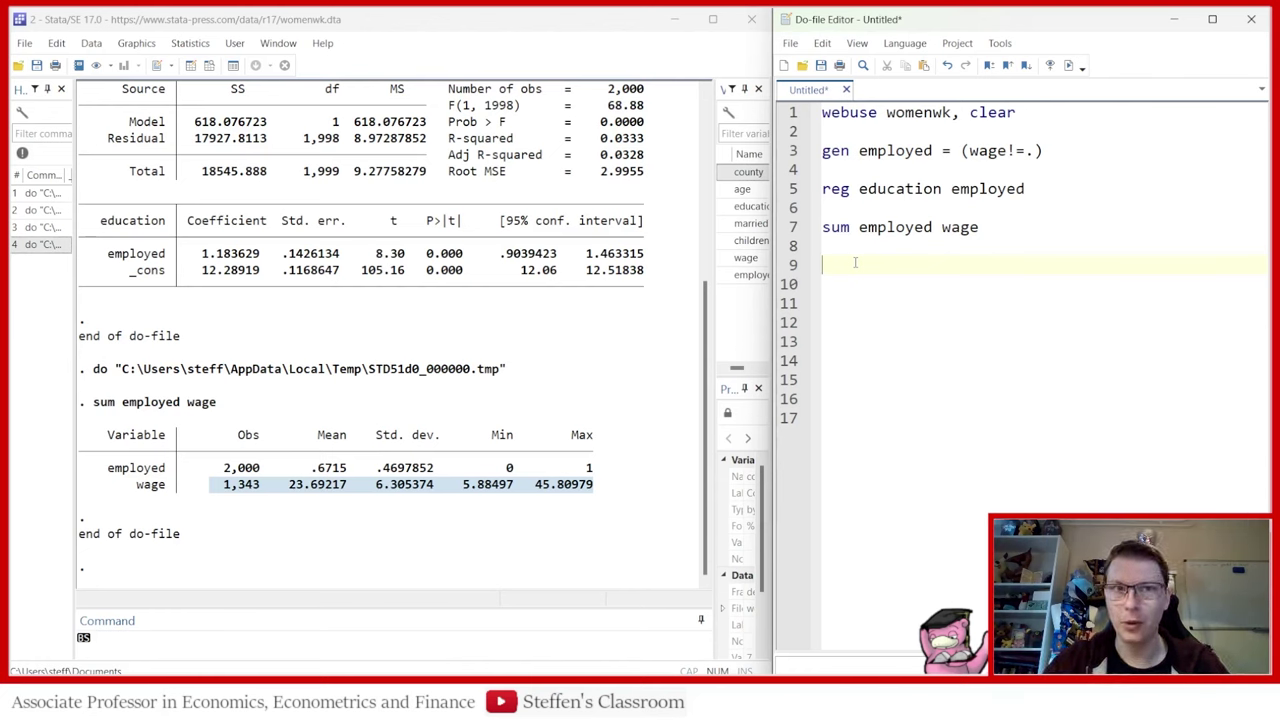
Step: Add and run probit employed education age married children on line 9, then review its coefficients
type("probit ")
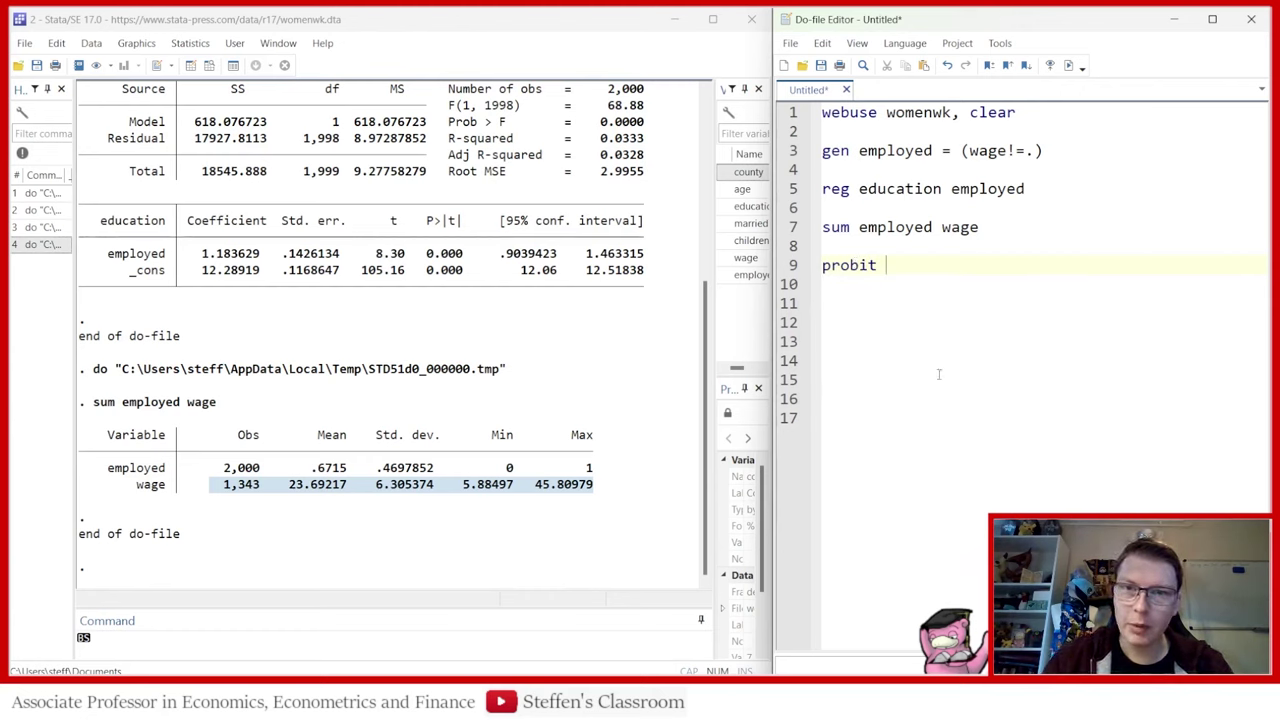
type("employed ")
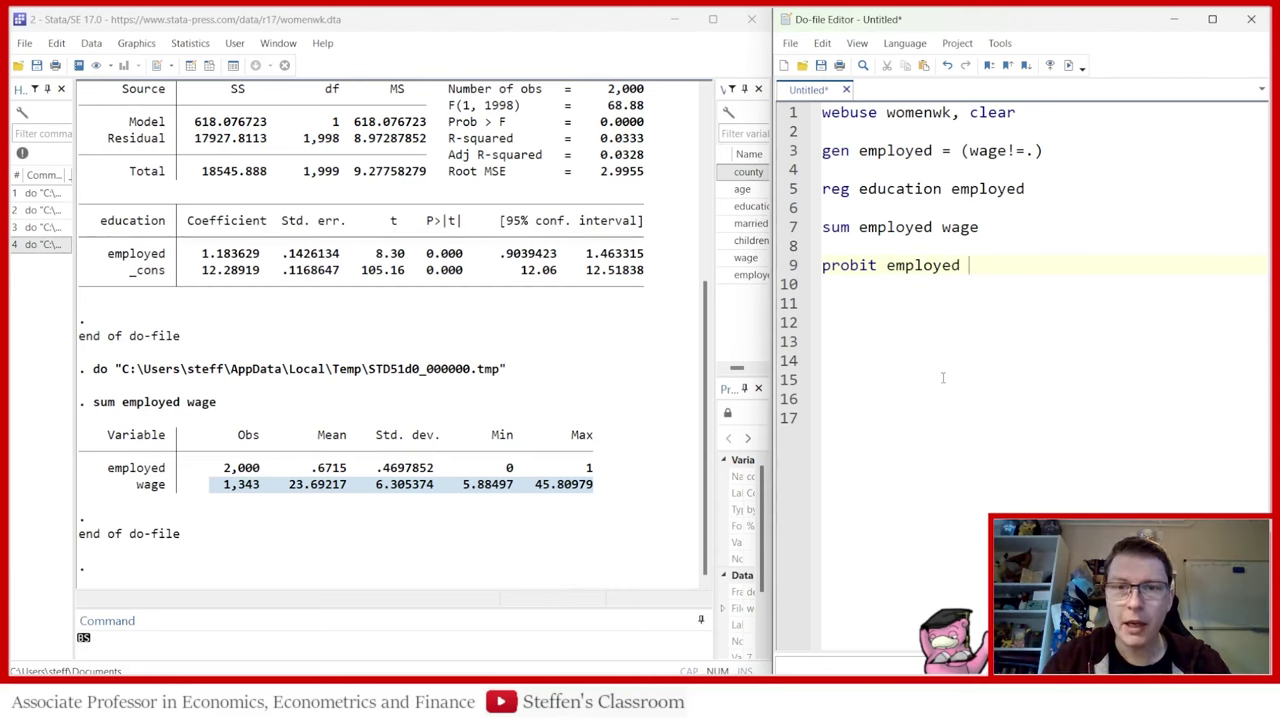
type("education age ")
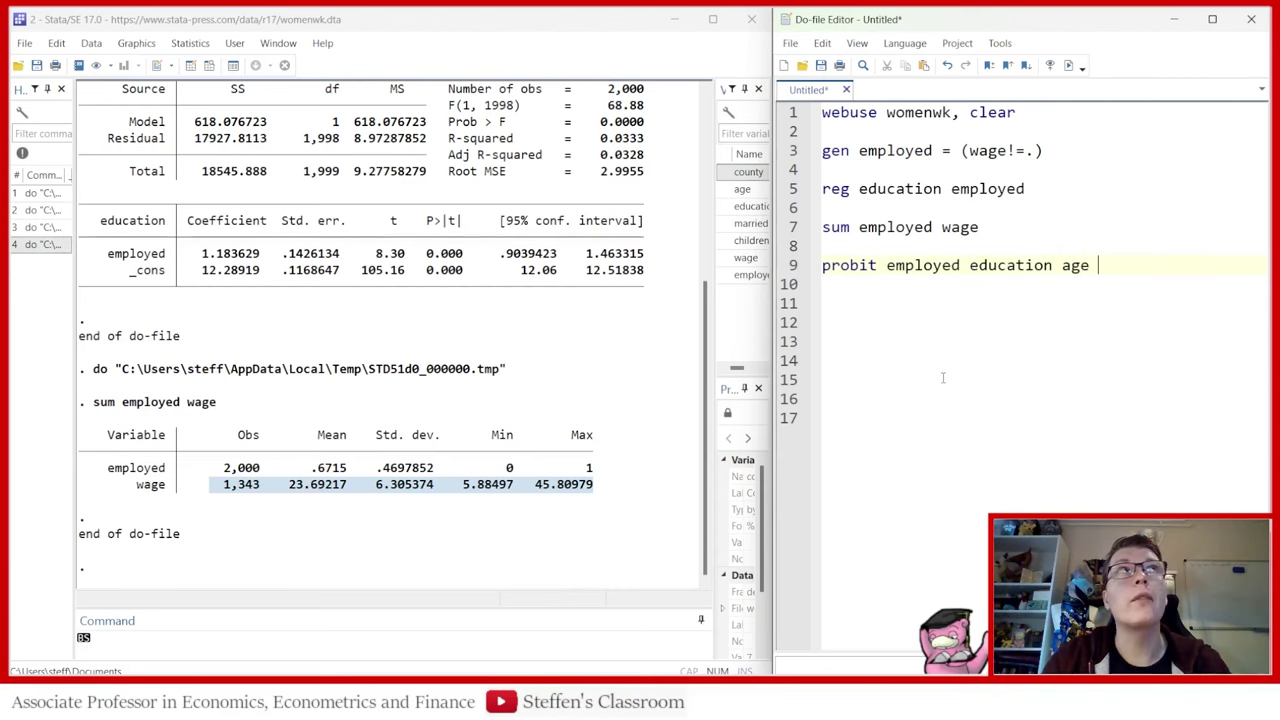
type("married ")
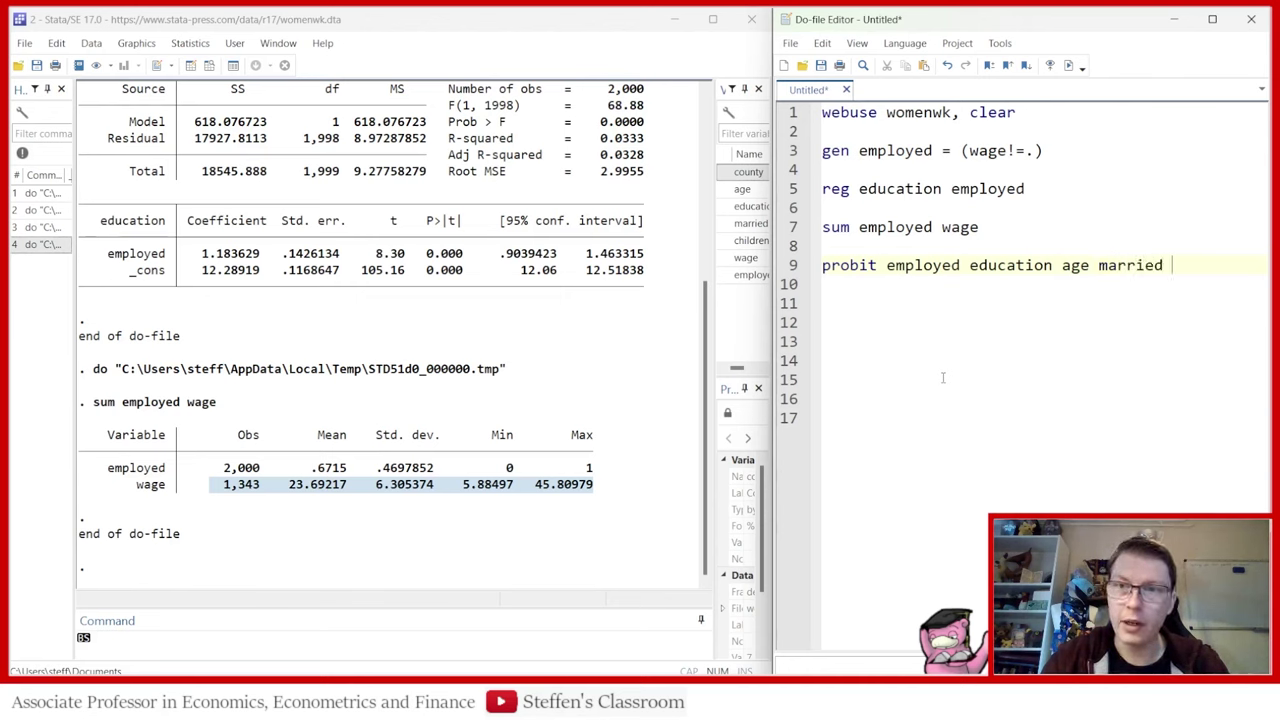
type("childre")
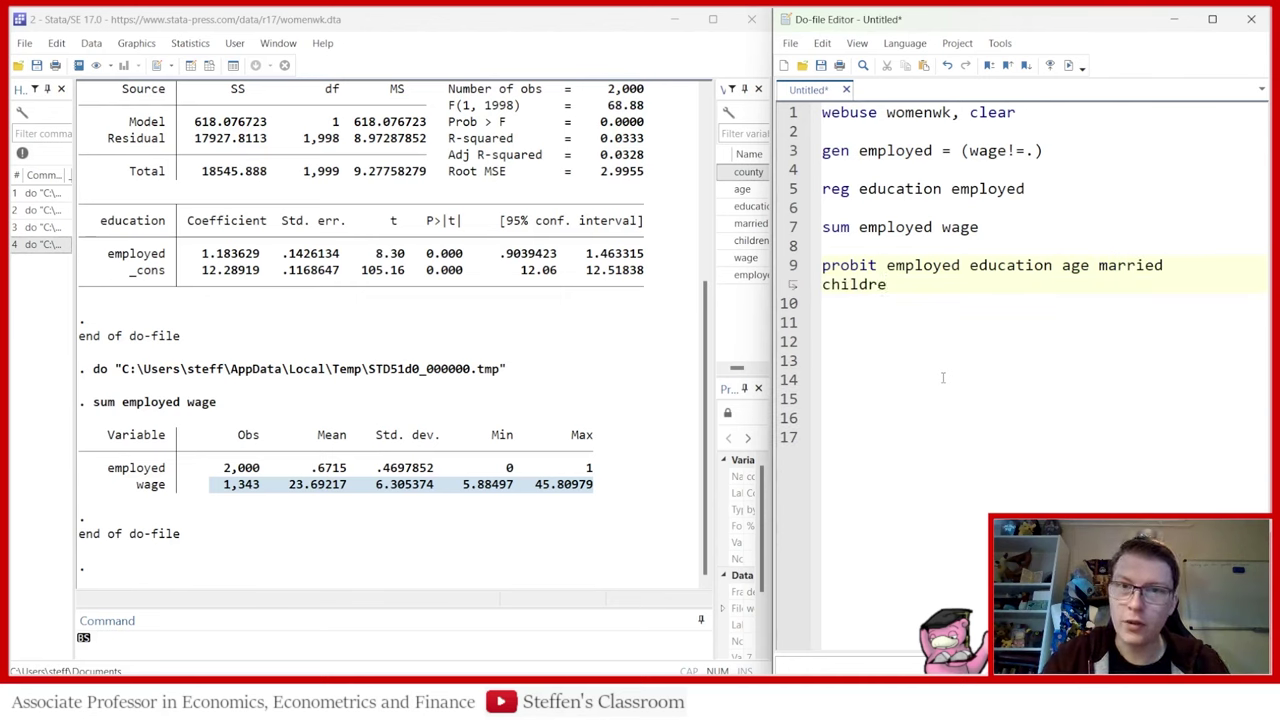
key("BackSpace")
key("BackSpace")
key("BackSpace")
type("dren")
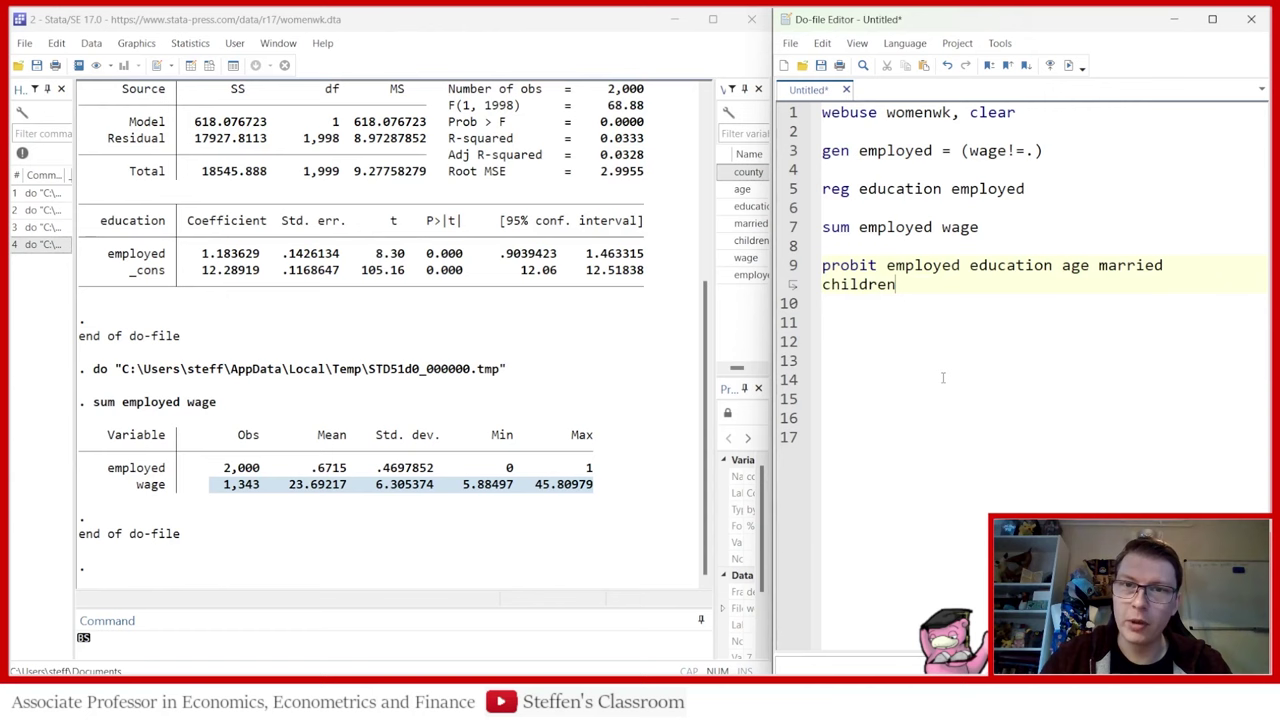
left_click(790, 265)
left_click(1068, 65)
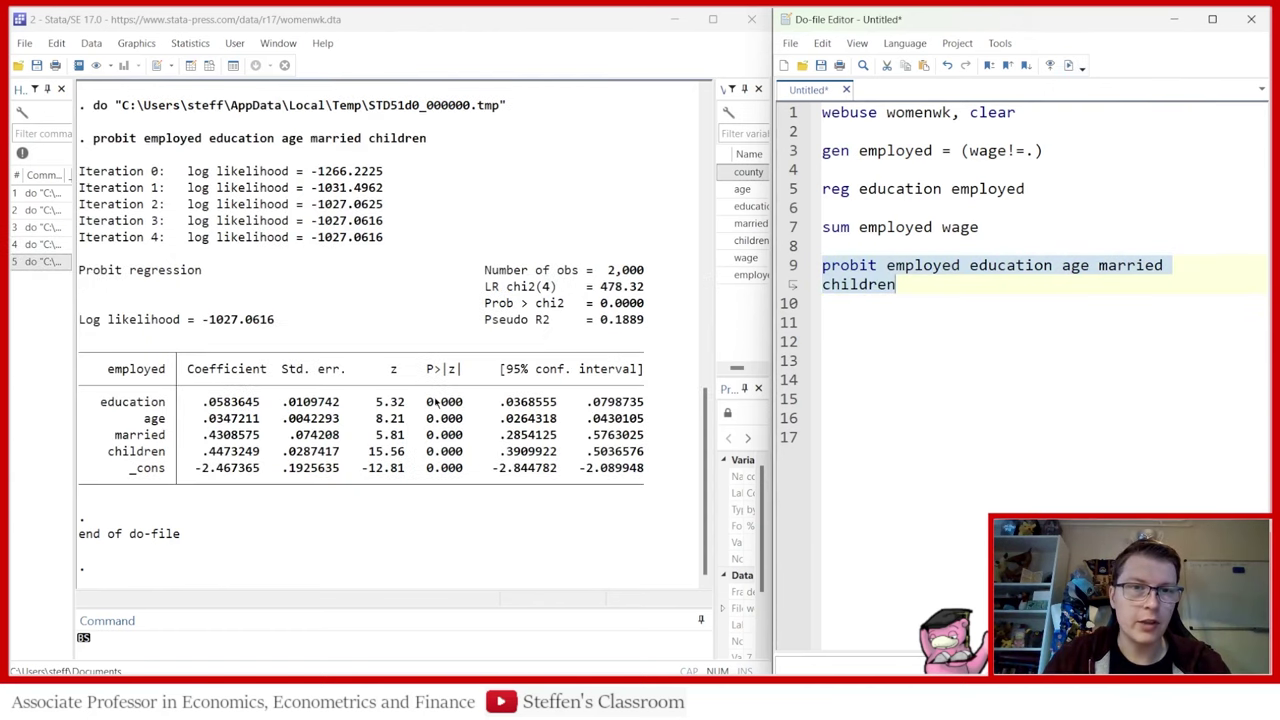
left_click_drag(466, 452, 431, 396)
left_click(437, 420)
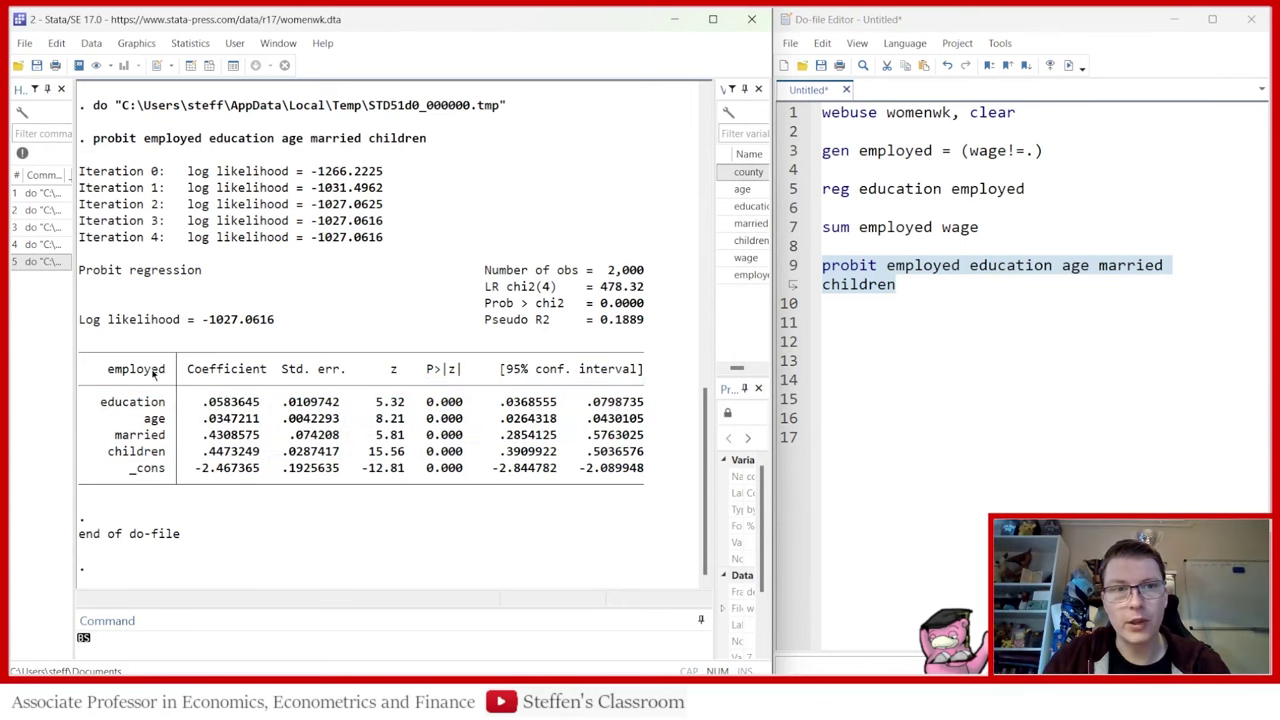
left_click(836, 320)
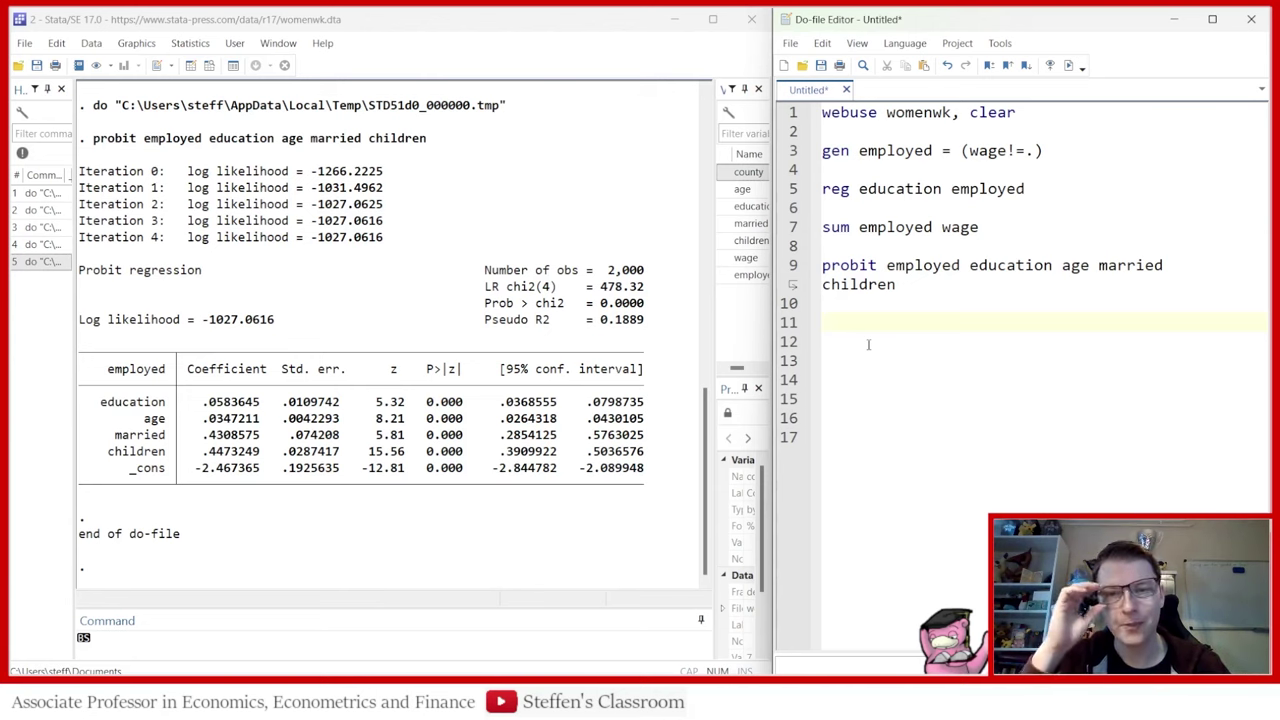
Step: Add and run predict yhat, xb on line 11
type("pre")
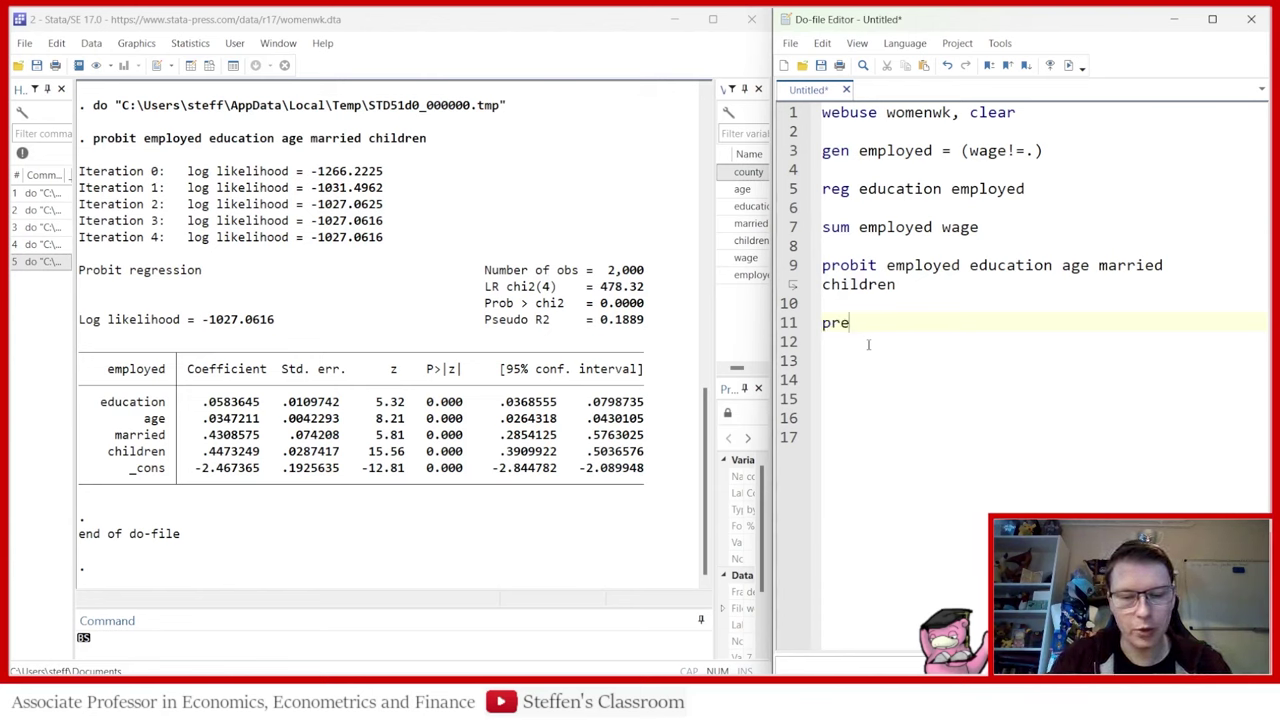
type("dict yhat")
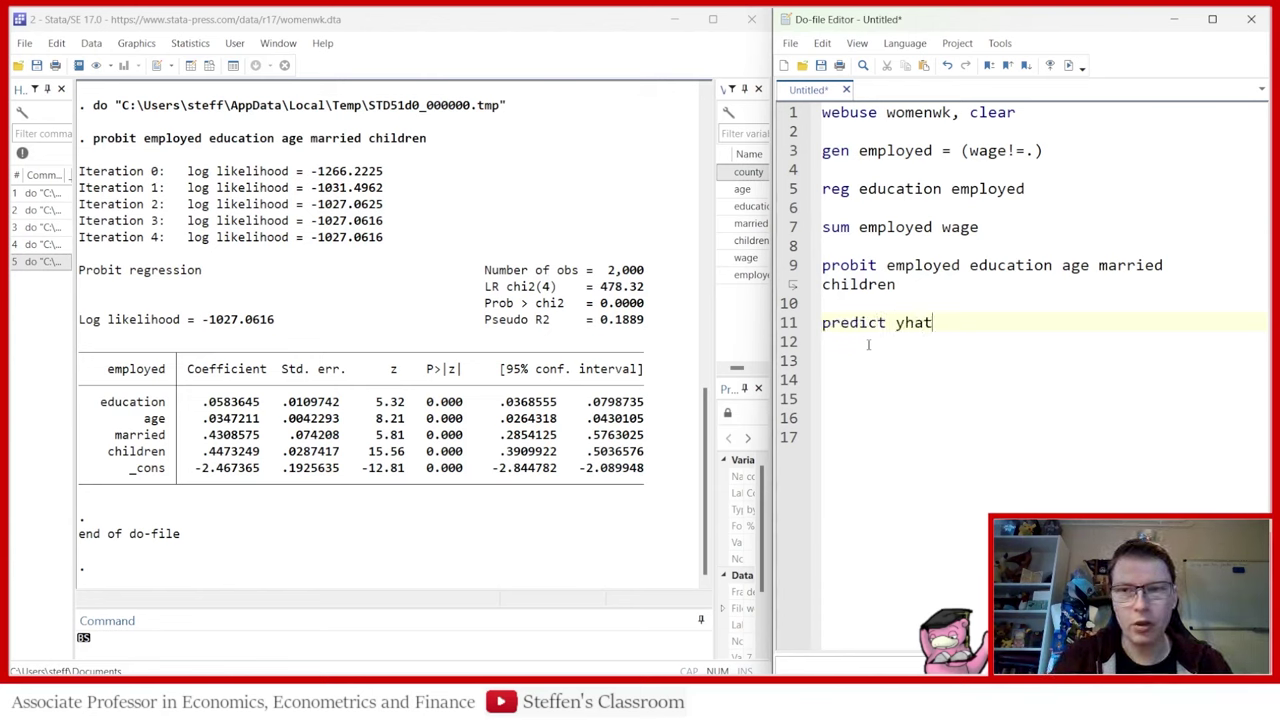
type(", xb")
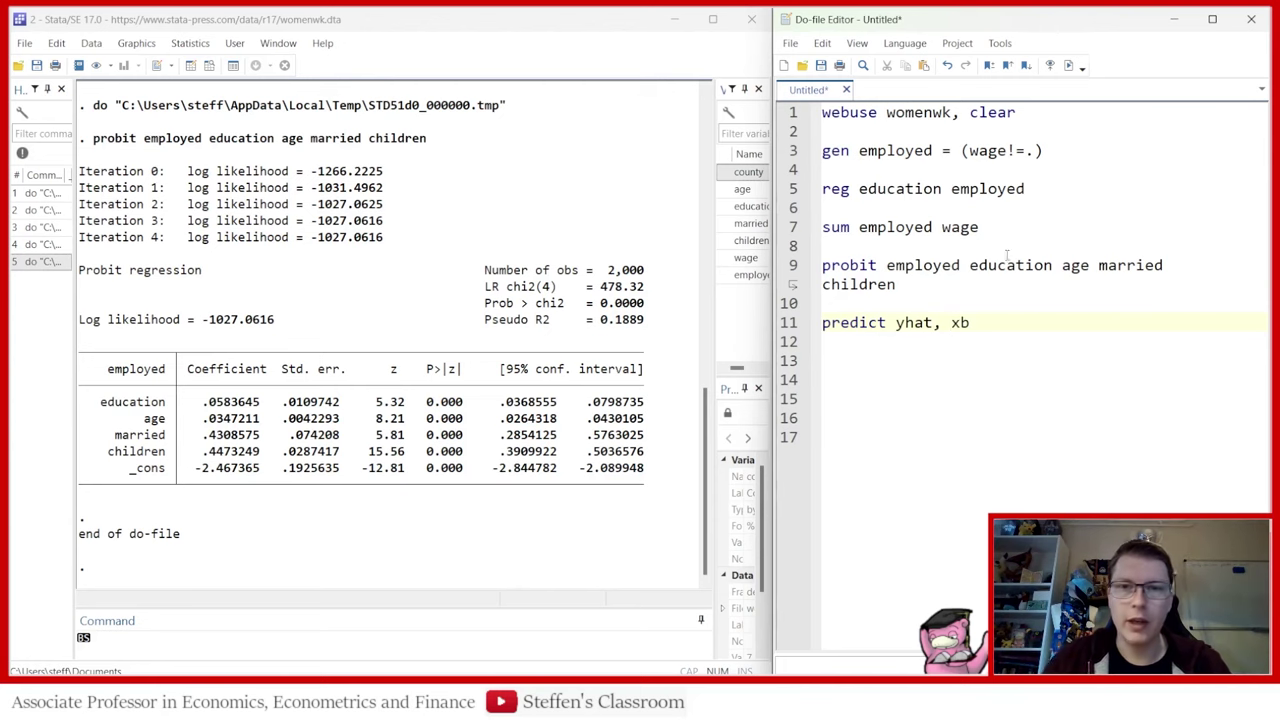
left_click(789, 322)
left_click(1068, 65)
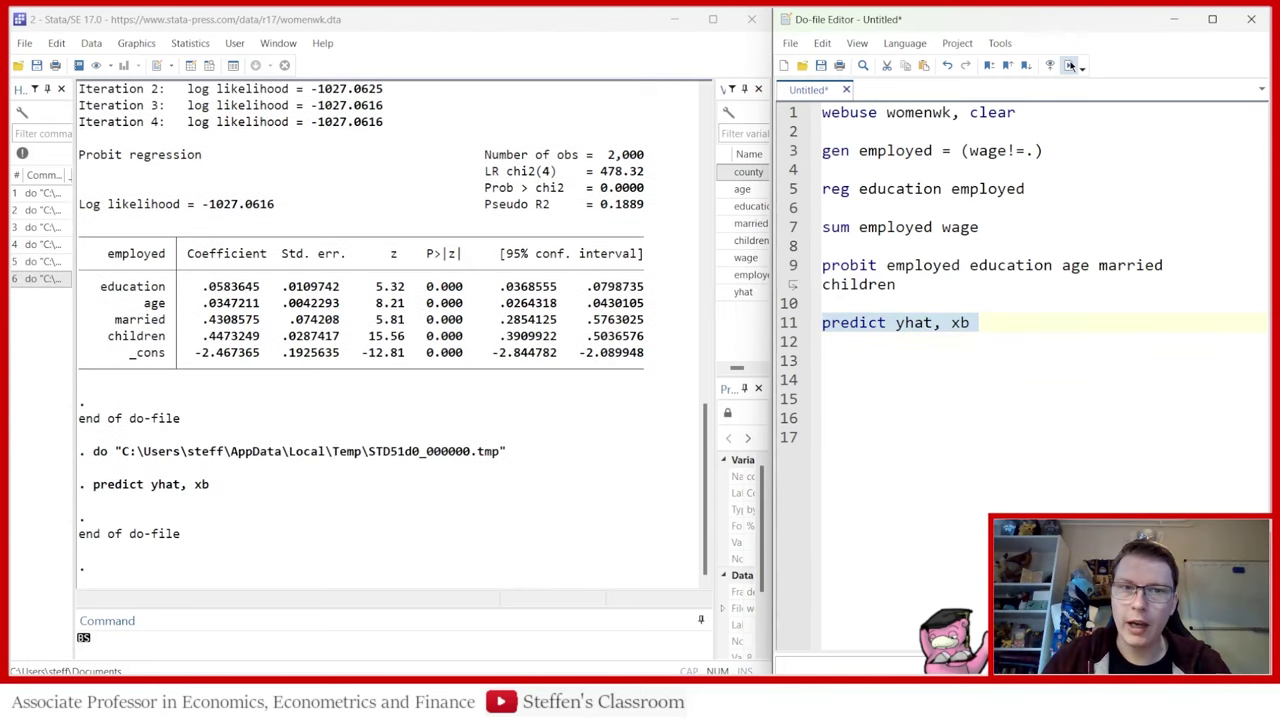
Step: Create imr = normalden(yhat)/normal(yhat) on line 12 and run it
left_click(855, 342)
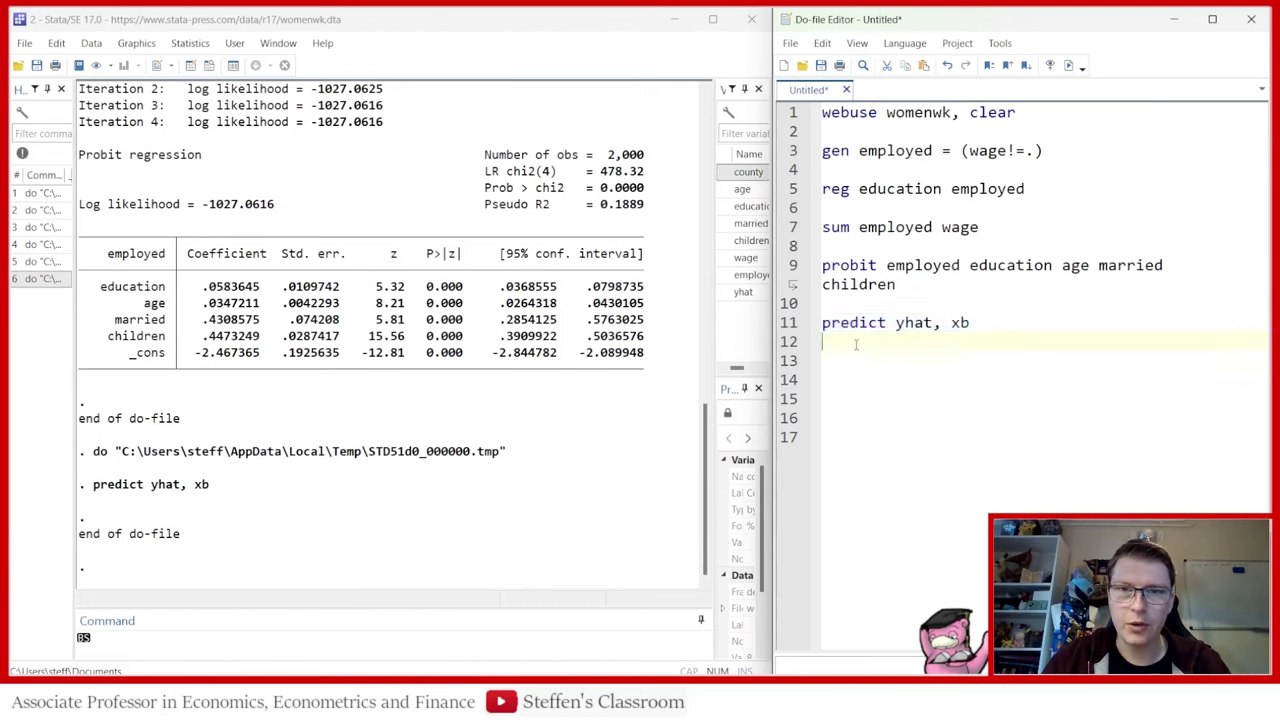
type("gen ")
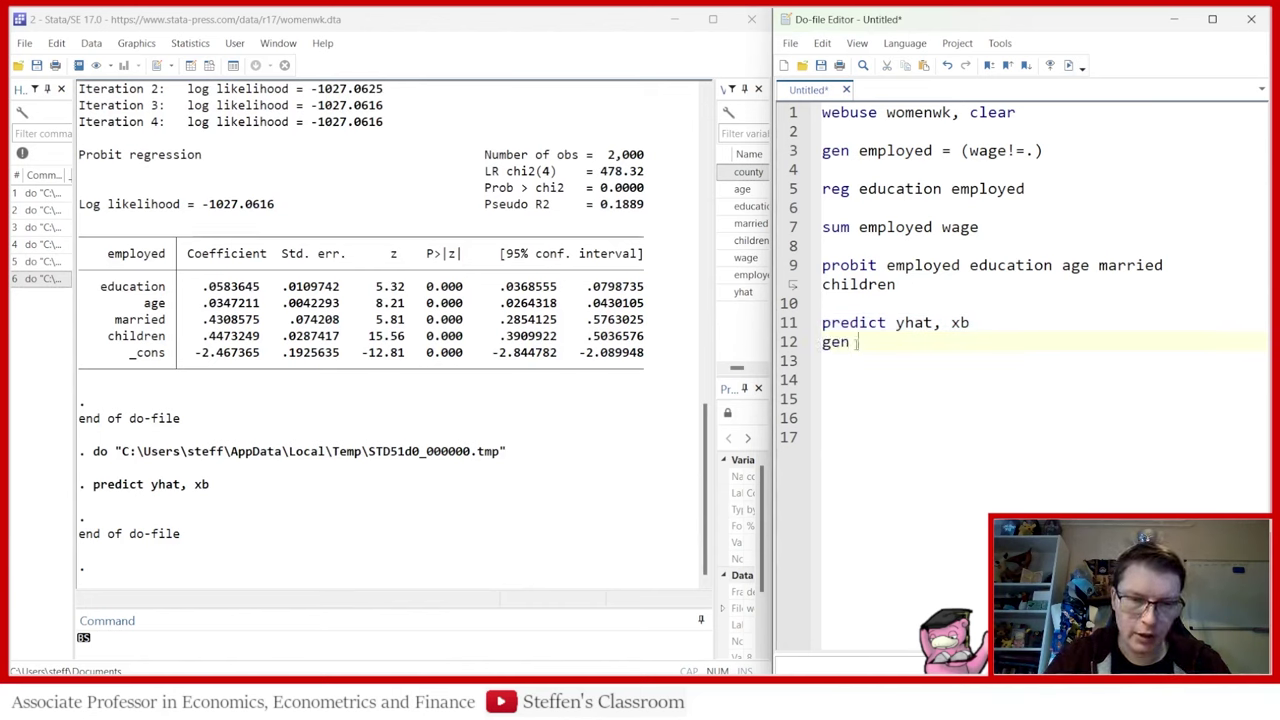
type("imr =")
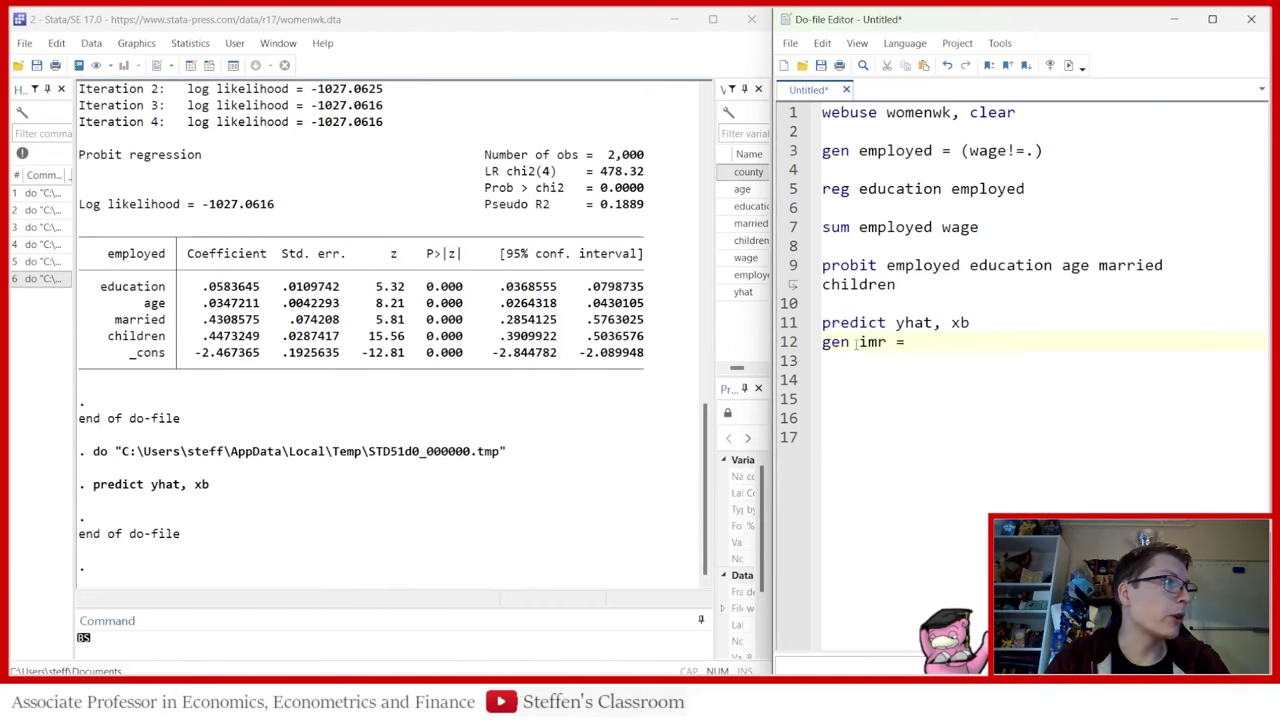
type(" normal")
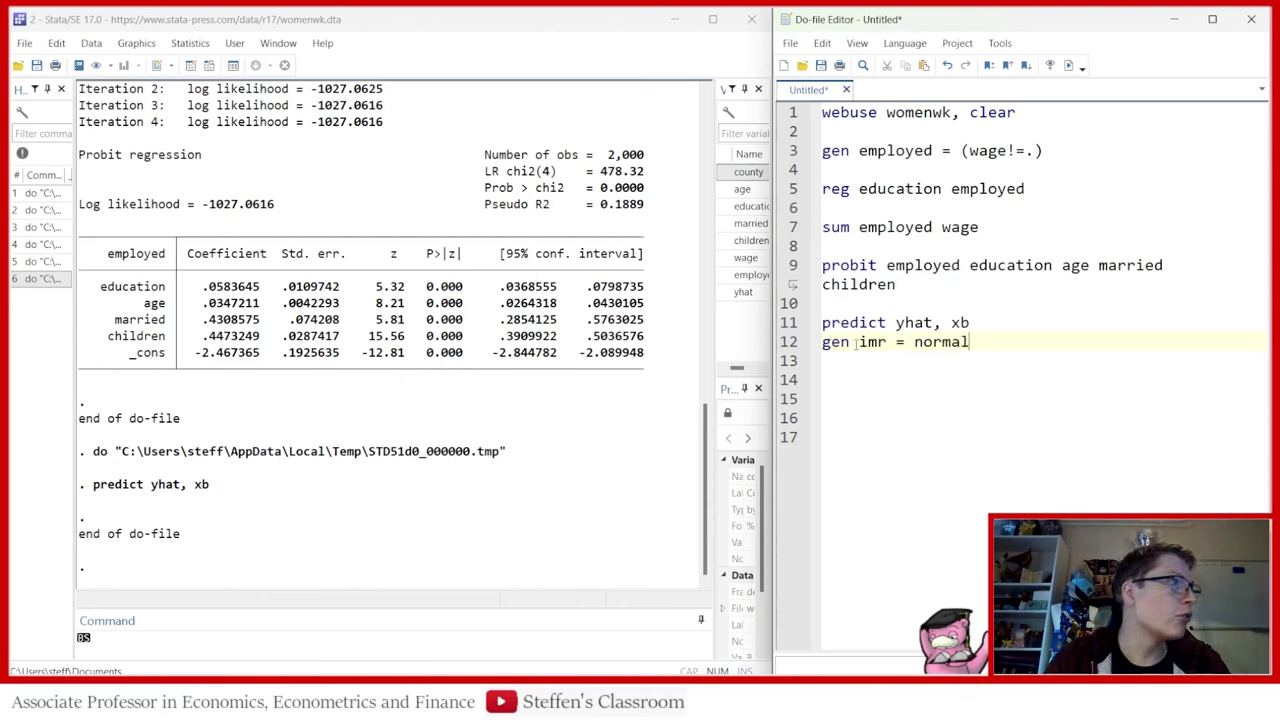
type("den(yhat")
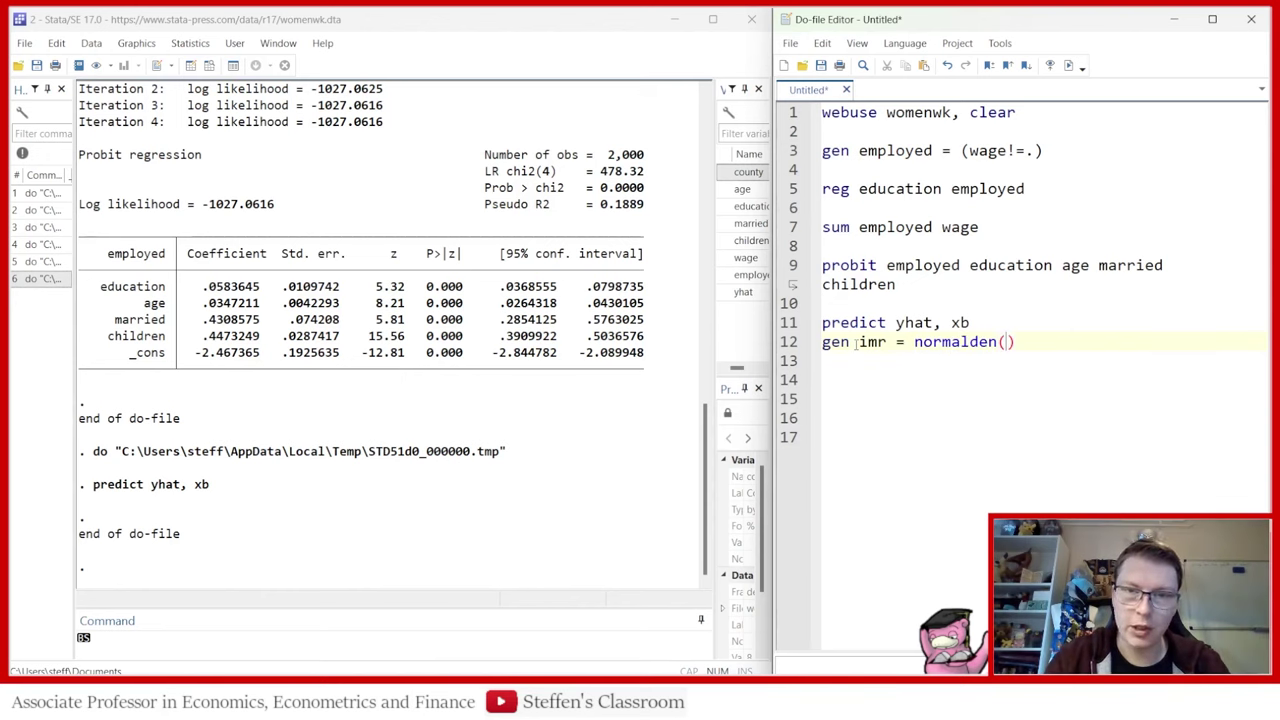
type(")/")
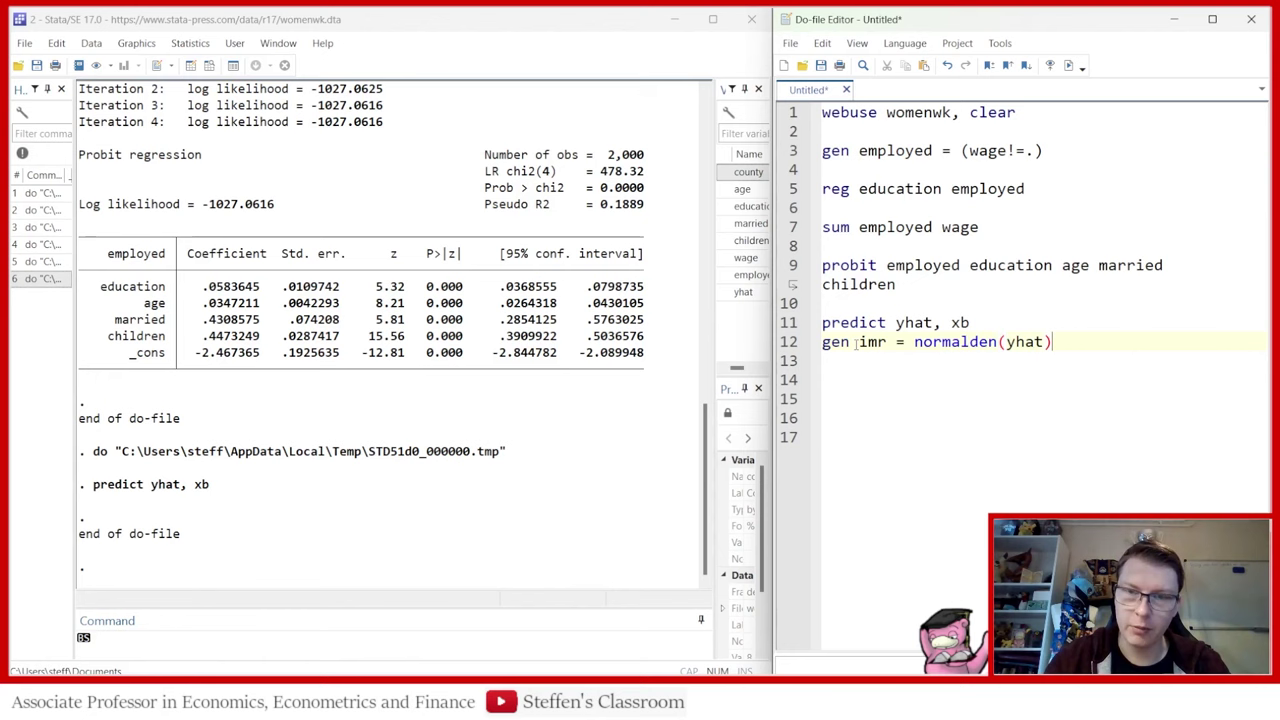
type("normal")
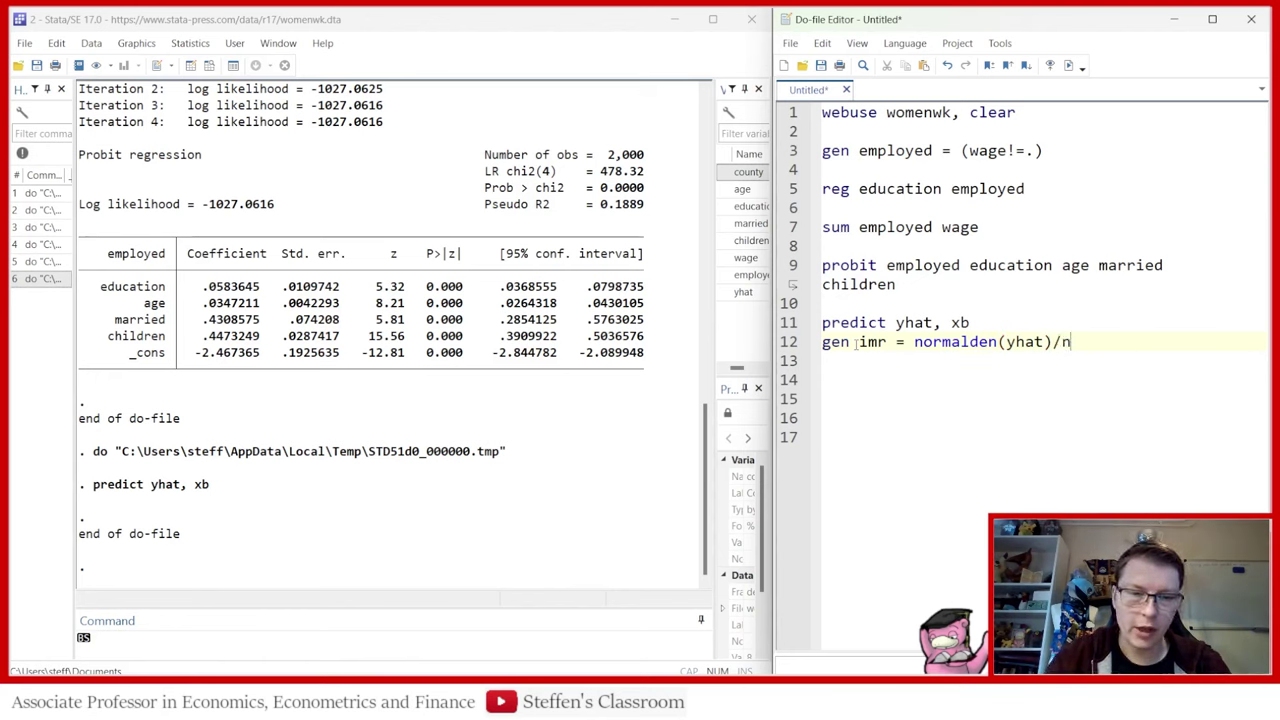
type("(yht")
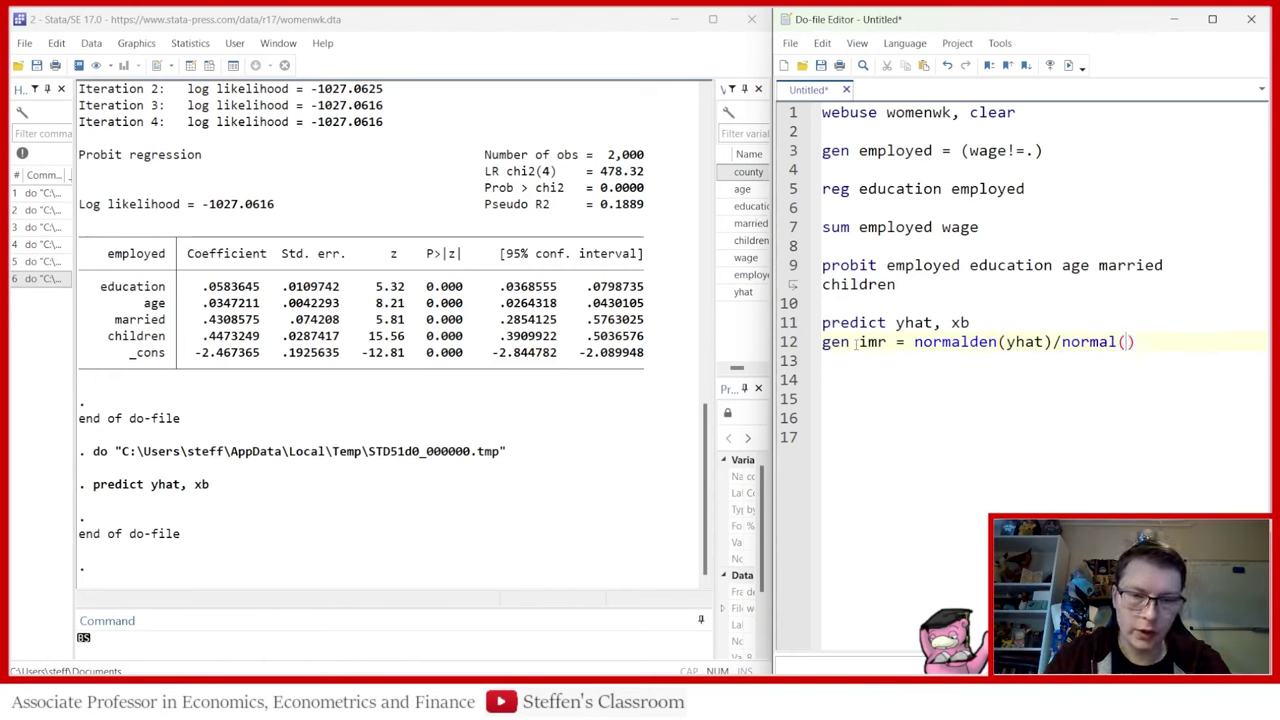
key("BackSpace")
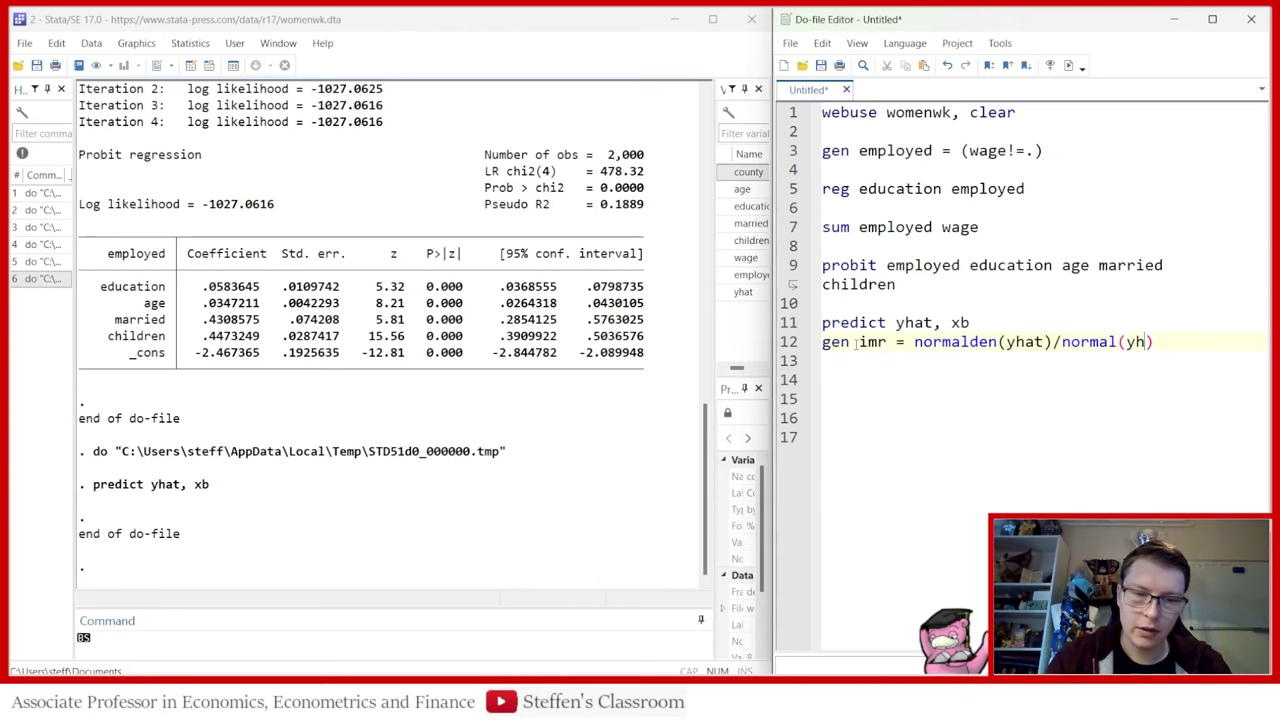
type("at")
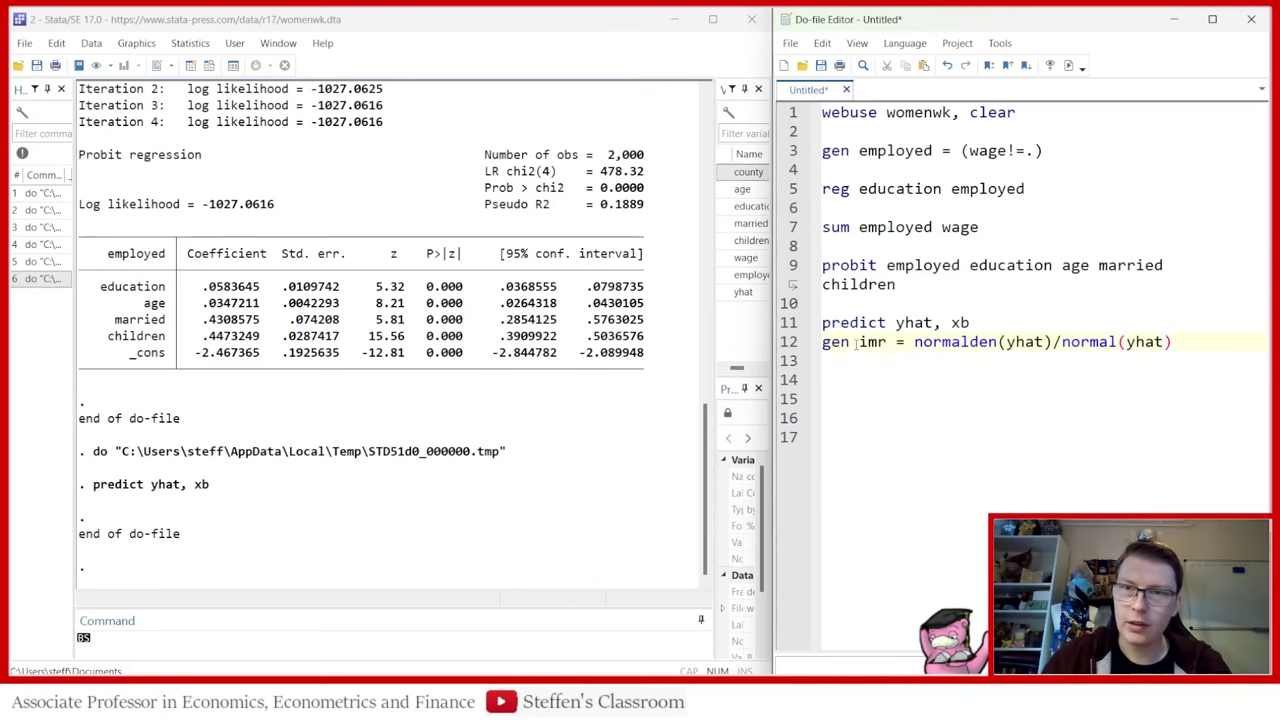
left_click(790, 342)
left_click(1068, 66)
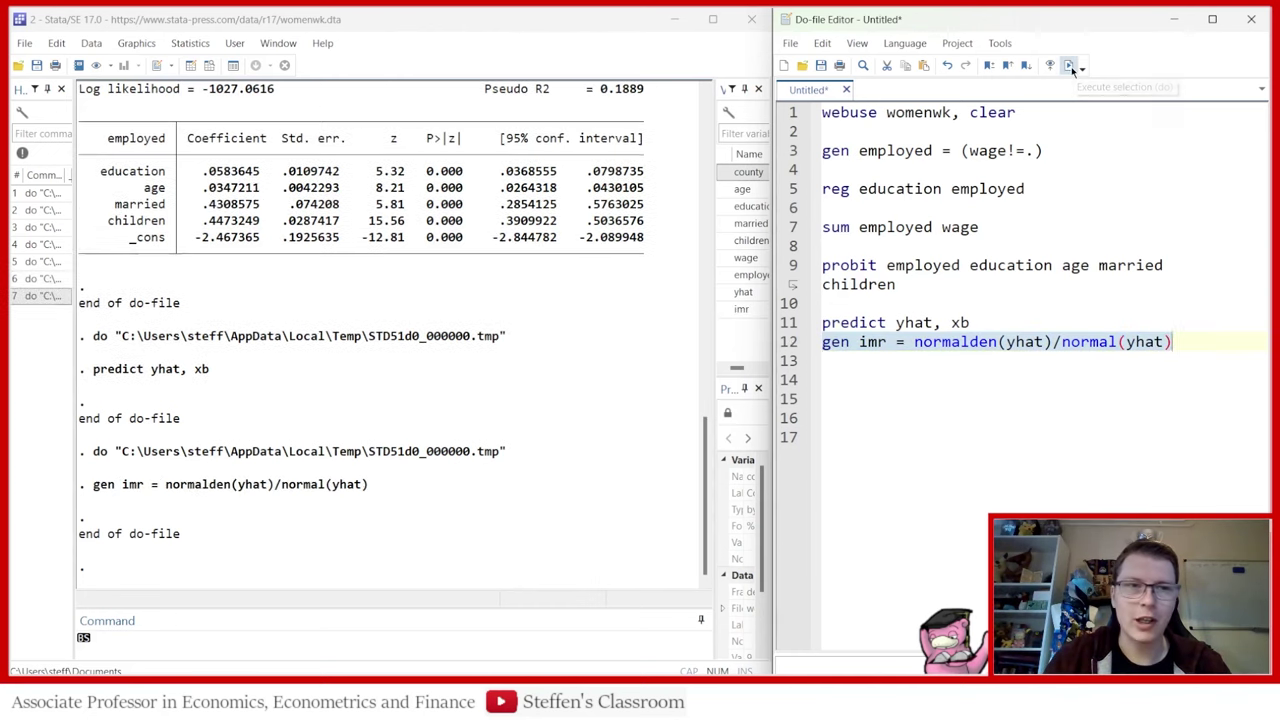
Step: Write label variable imr "Inverse Mills ratio" on line 13 and select it
left_click(853, 358)
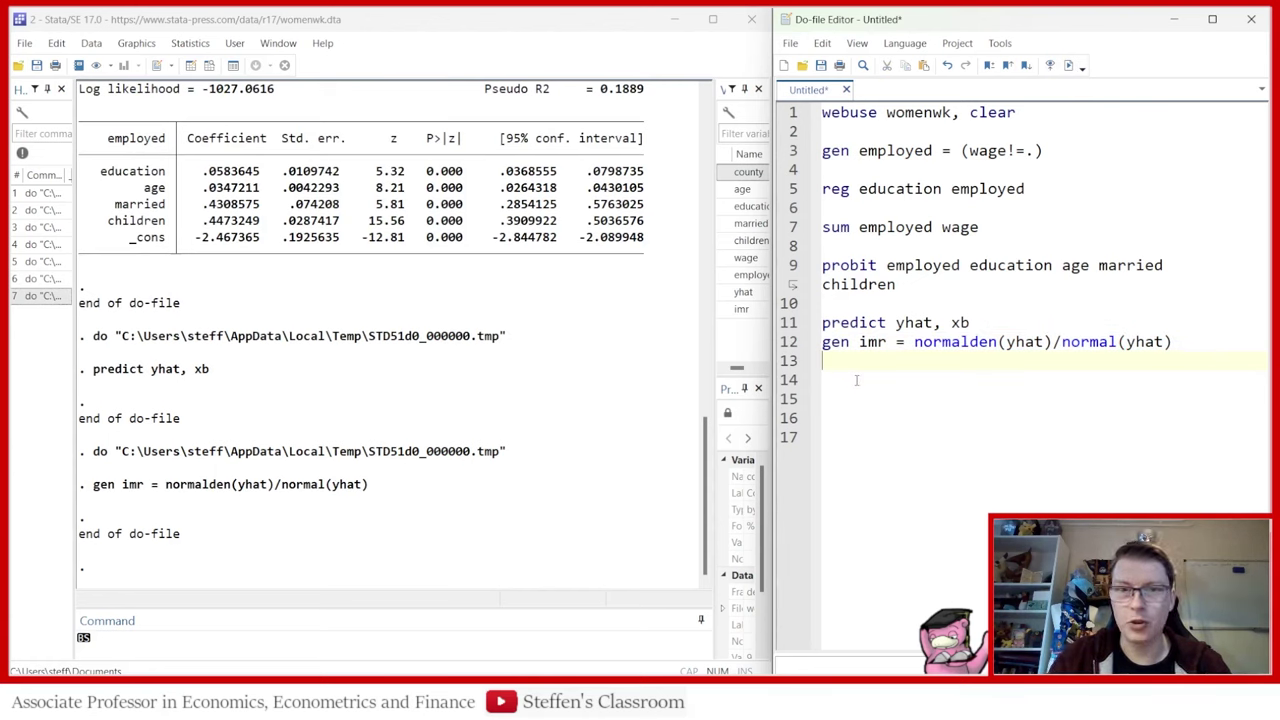
type("label ")
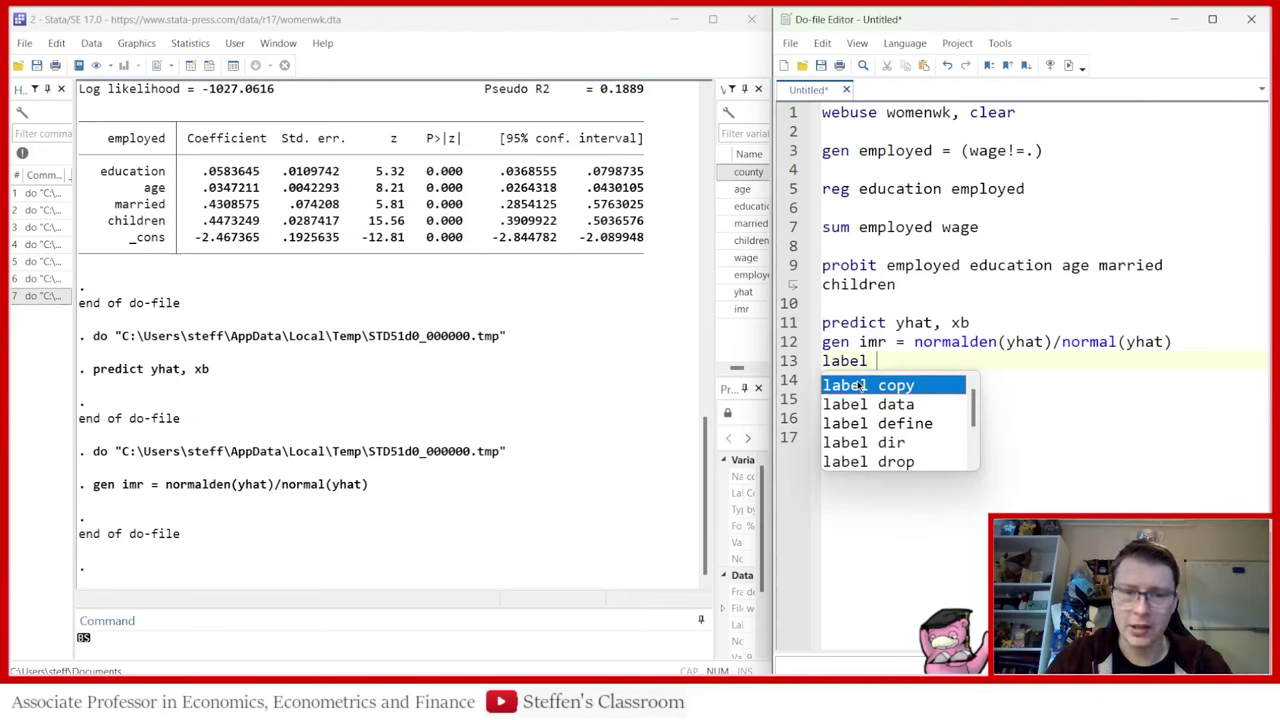
type("variable imr")
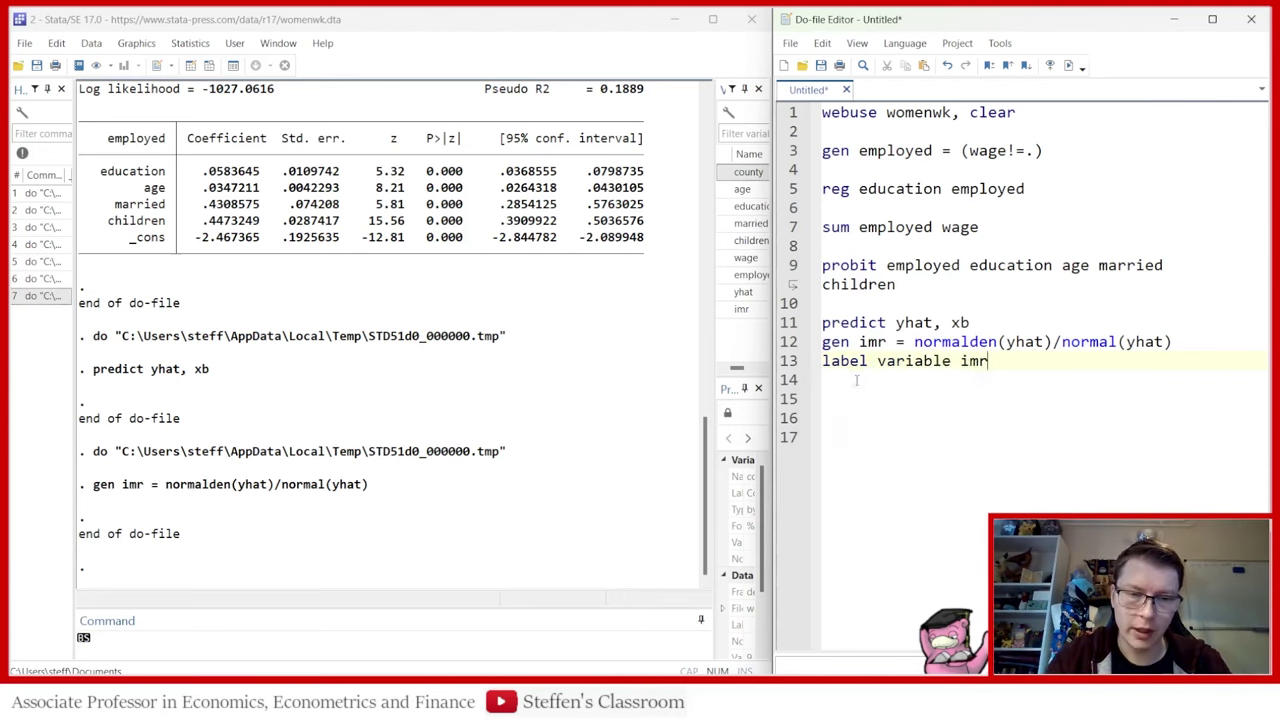
type(" \"In")
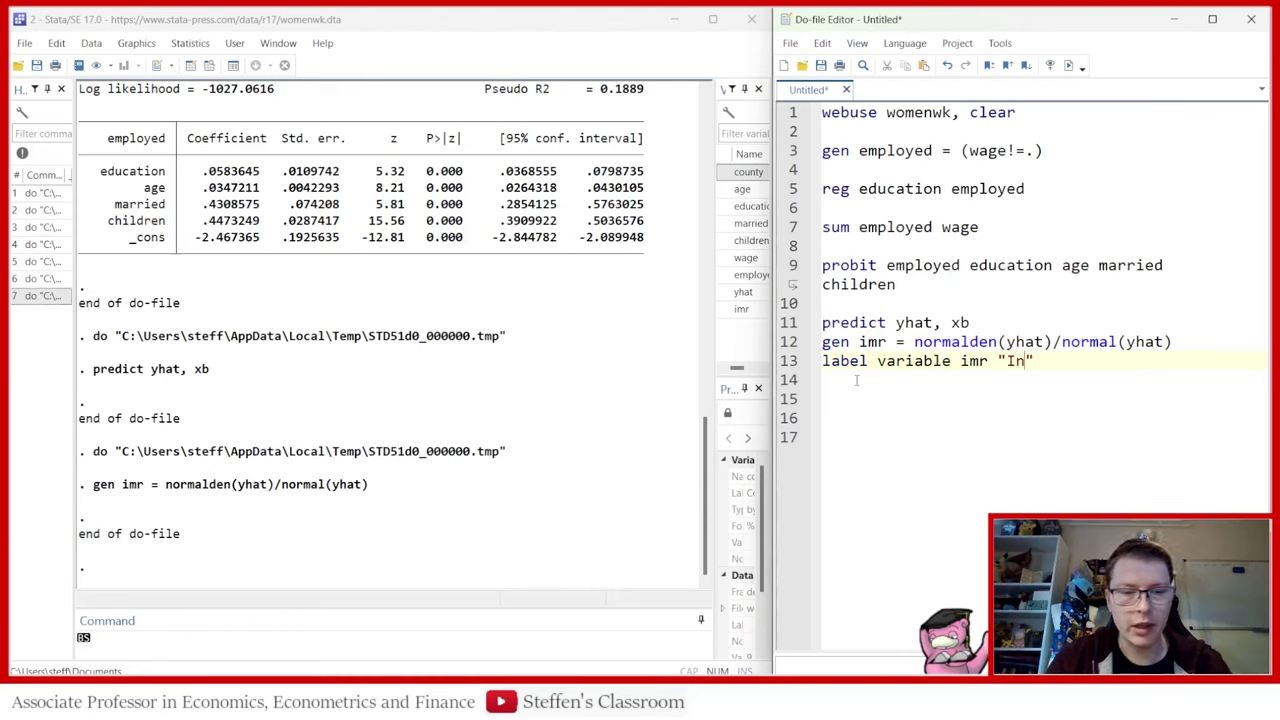
type("verse Mills ")
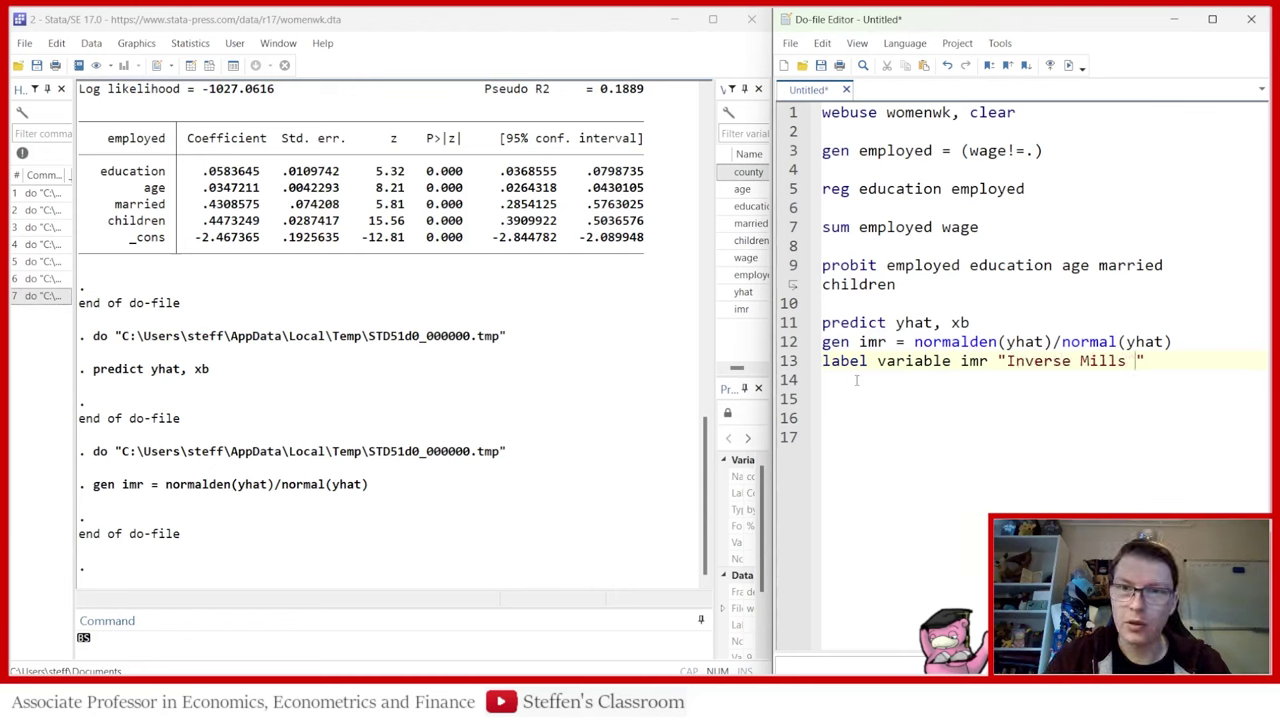
type("ratio")
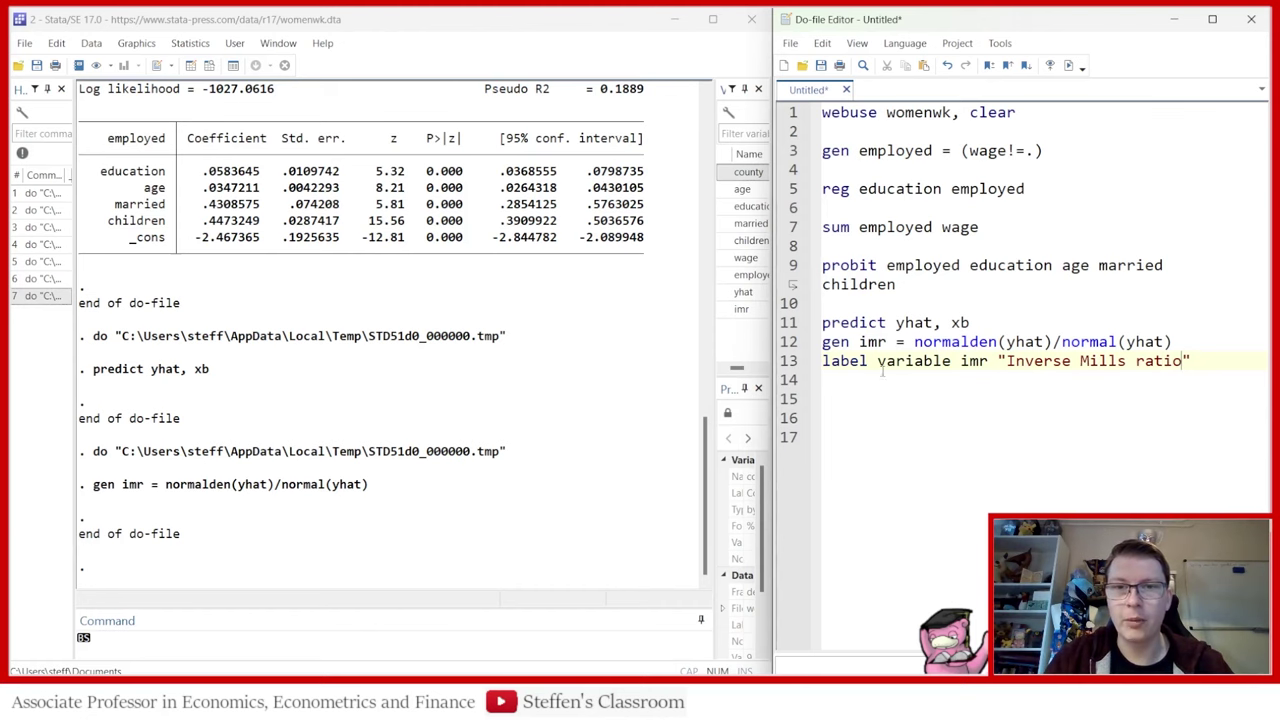
left_click(790, 362)
Step: Run the imr label, then regress wage on education, age and imr (imr coefficient 4.001616)
left_click(1068, 65)
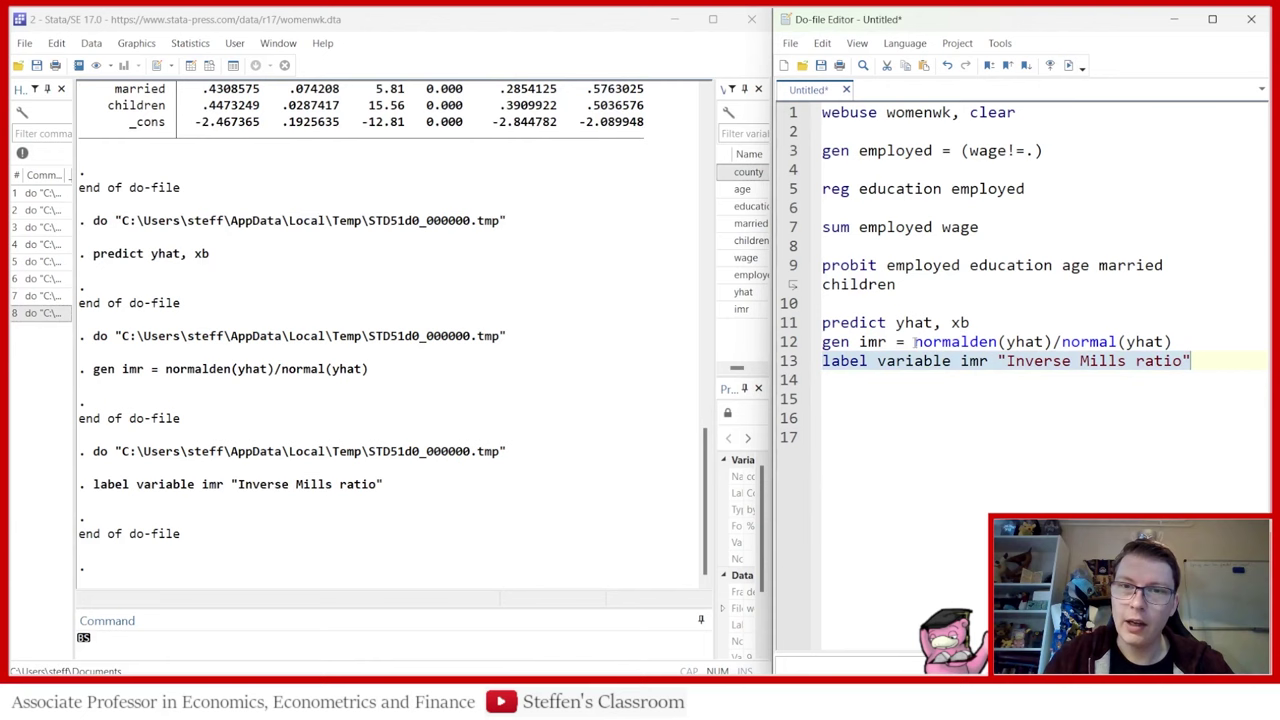
left_click(849, 399)
type("reg wage ")
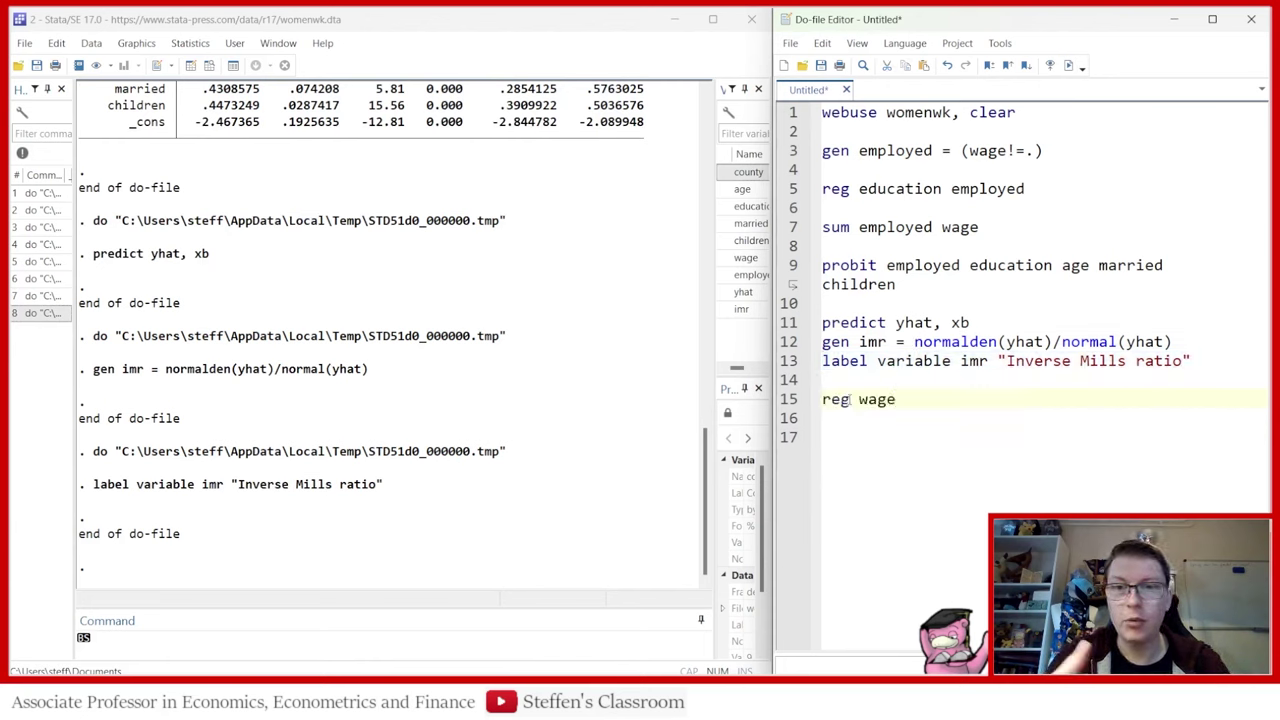
type("eduaction")
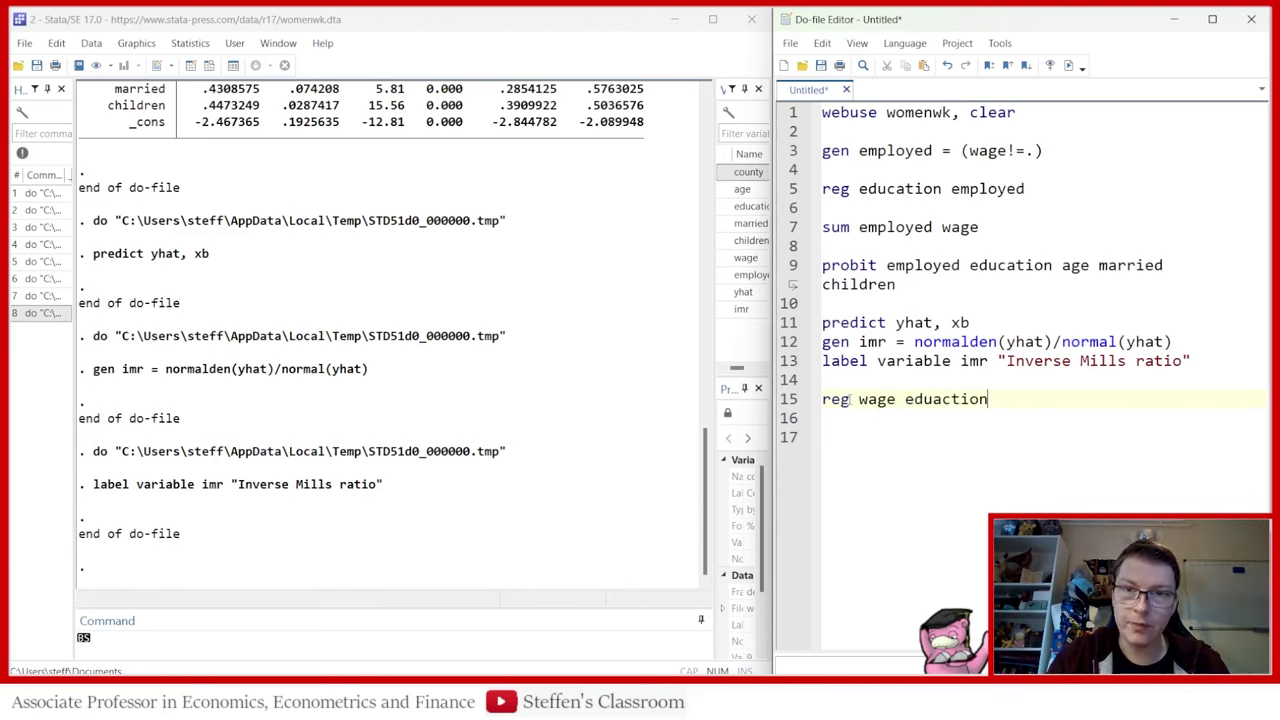
key("BackSpace")
key("BackSpace")
key("BackSpace")
key("BackSpace")
key("BackSpace")
key("BackSpace")
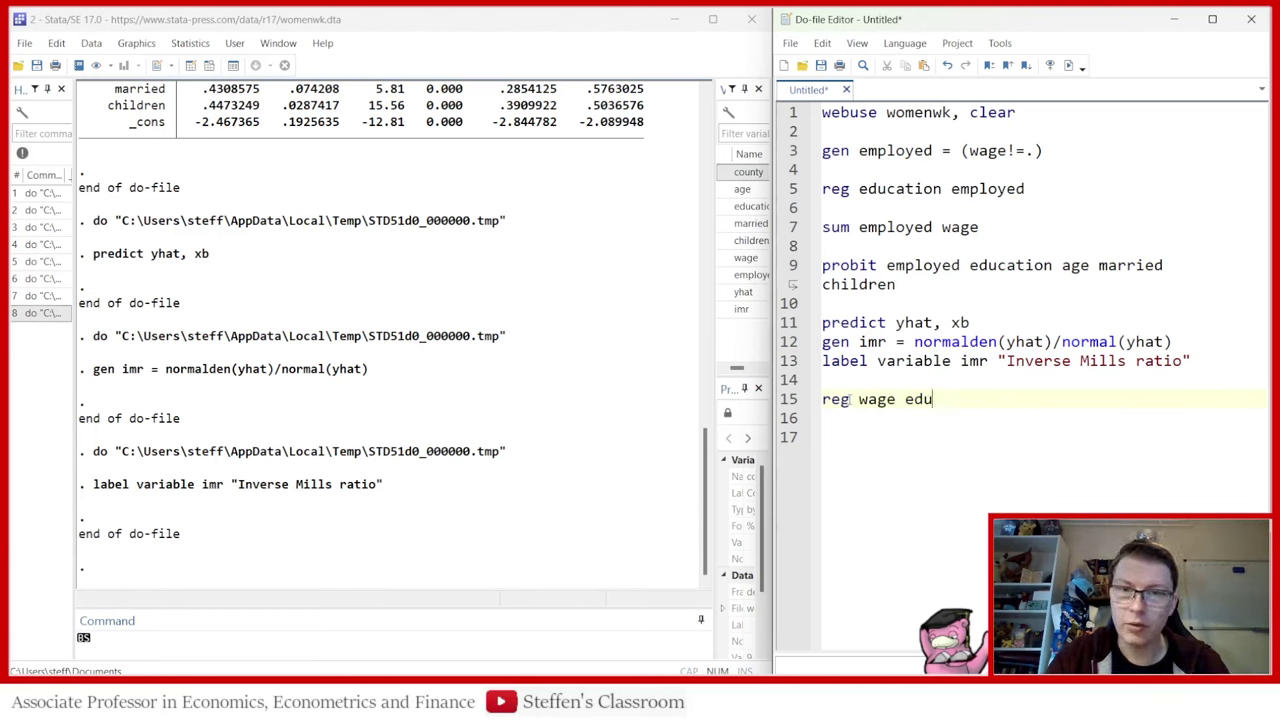
type("cation age ")
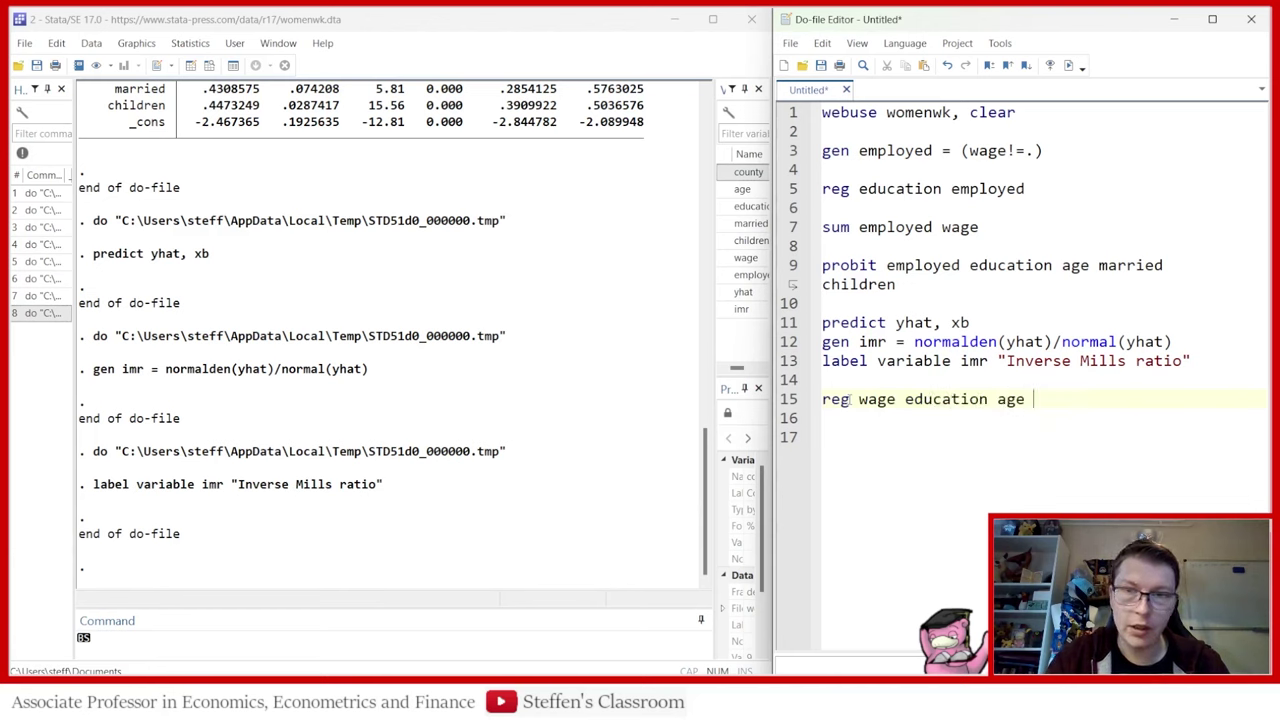
type("imr")
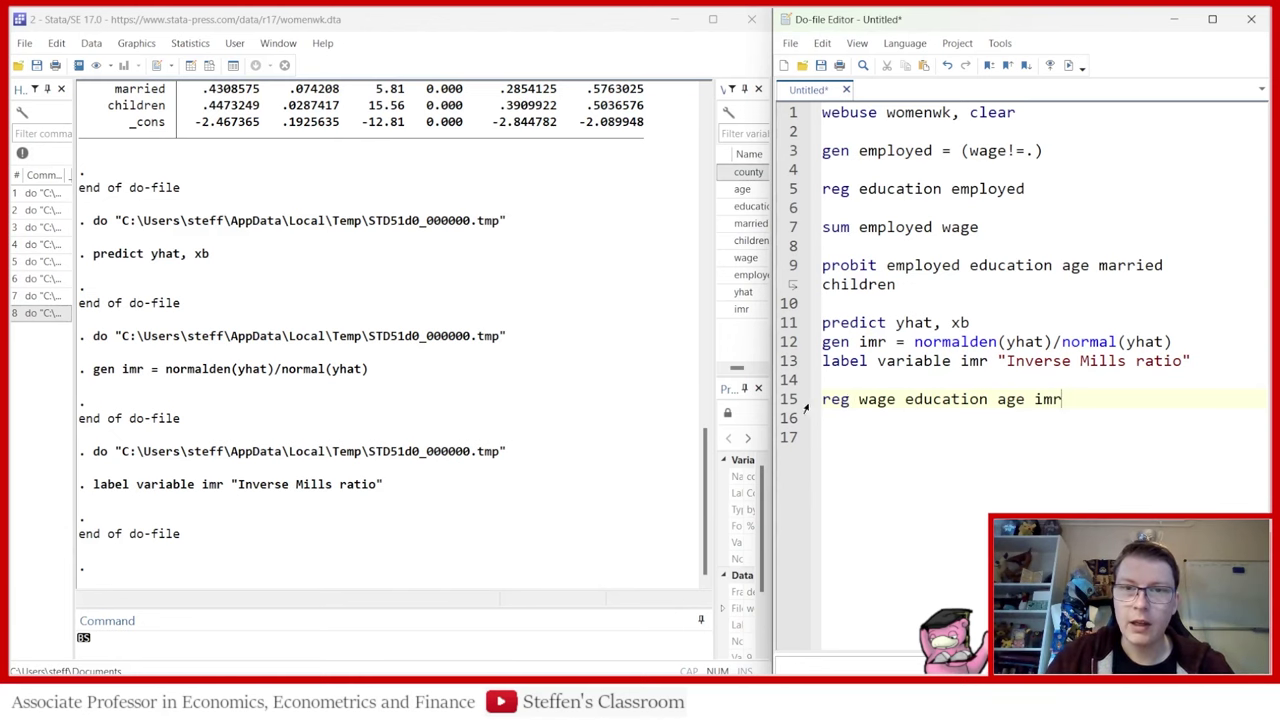
left_click(800, 401)
left_click(798, 400)
left_click(785, 399)
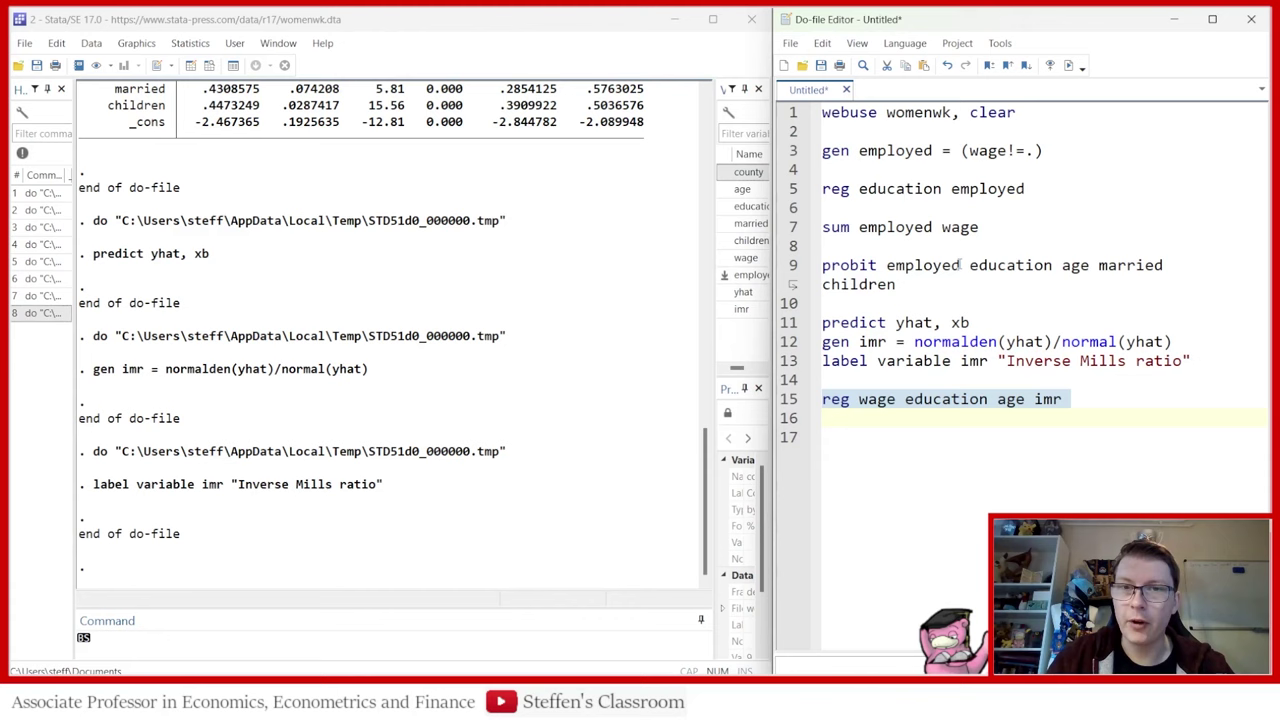
left_click(1084, 66)
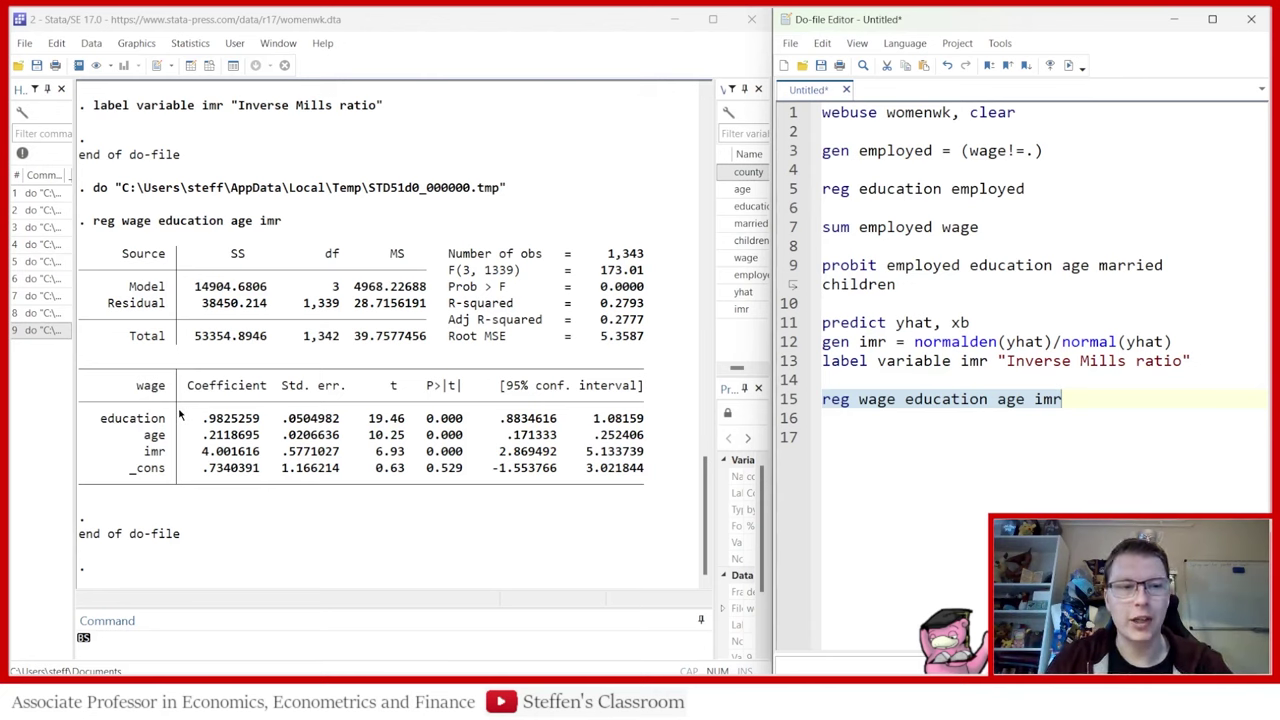
Step: Highlight the imr result (4.001616, p = 0.000) and add blank lines below the regression
left_click_drag(147, 452, 465, 460)
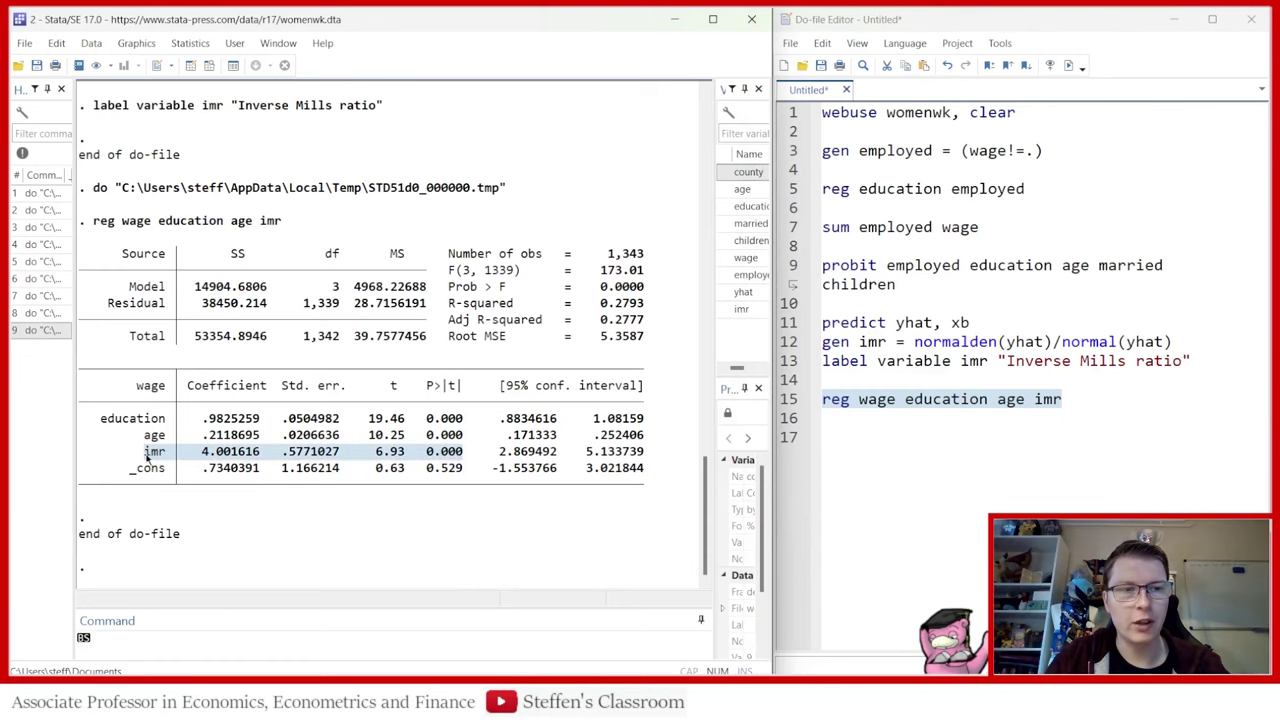
left_click(846, 436)
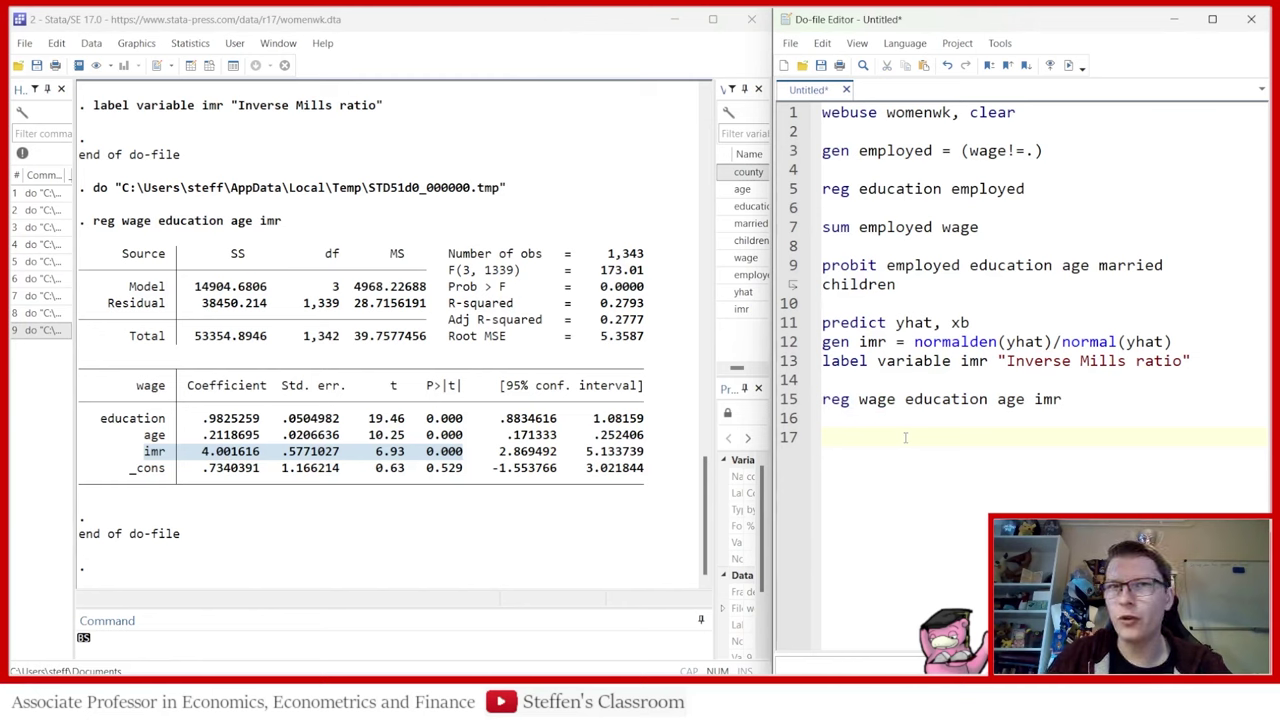
key("Return")
key("Return")
key("Return")
key("Return")
key("Return")
key("Return")
key("Return")
key("Return")
key("Return")
key("Return")
key("Return")
key("Return")
key("Return")
key("Return")
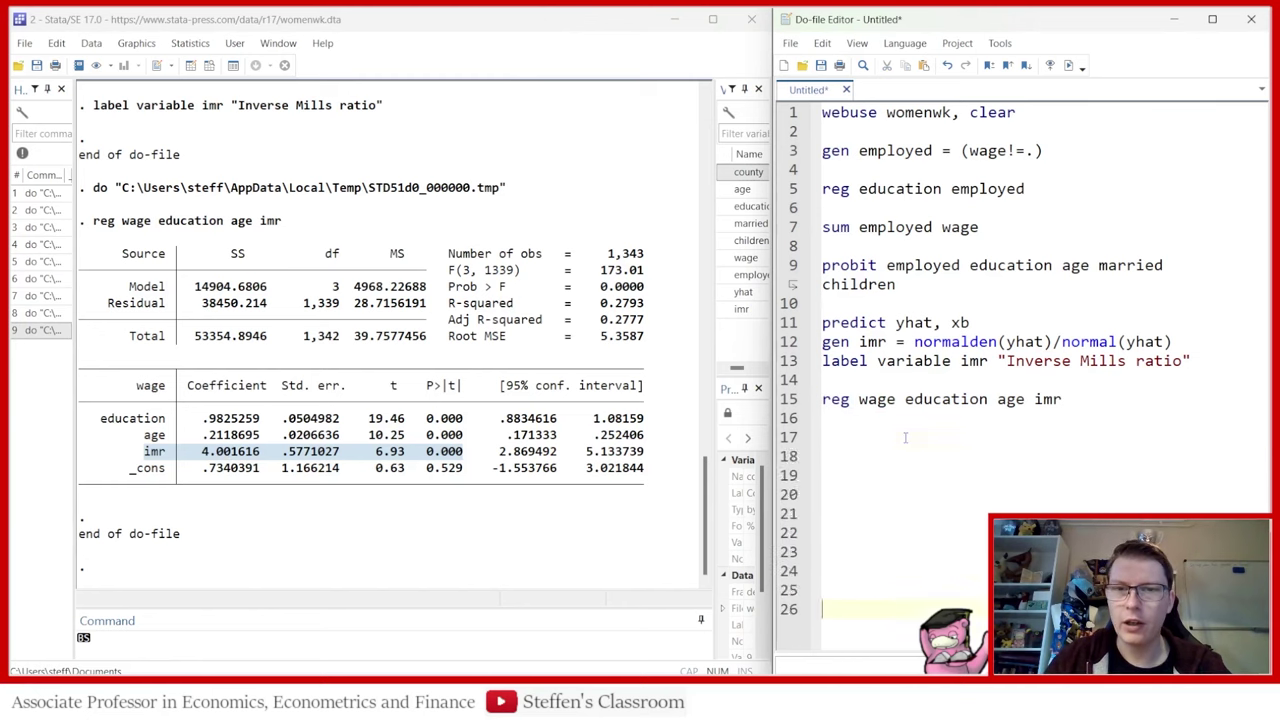
left_click(855, 367)
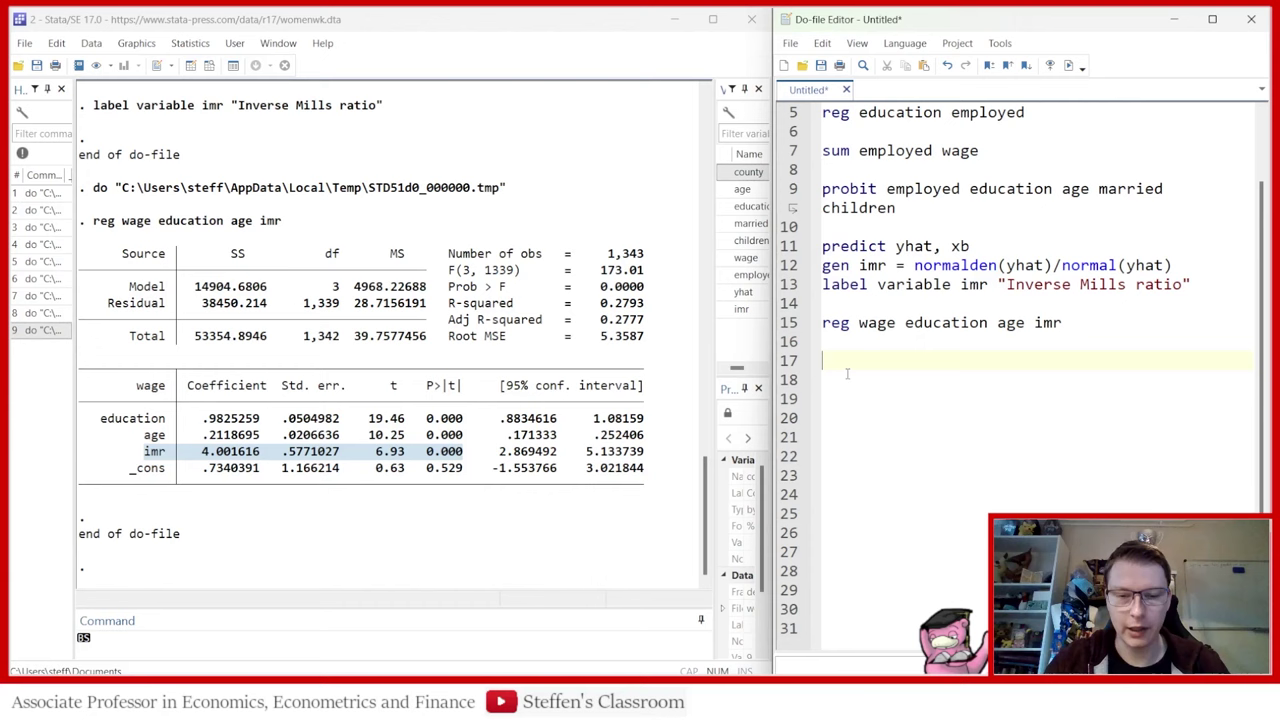
Step: Write heckman wage education age, select(education age married children) twostep on line 17
type("heckman")
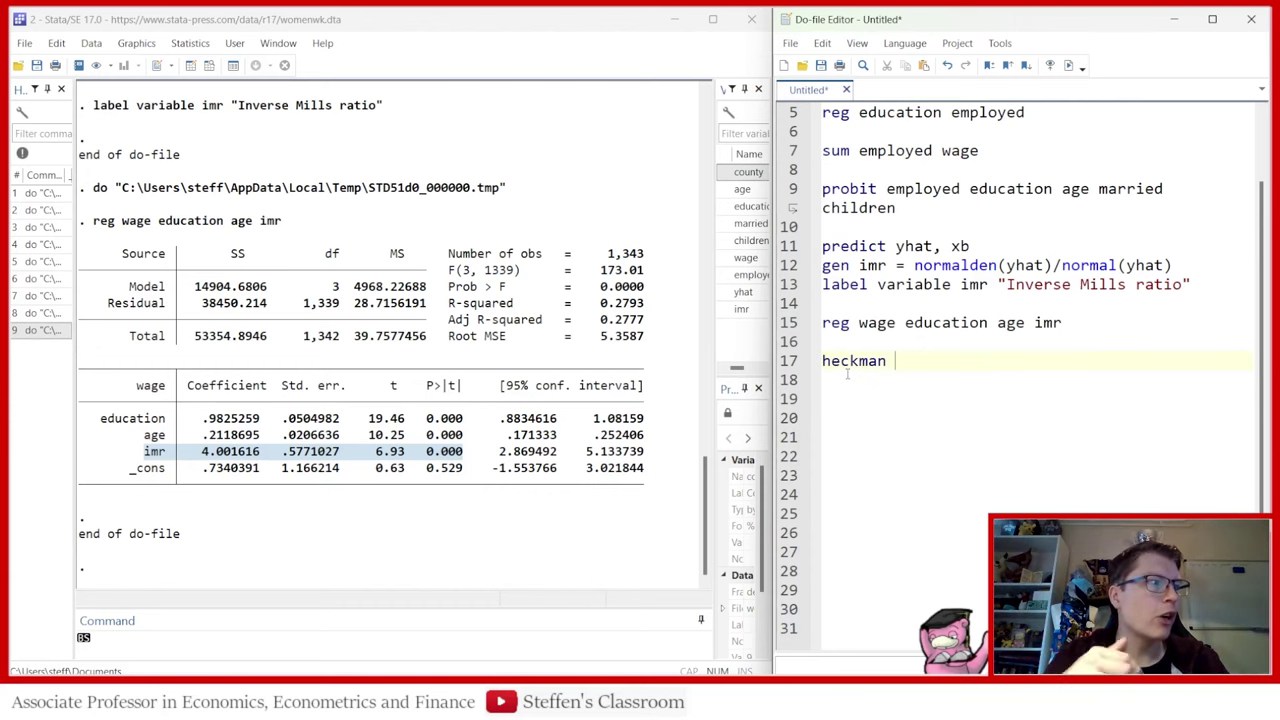
type(" wage ed")
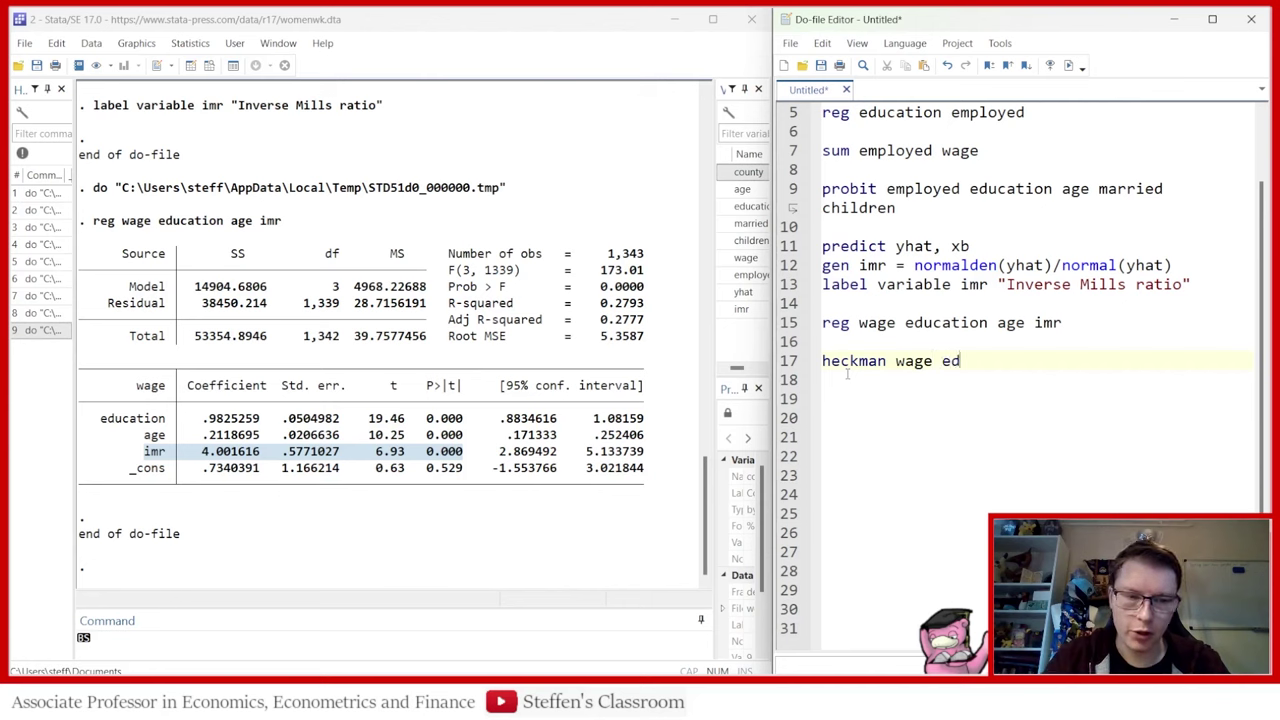
type("ucation age")
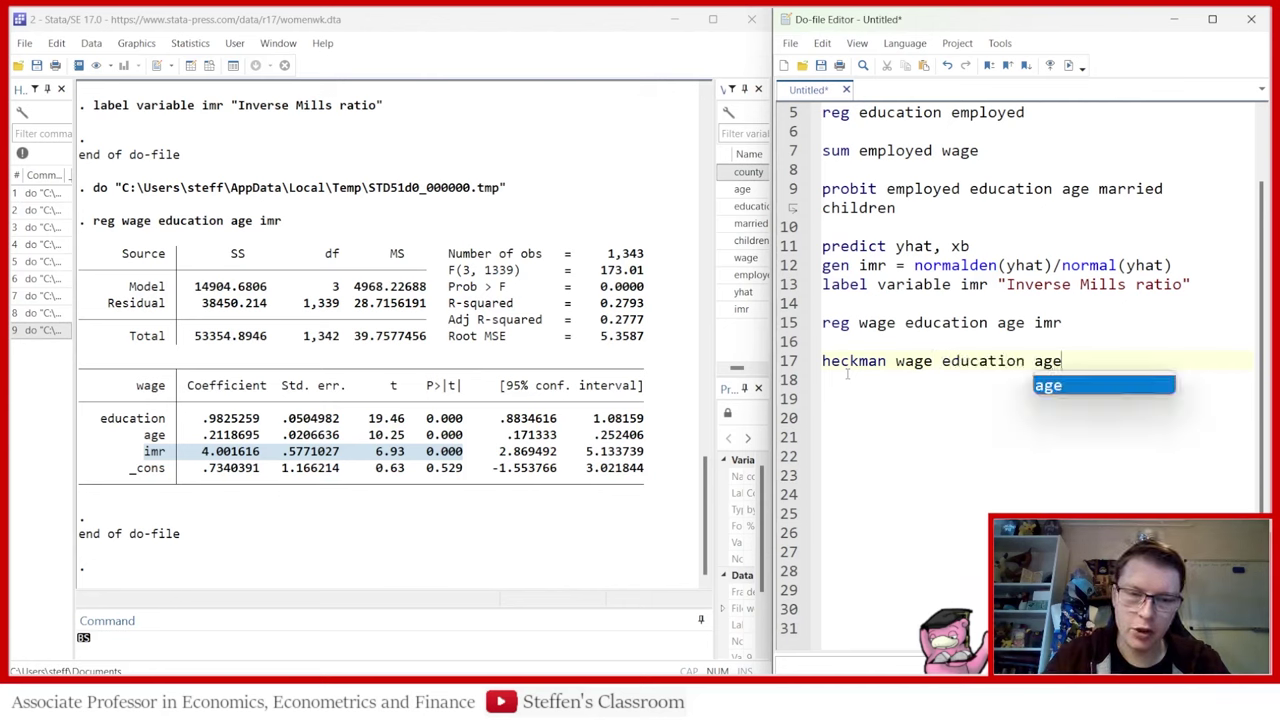
type(", select")
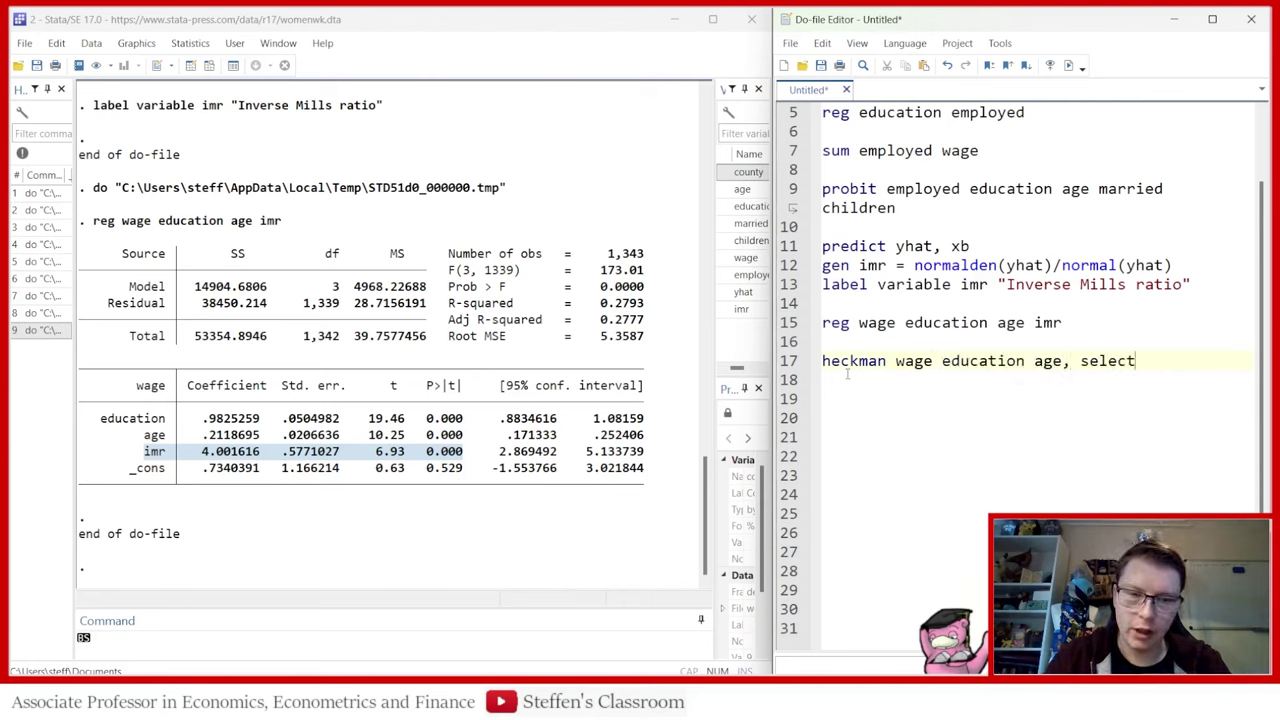
type("()")
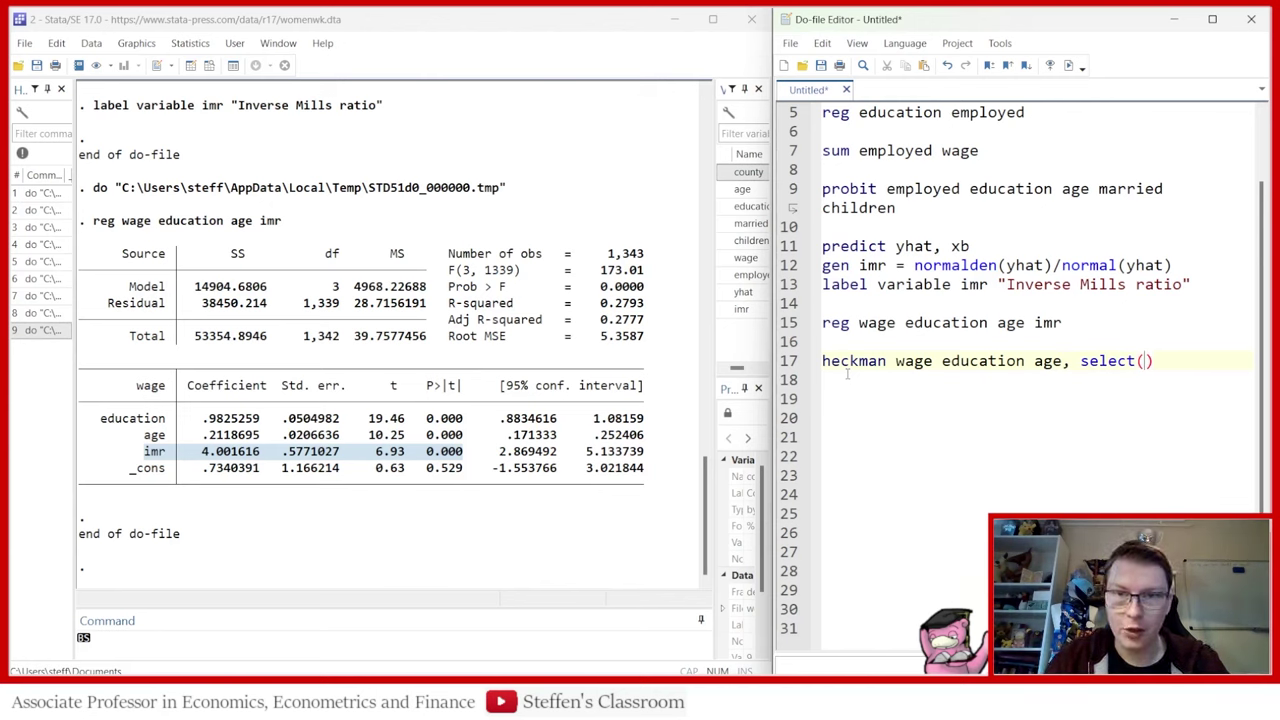
type("education a")
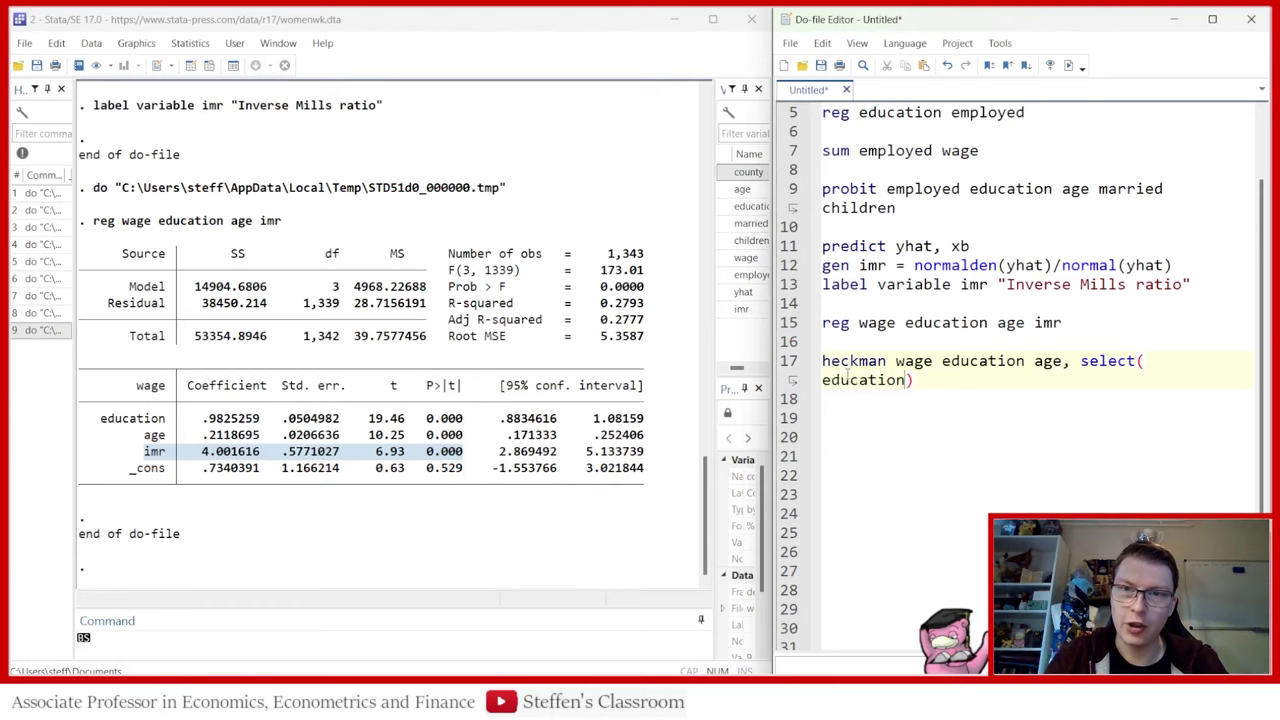
type("ge married ")
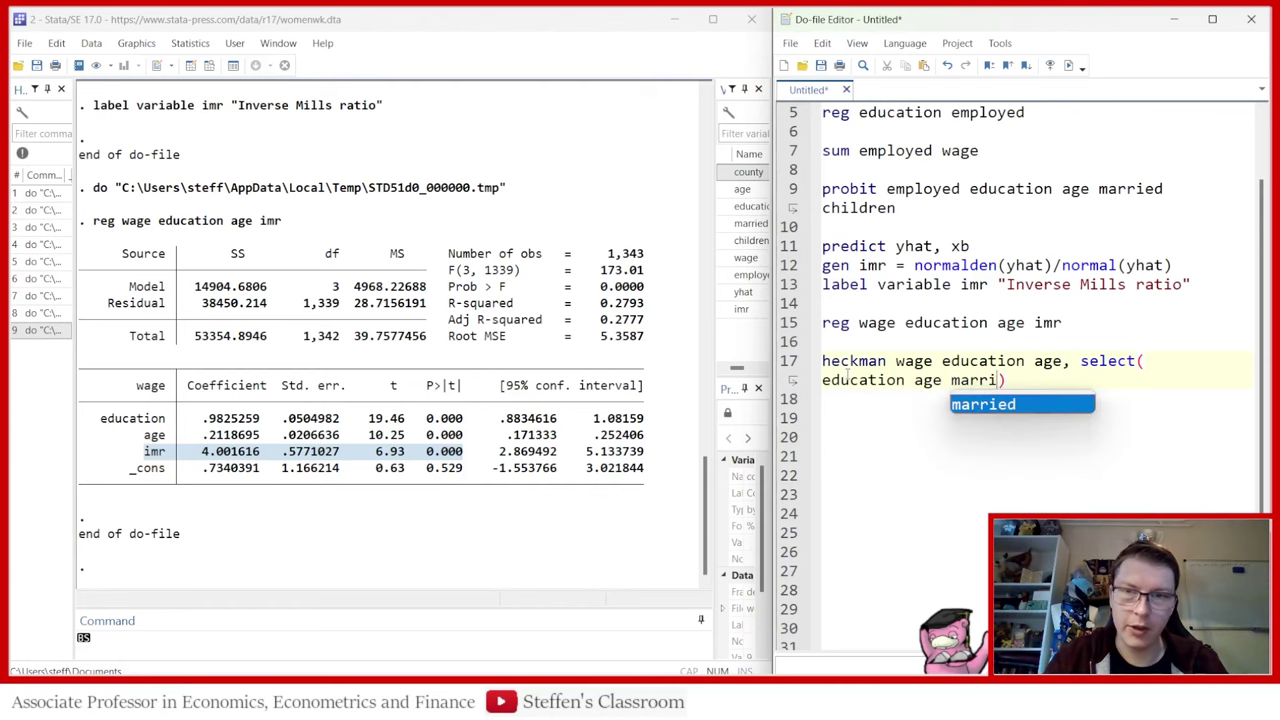
type("children")
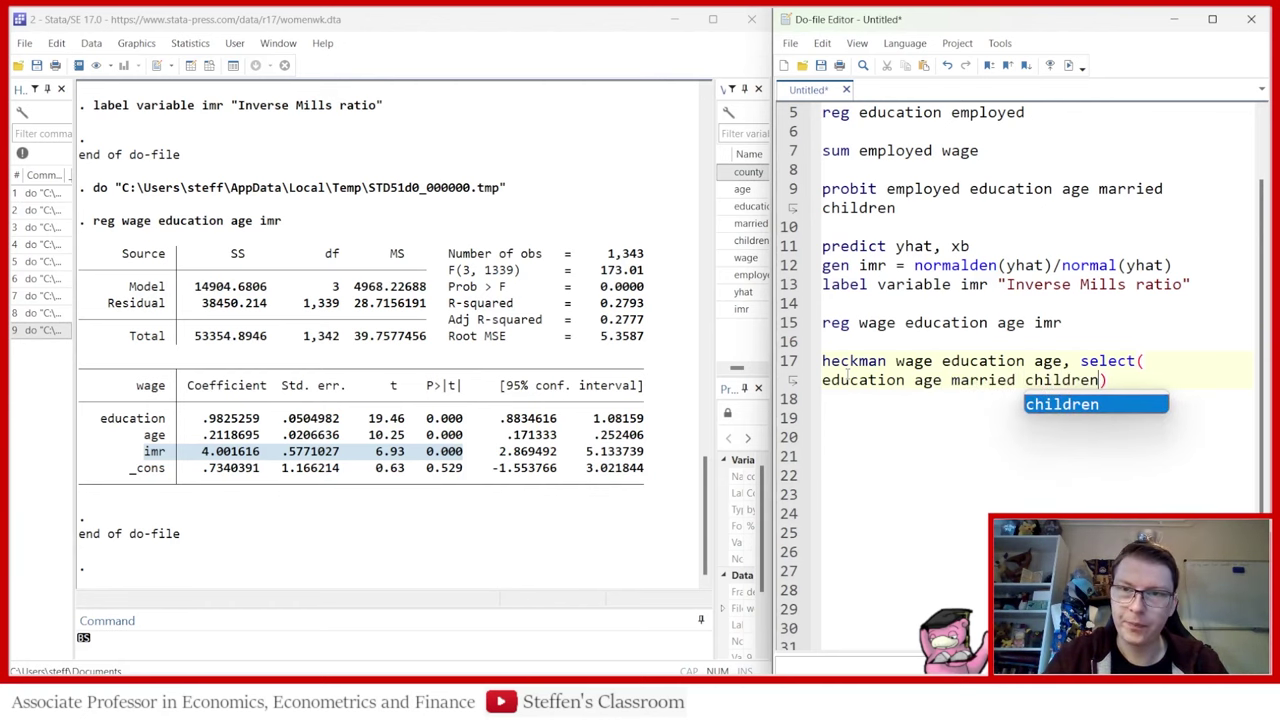
left_click(1121, 381)
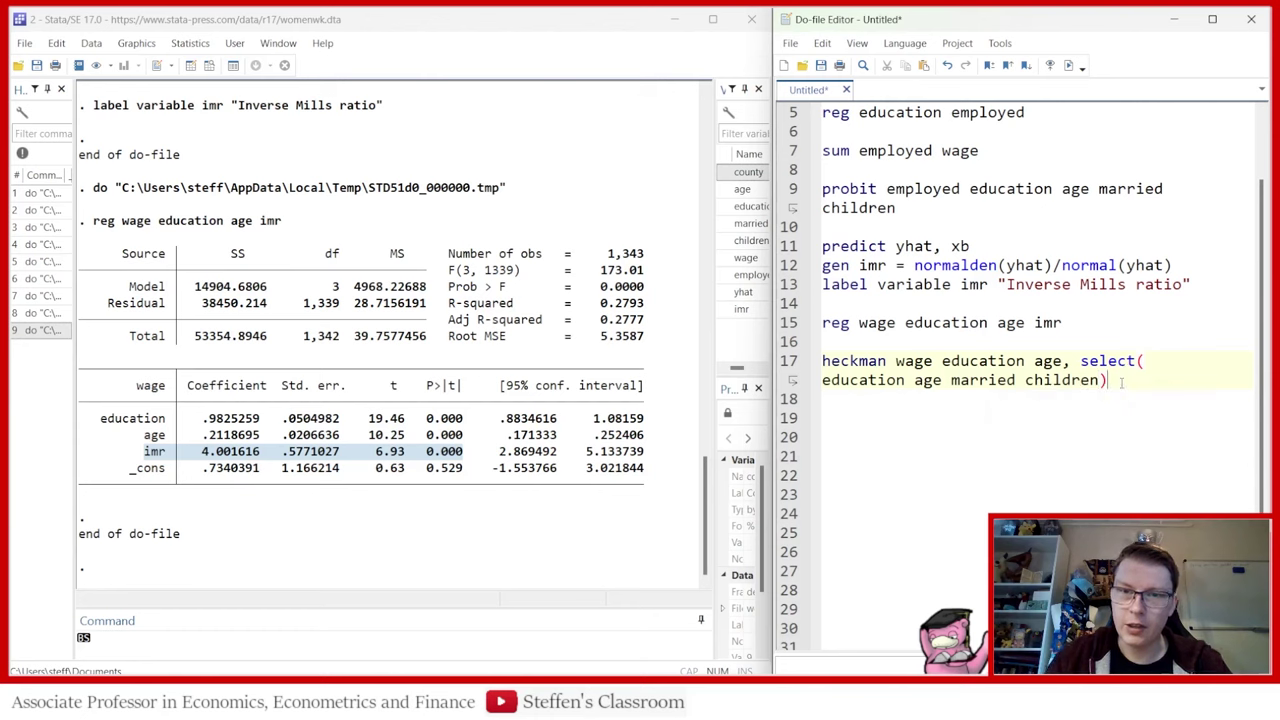
type("twostep")
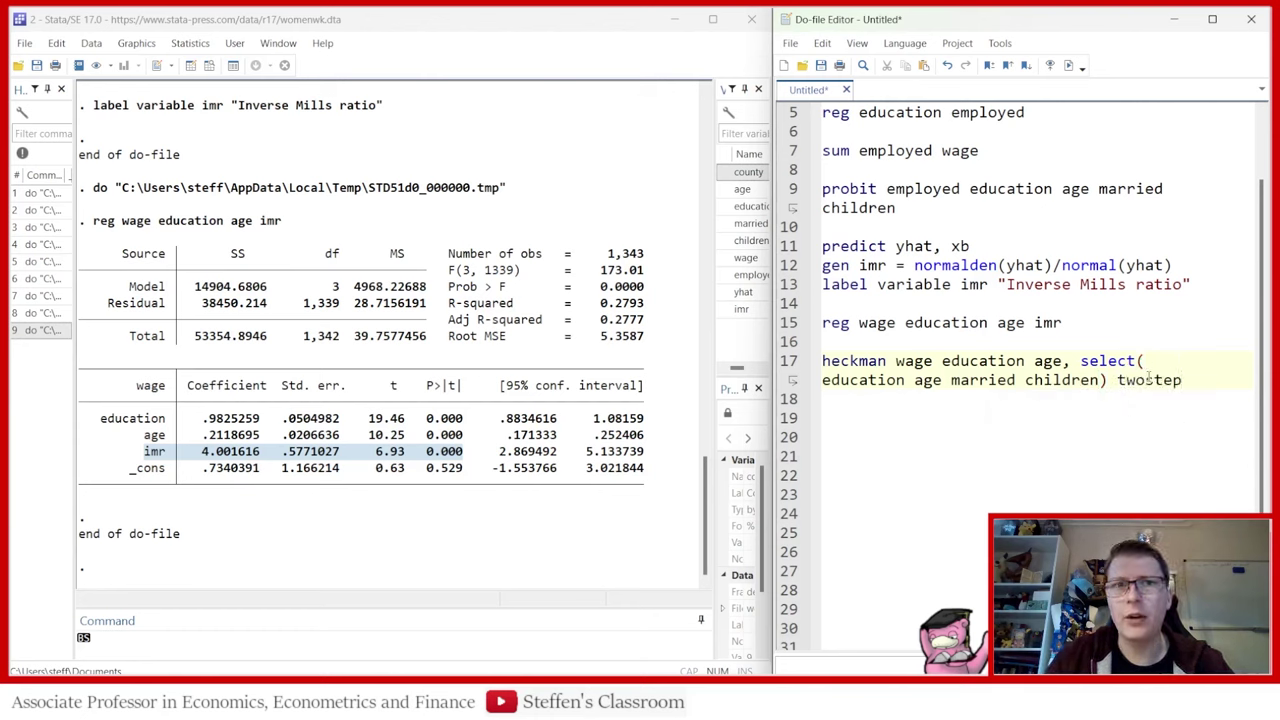
left_click(788, 362)
Step: Run the heckman two-step estimation and add blank lines below it in the do-file
left_click(1068, 65)
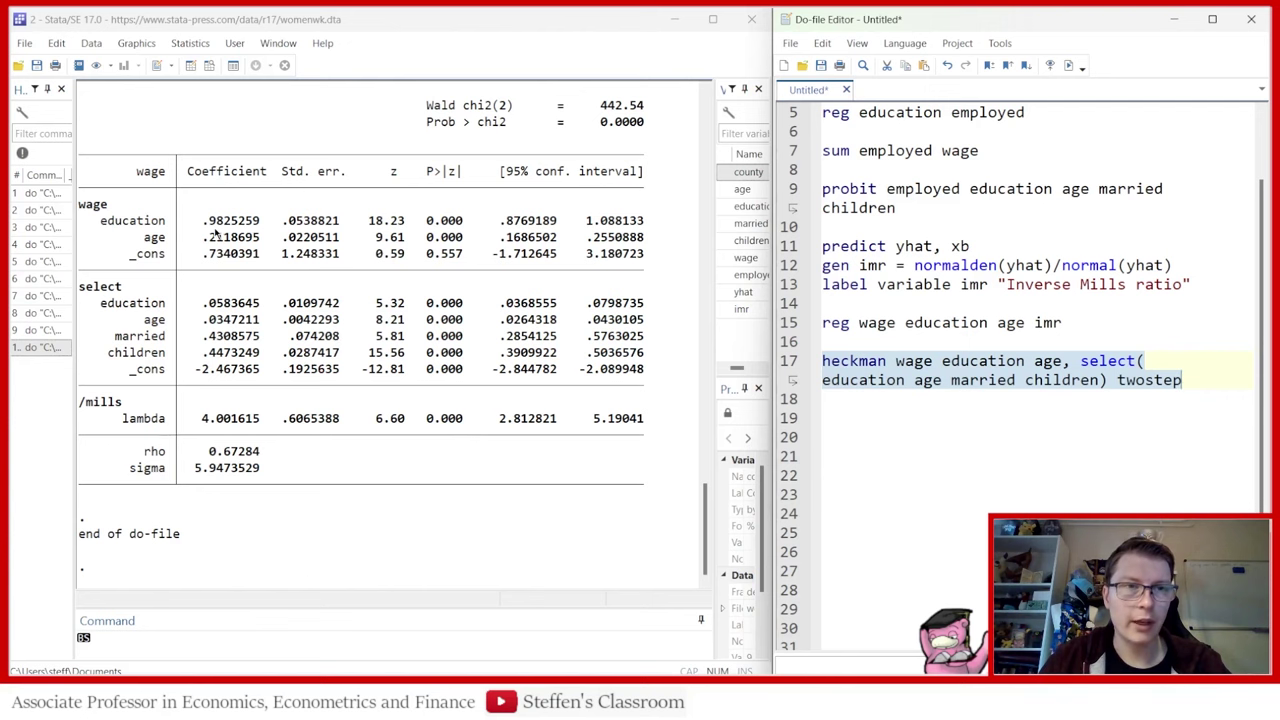
scroll(216, 233, "up", 9)
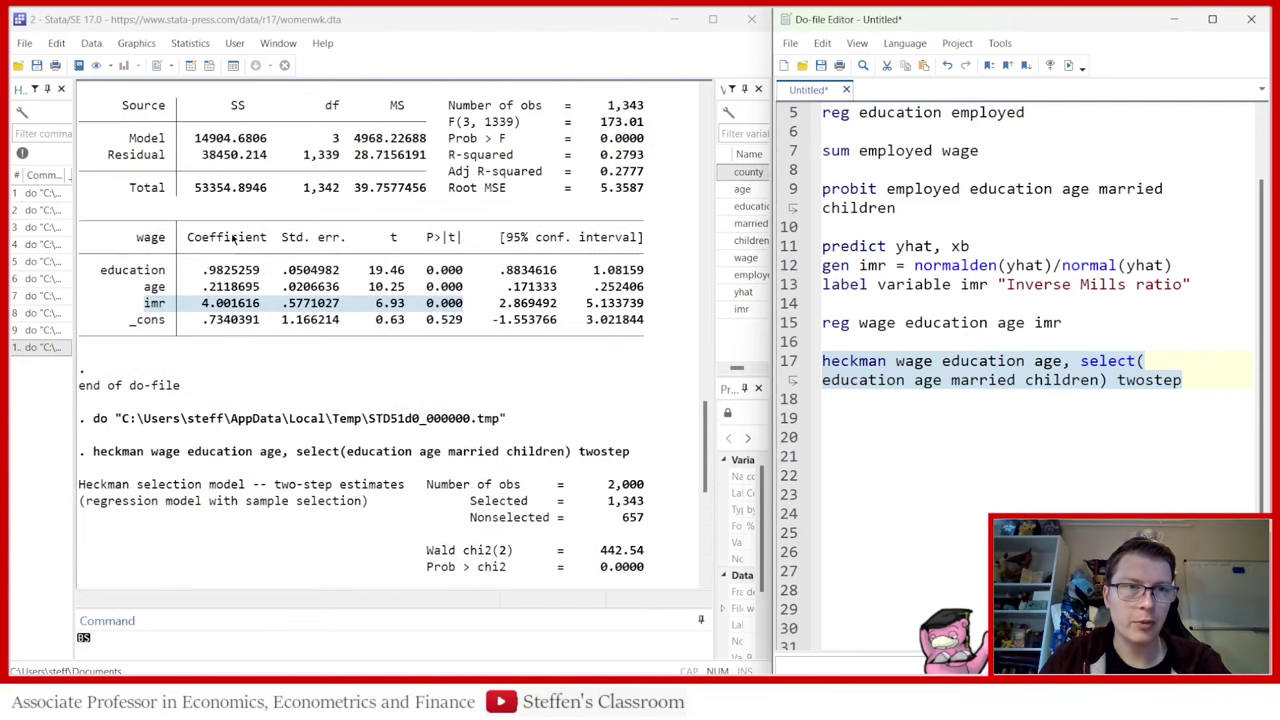
scroll(233, 238, "down", 7)
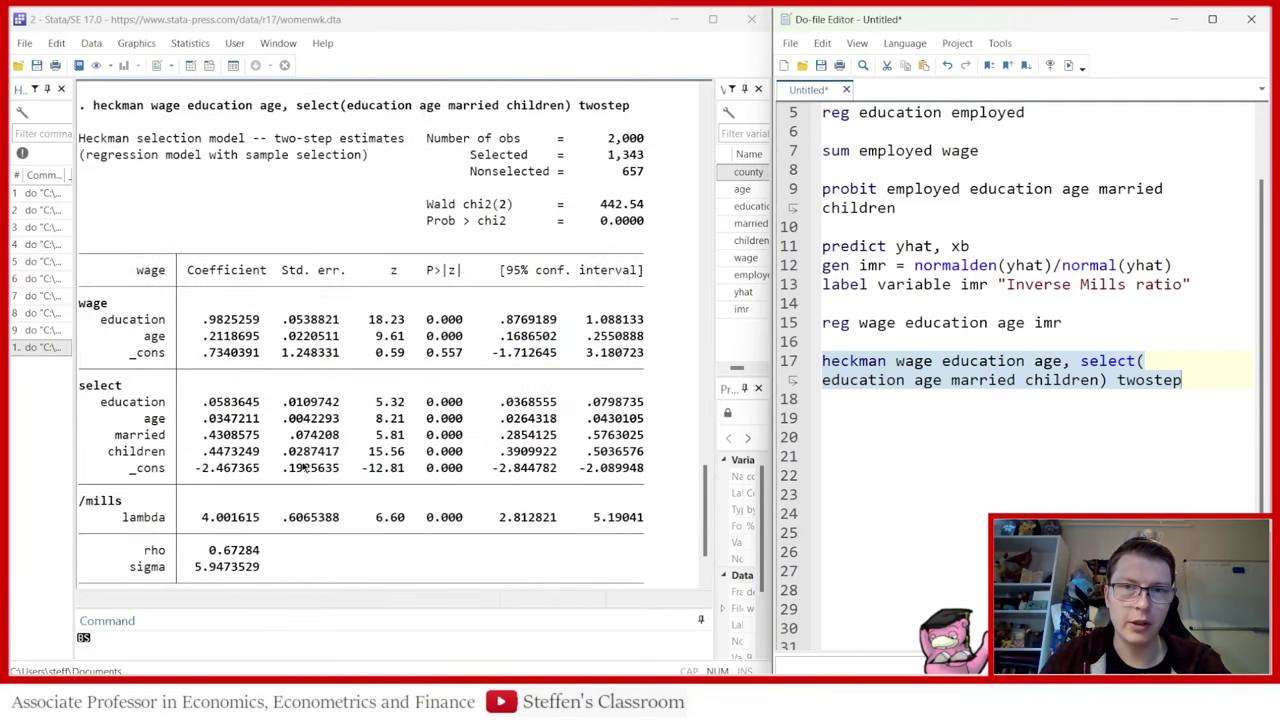
left_click(1195, 381)
key("Return")
key("Return")
key("Return")
key("Return")
key("Return")
key("Return")
key("Return")
key("Return")
key("Return")
key("Return")
key("Return")
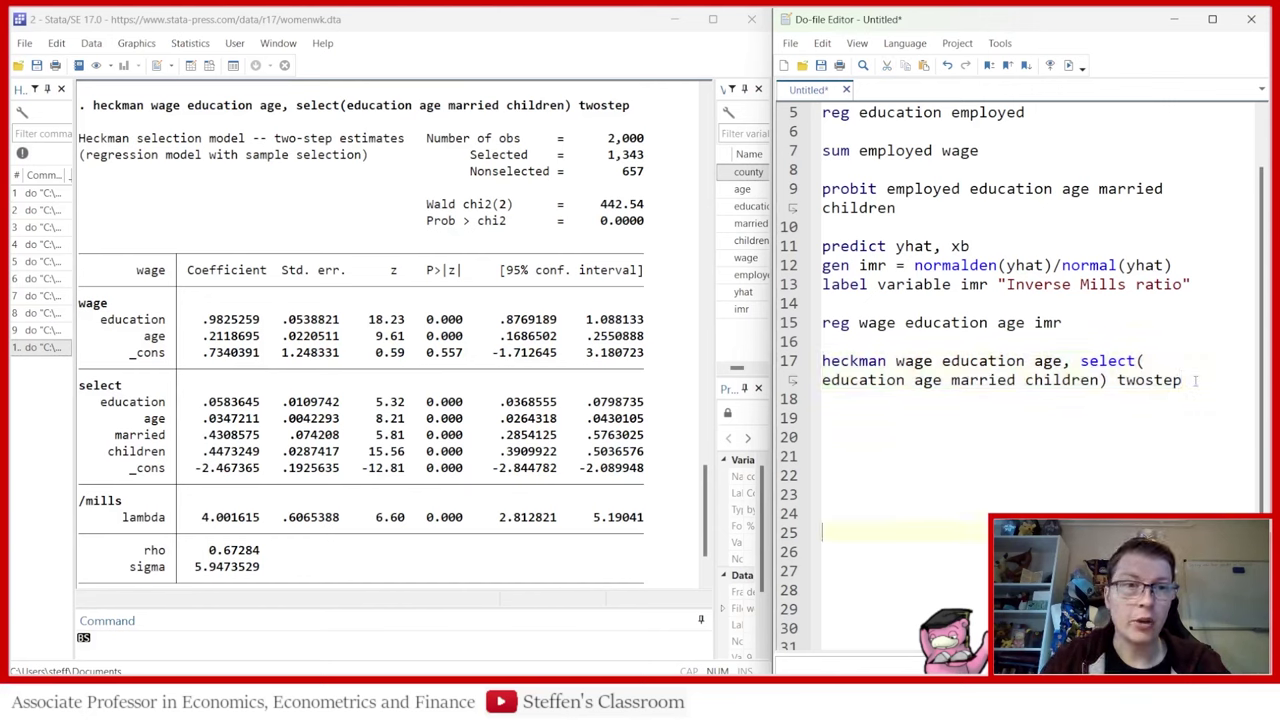
key("Return")
key("Return")
key("Return")
key("Return")
key("Return")
key("Return")
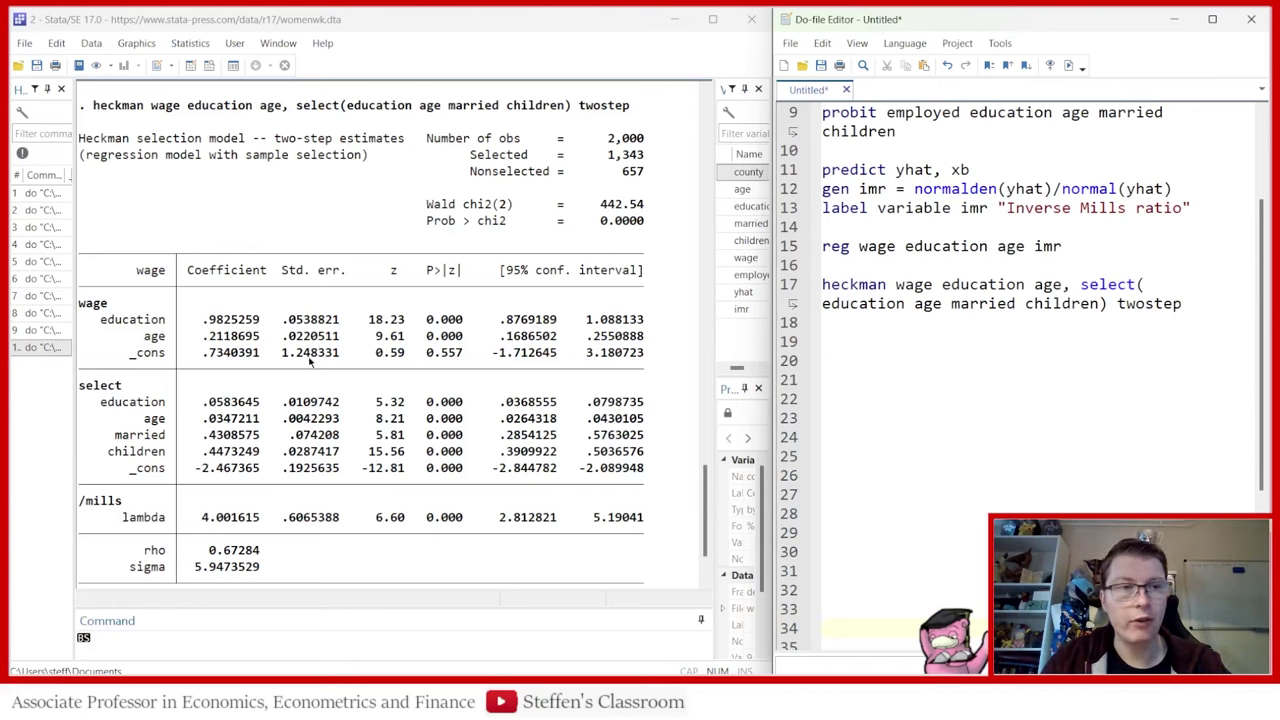
Step: Highlight lambda 4.001615 and the married and children selection-equation rows in the output
left_click_drag(123, 520, 170, 519)
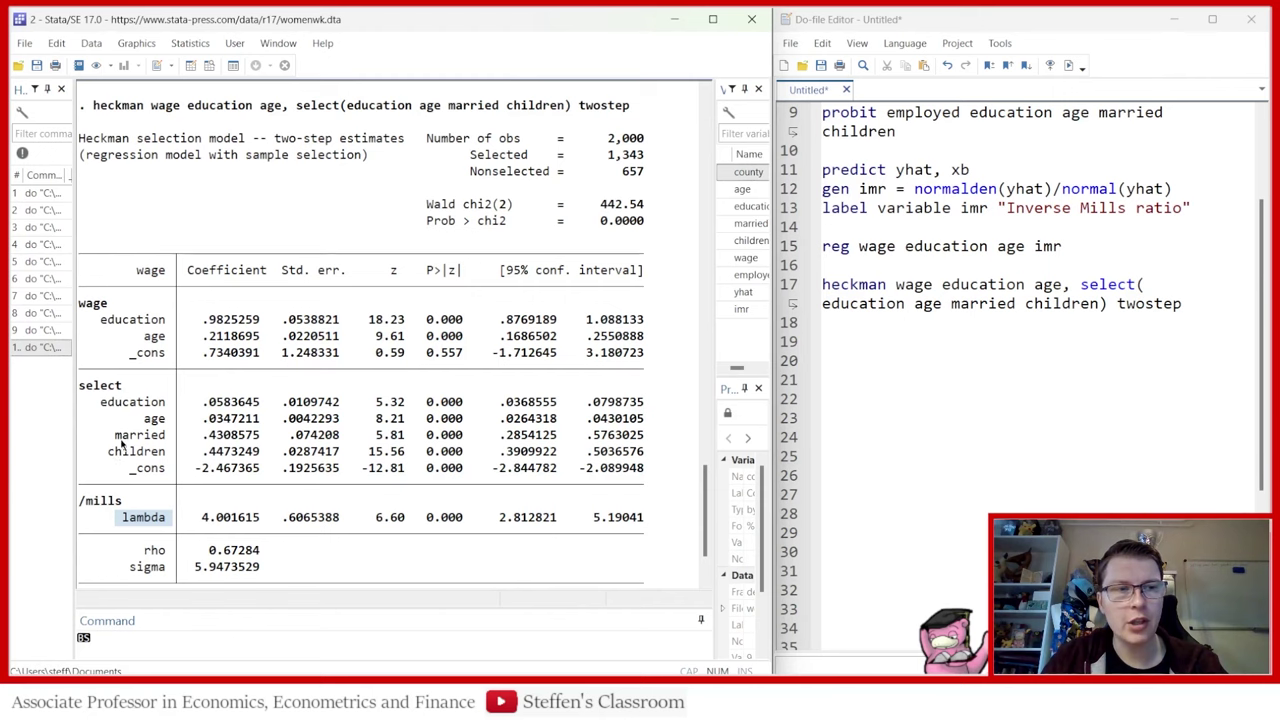
left_click_drag(118, 436, 464, 456)
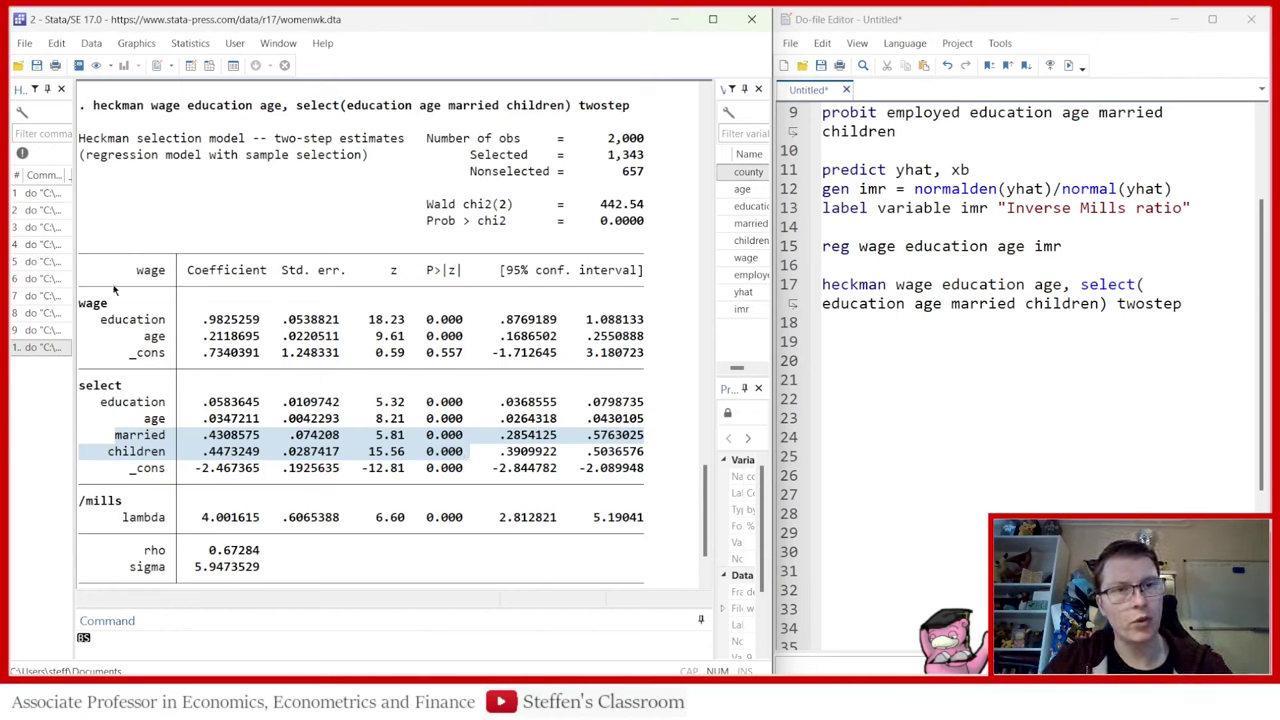
left_click(85, 309)
left_click_drag(85, 309, 112, 306)
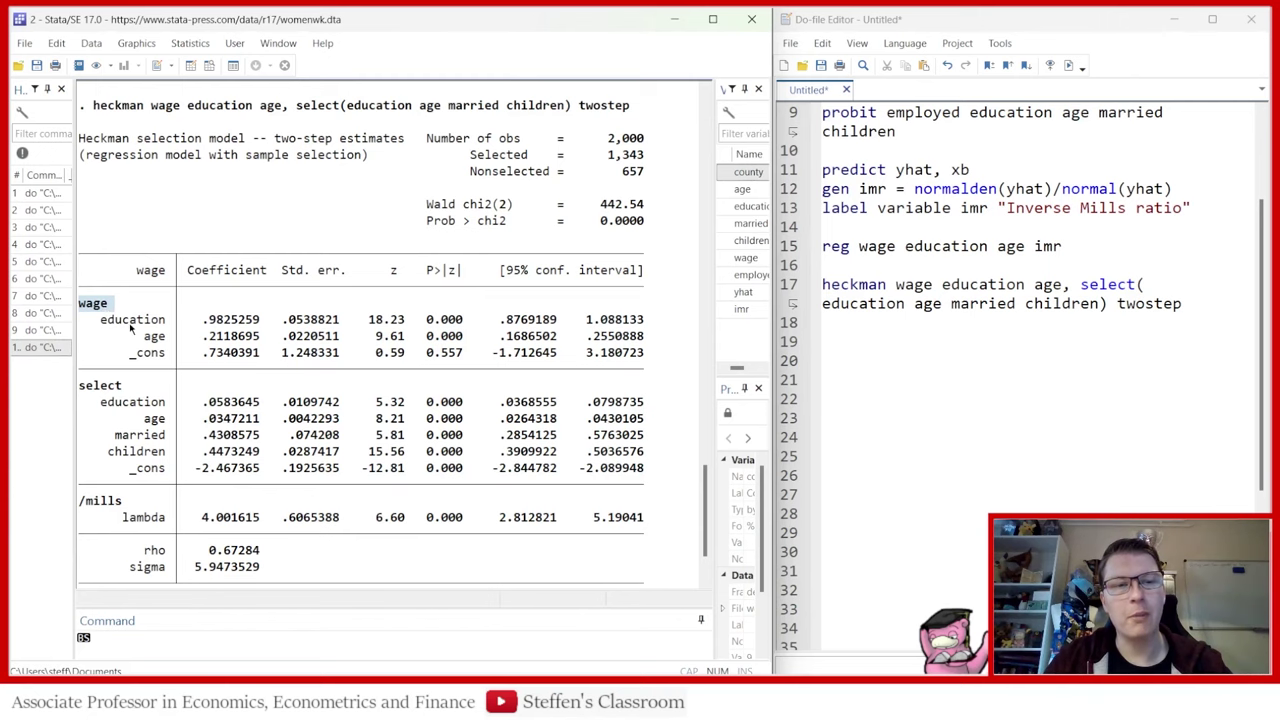
left_click(844, 343)
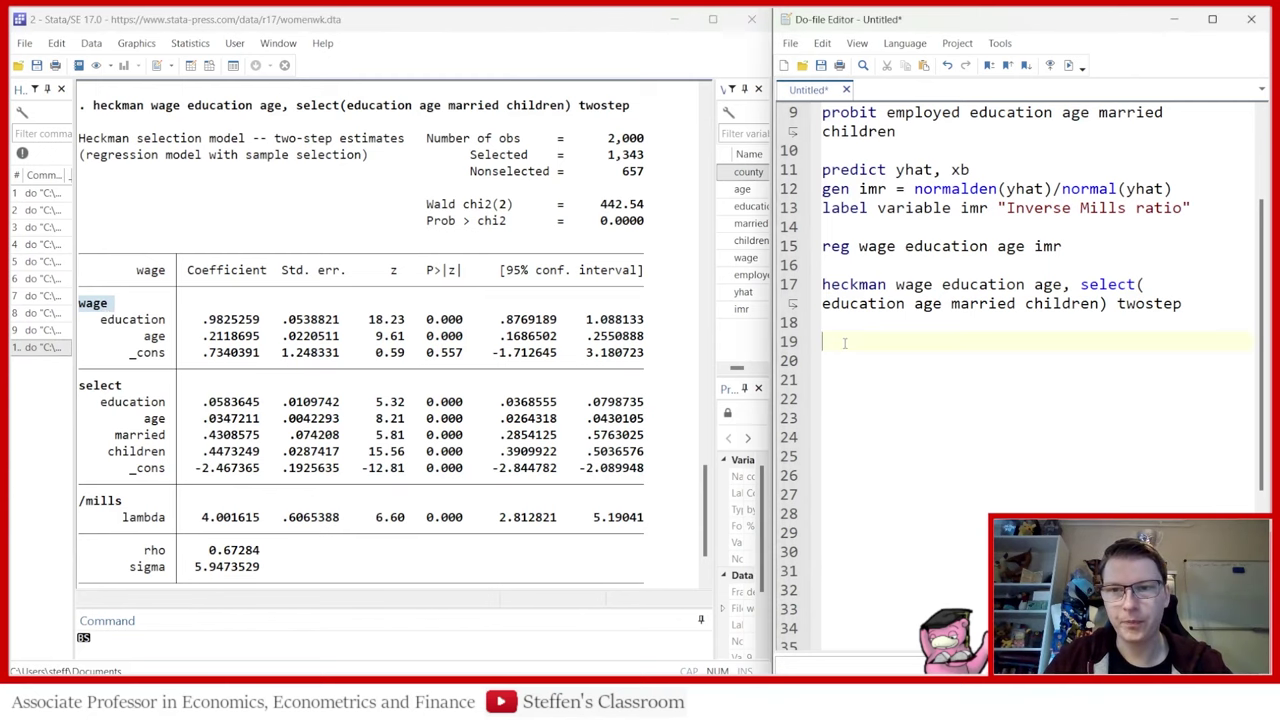
scroll(343, 388, "down", 2)
scroll(343, 388, "down", 1)
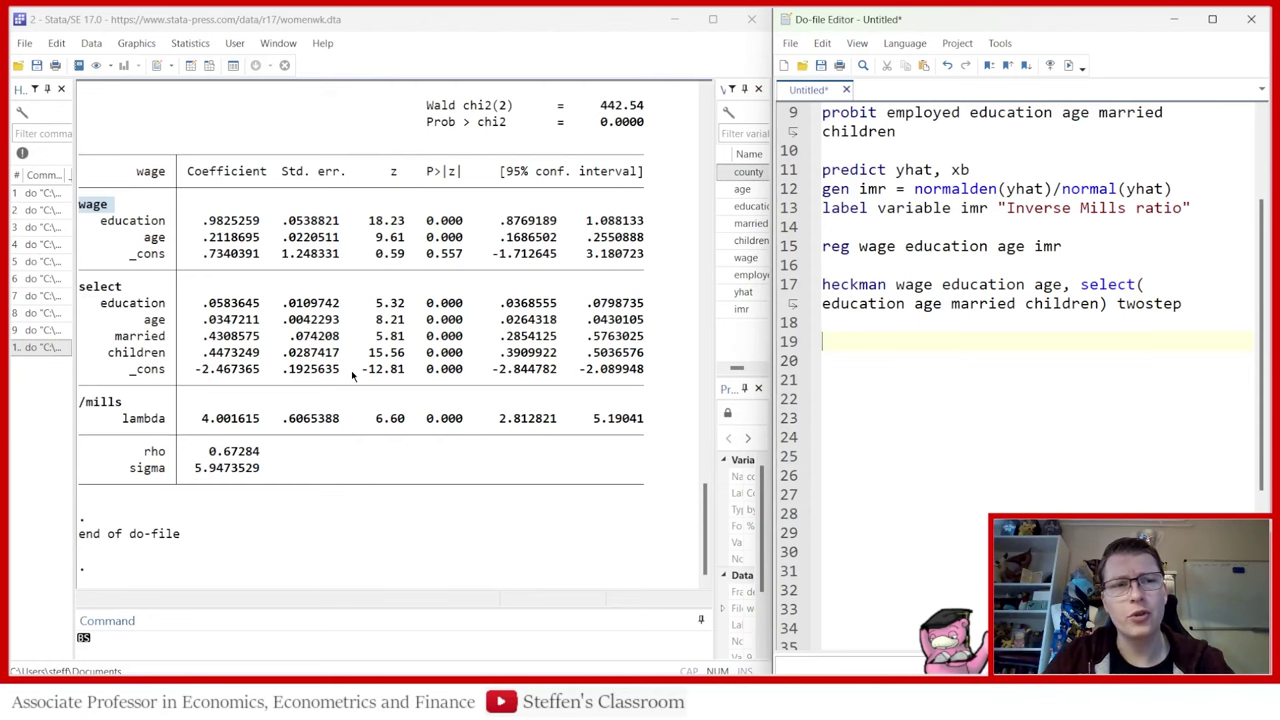
left_click_drag(80, 287, 643, 370)
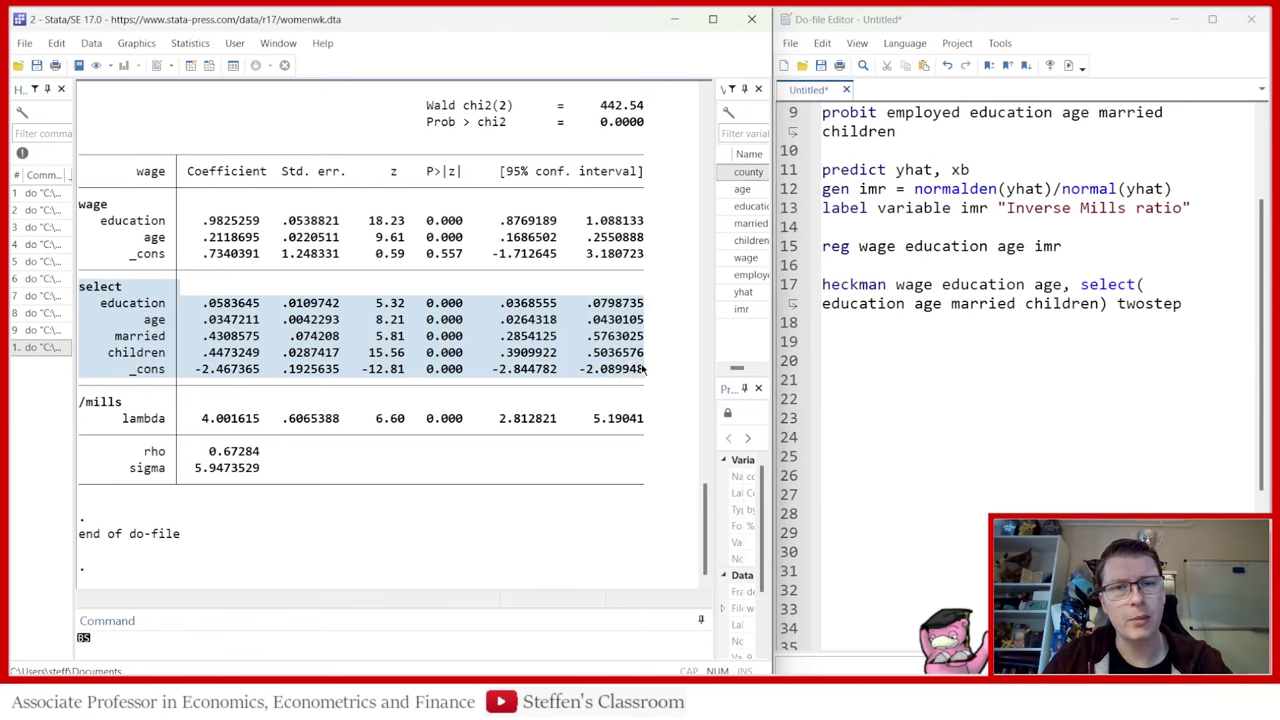
left_click(207, 311)
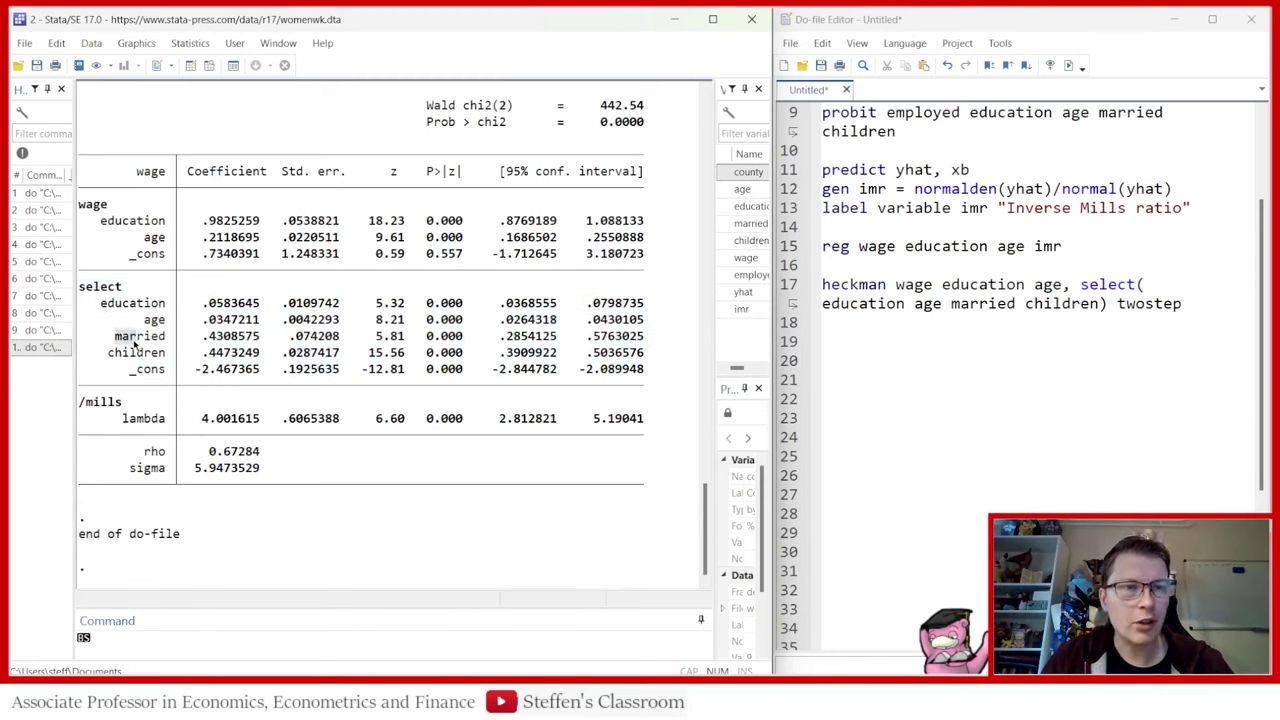
left_click_drag(123, 336, 623, 354)
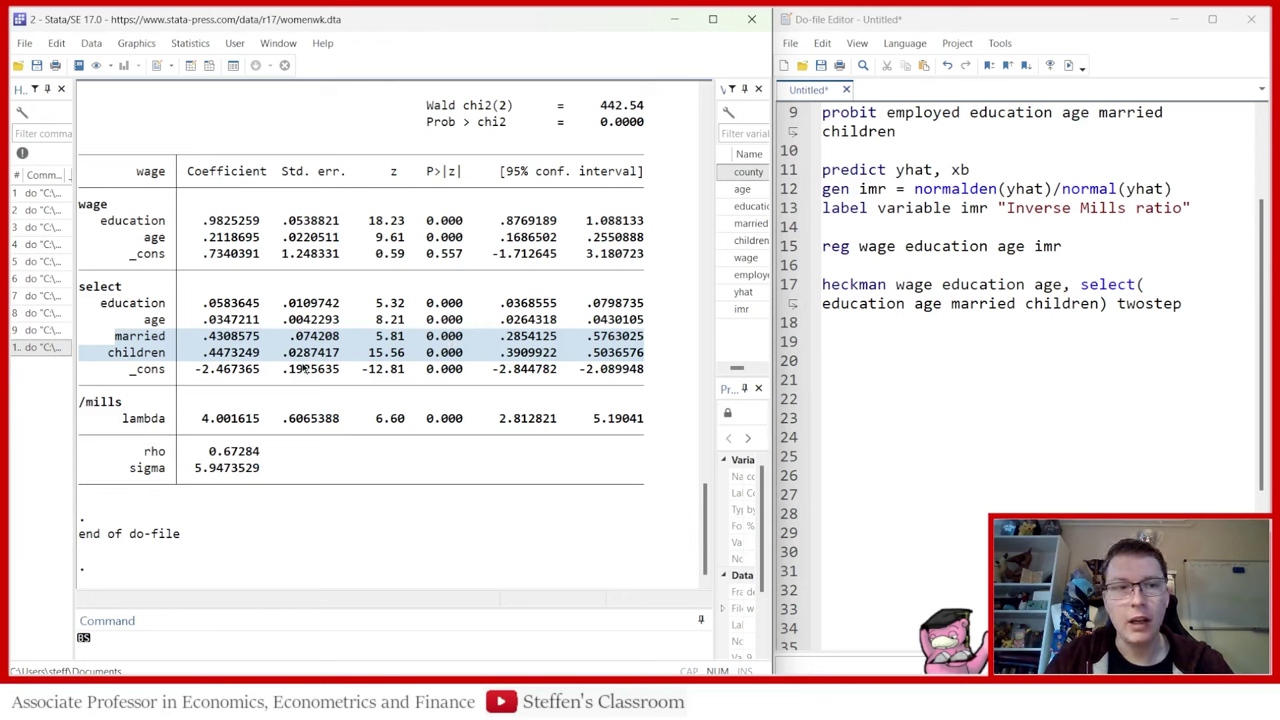
left_click_drag(197, 418, 471, 423)
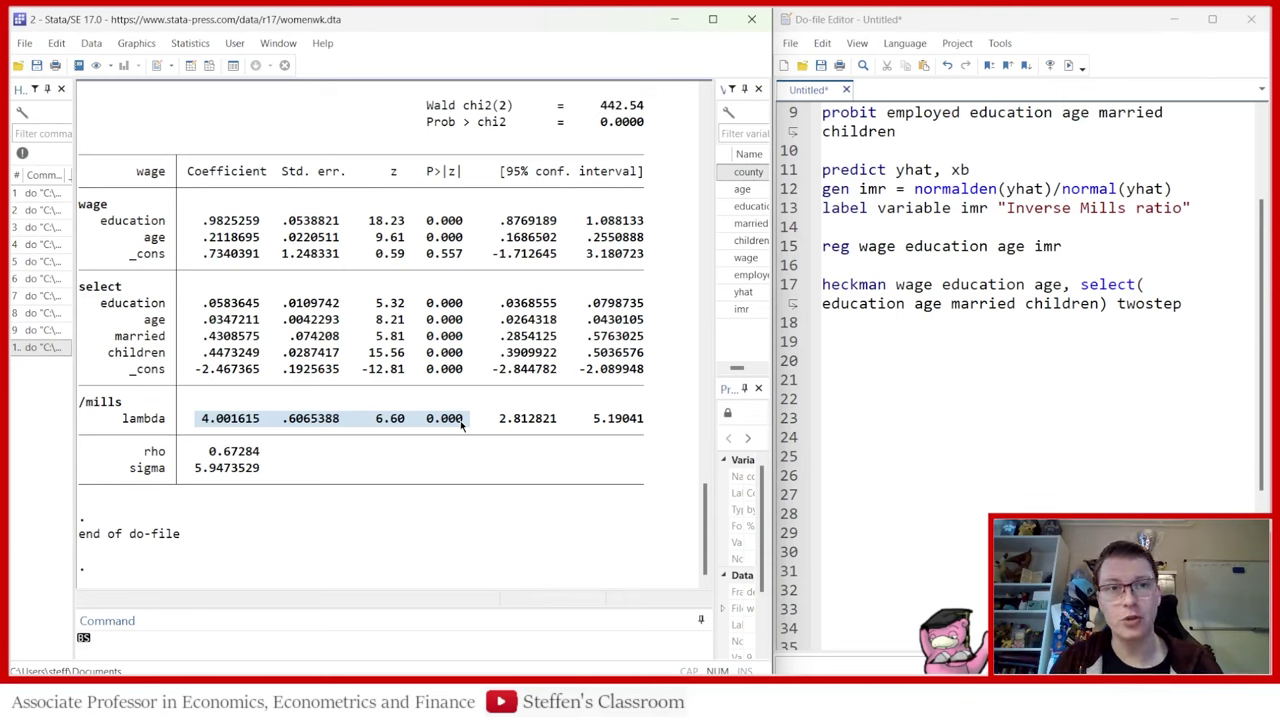
Step: Write the command corr imr married children on line 19 of the do-file
left_click(848, 338)
type("corr ")
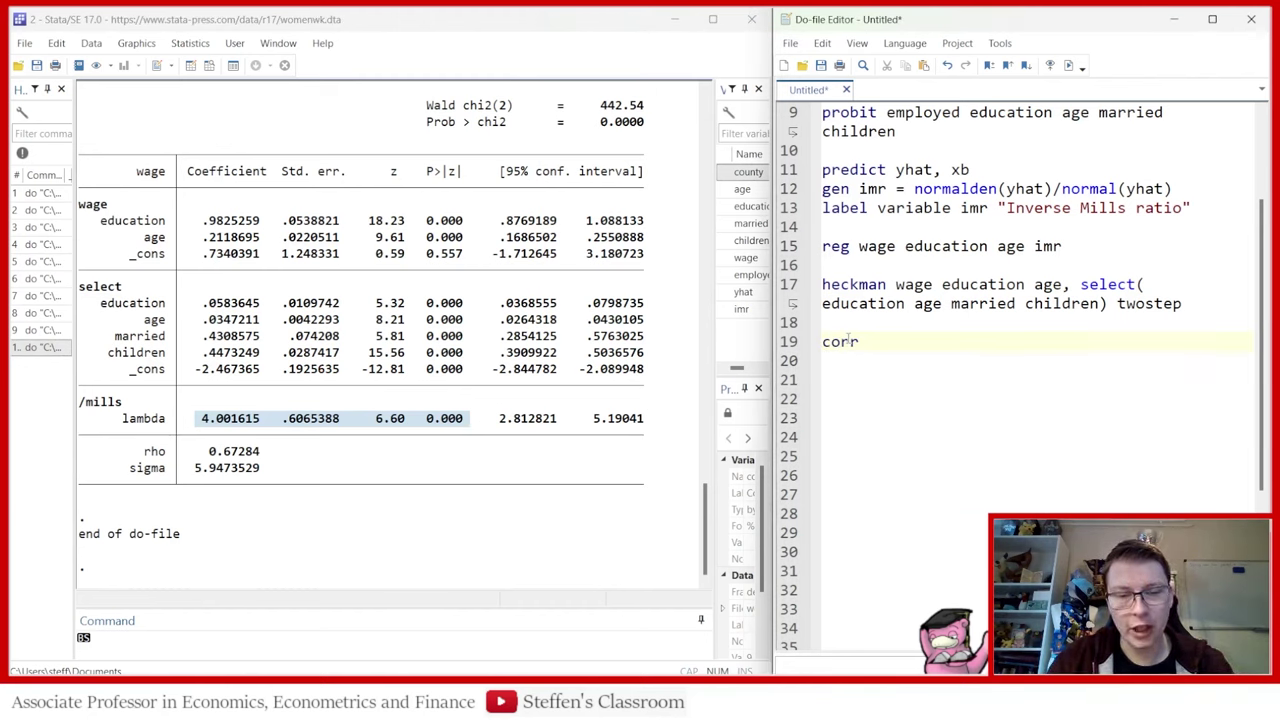
type("imr c")
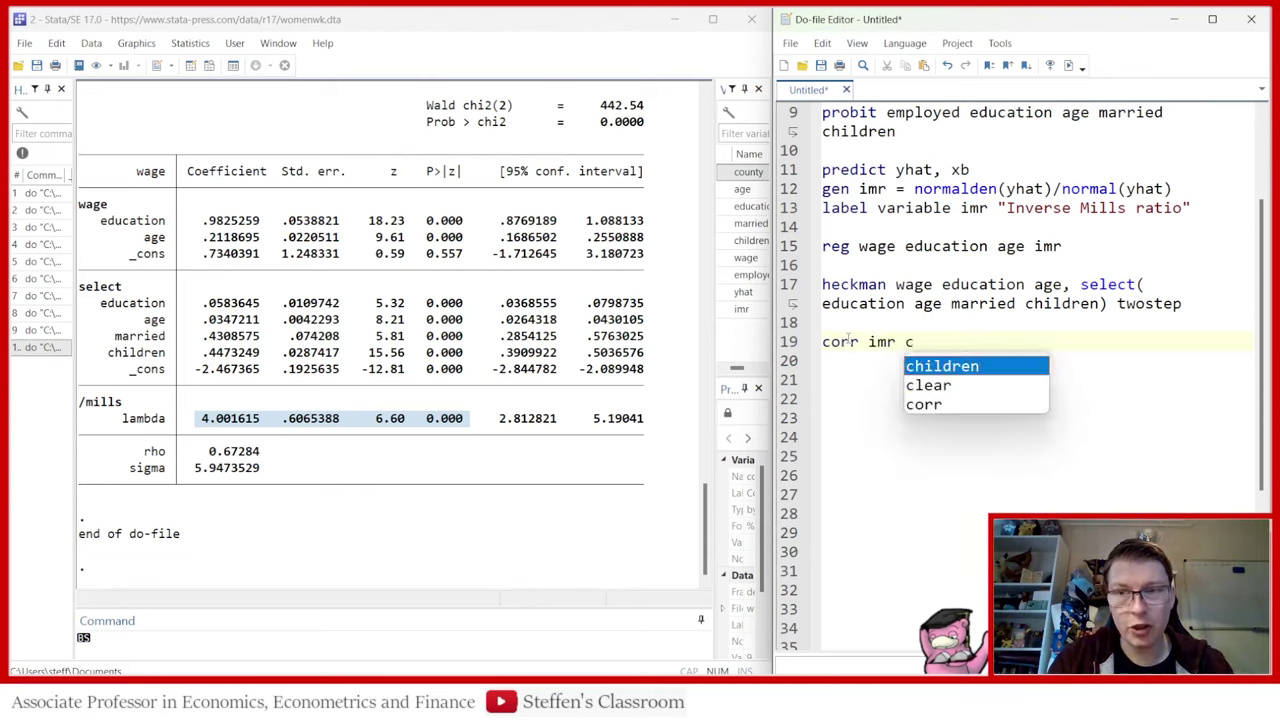
key("BackSpace")
type("marr")
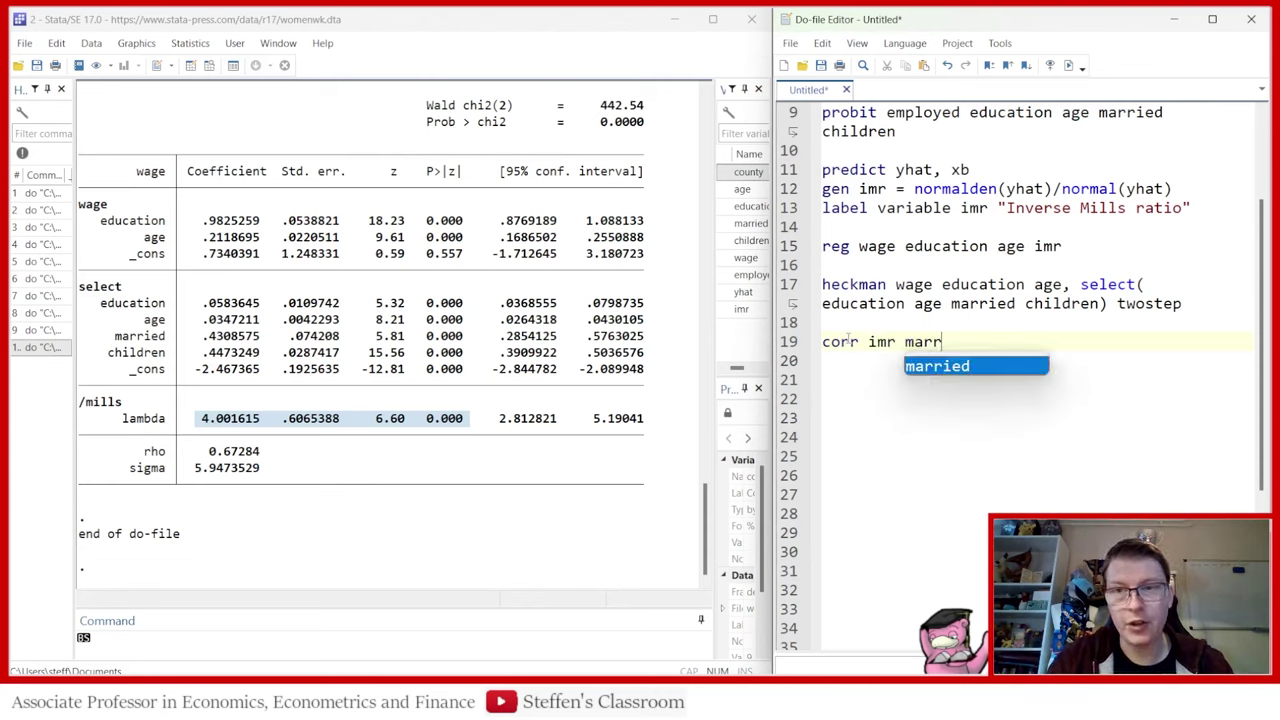
type("ied sch")
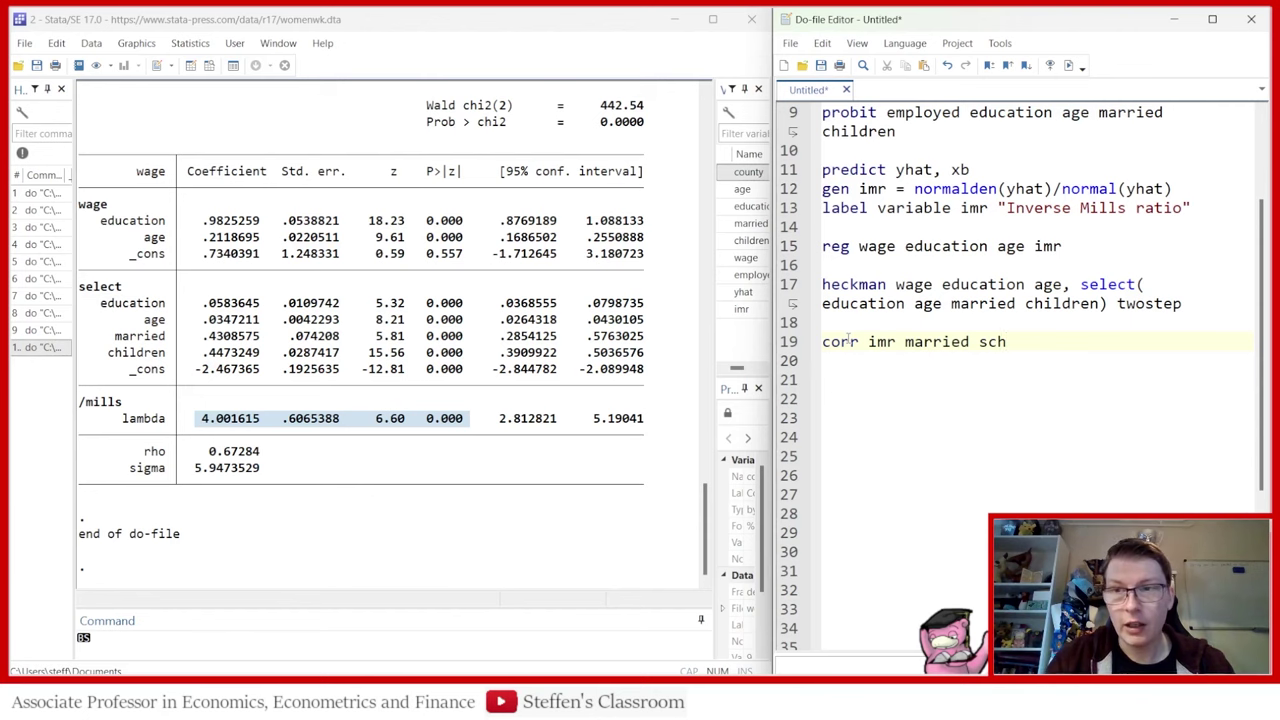
key("BackSpace")
key("BackSpace")
key("BackSpace")
type("children")
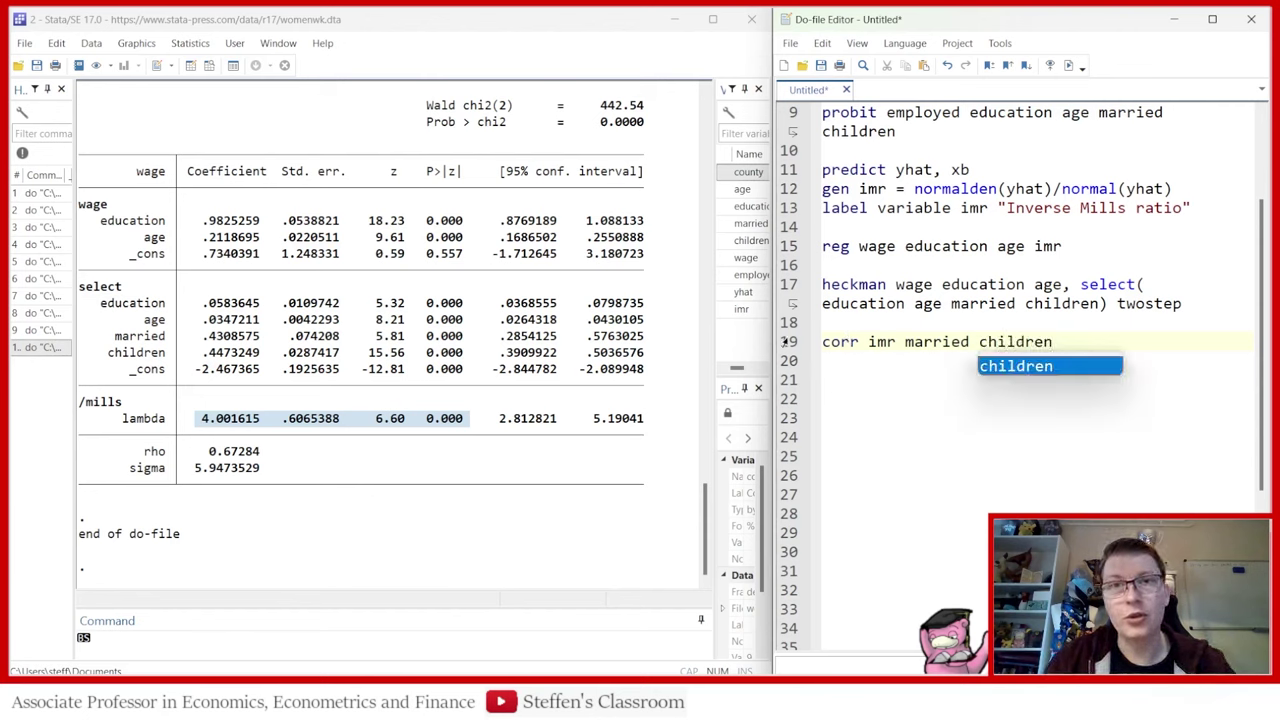
Step: Run the correlation and highlight imr's -0.7057 correlation with children in the results
key("shift+Home")
left_click(1050, 65)
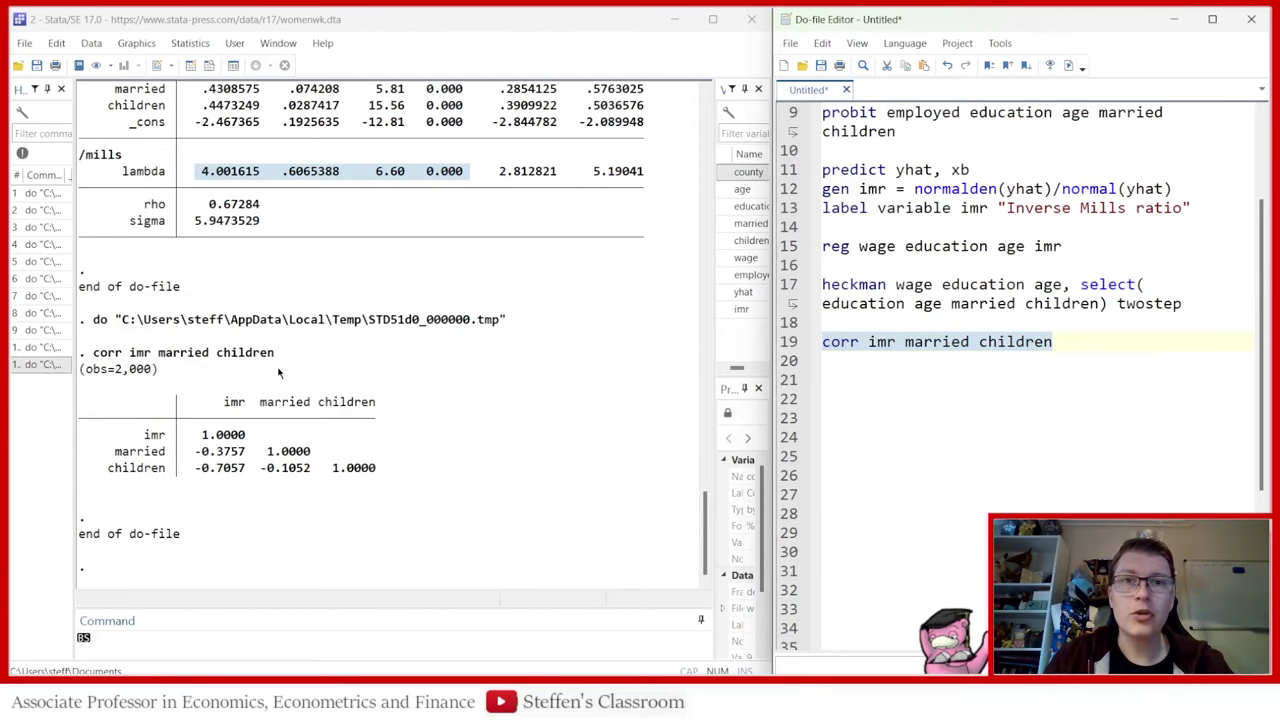
left_click(199, 470)
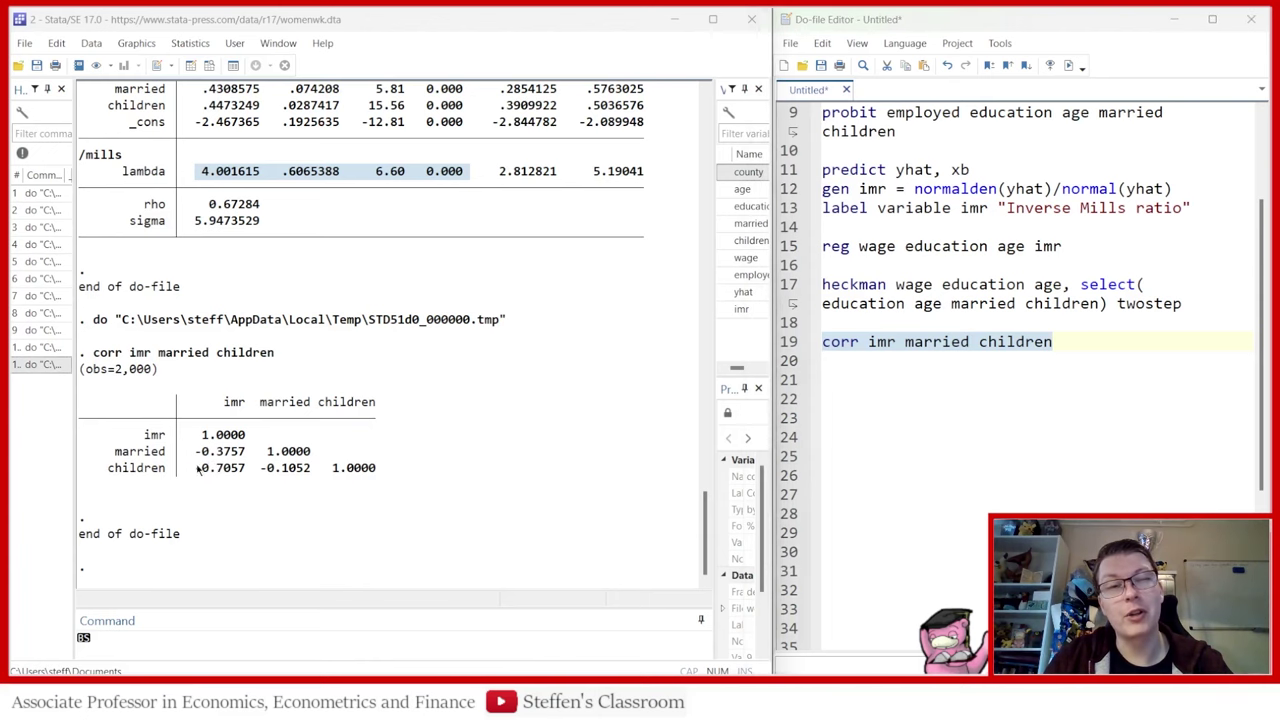
left_click_drag(199, 470, 249, 472)
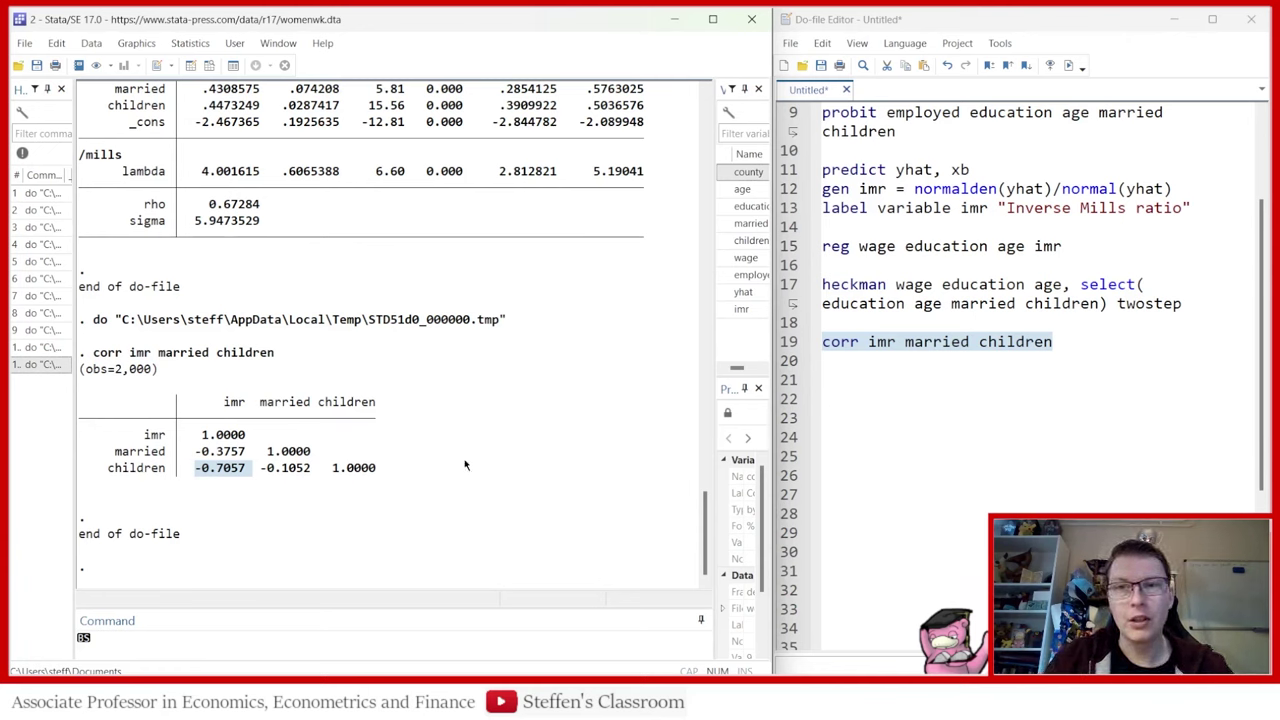
Step: Copy the heckman command from line 17 onto line 22 and remove its twostep option
left_click(853, 384)
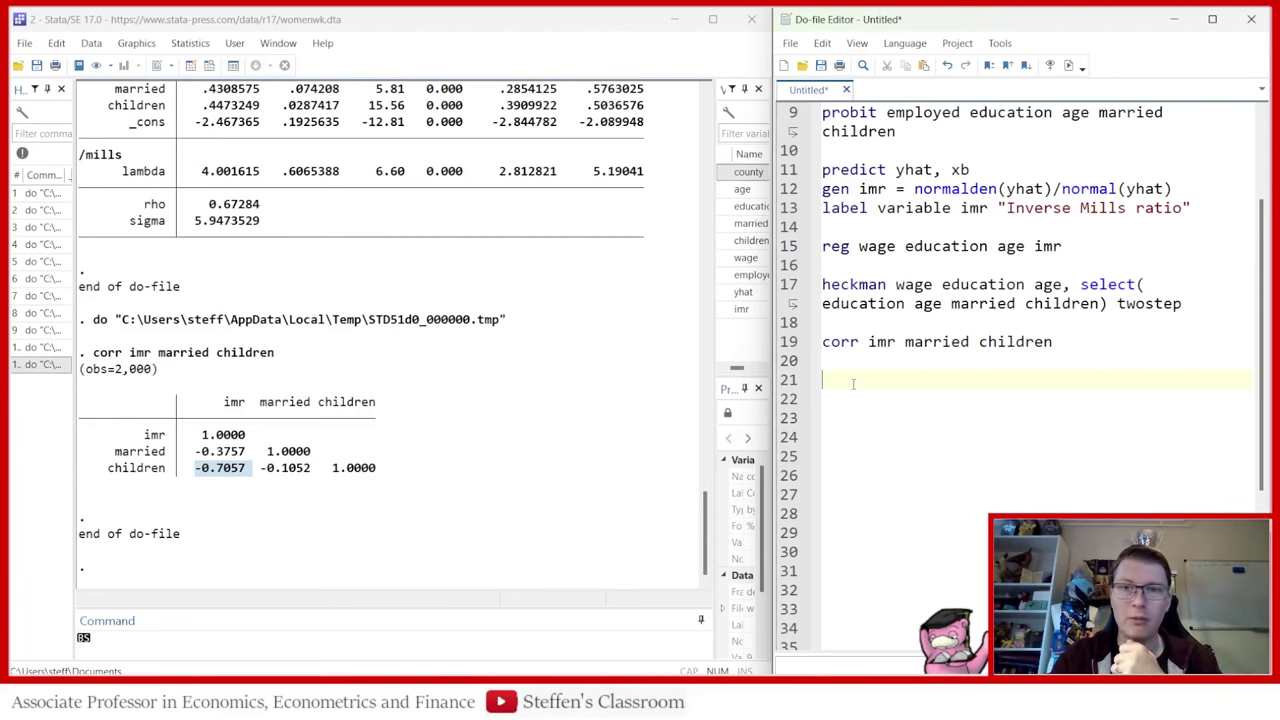
left_click_drag(1183, 304, 801, 288)
key("ctrl+c")
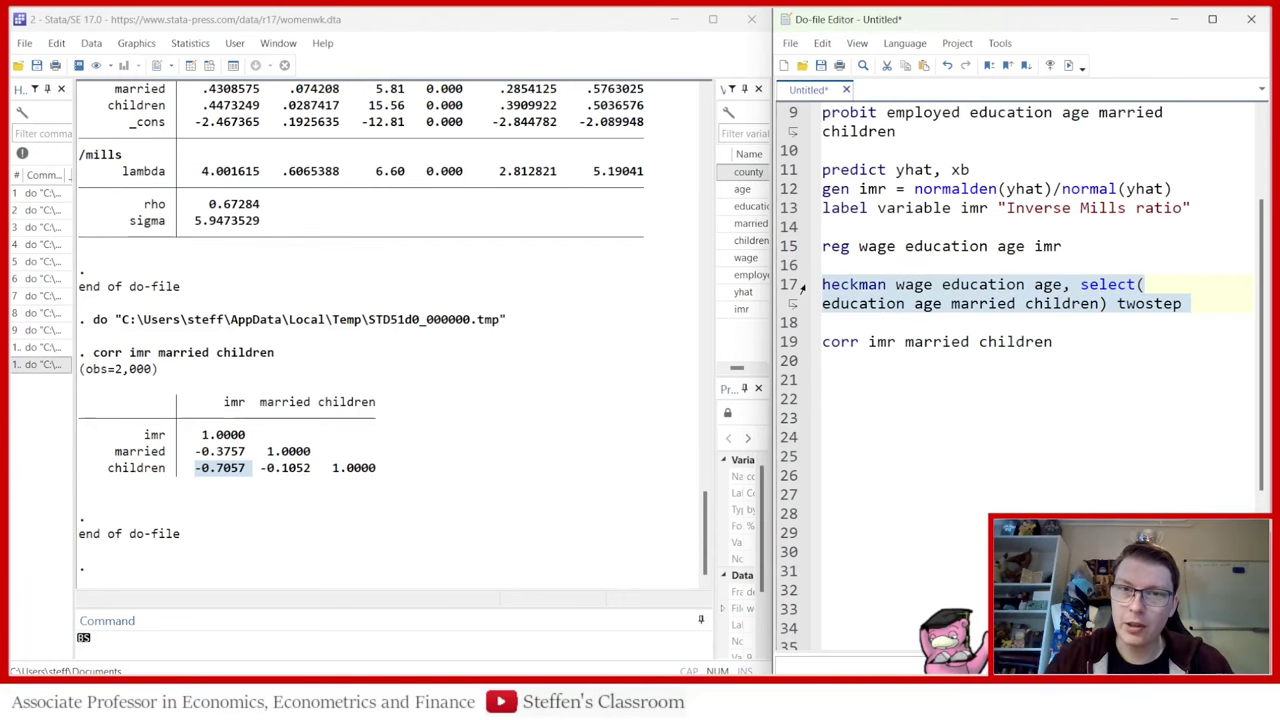
left_click(836, 396)
scroll(848, 385, "down", 2)
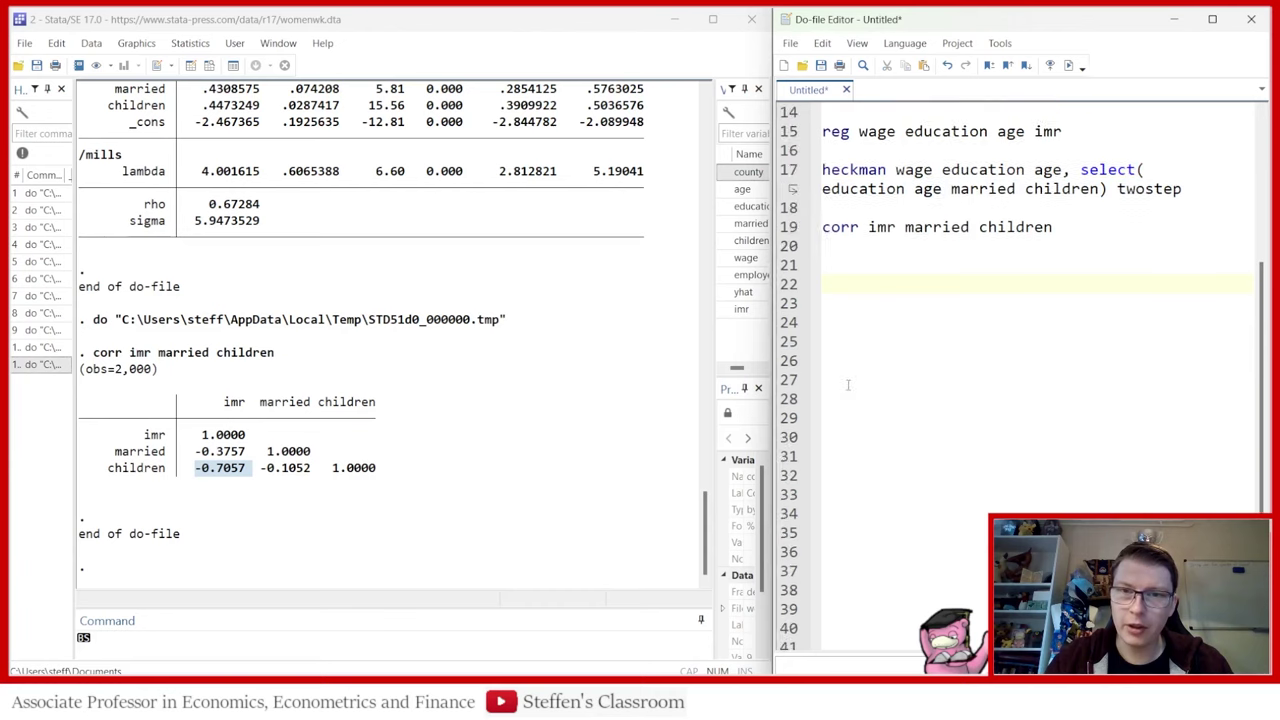
key("ctrl+v")
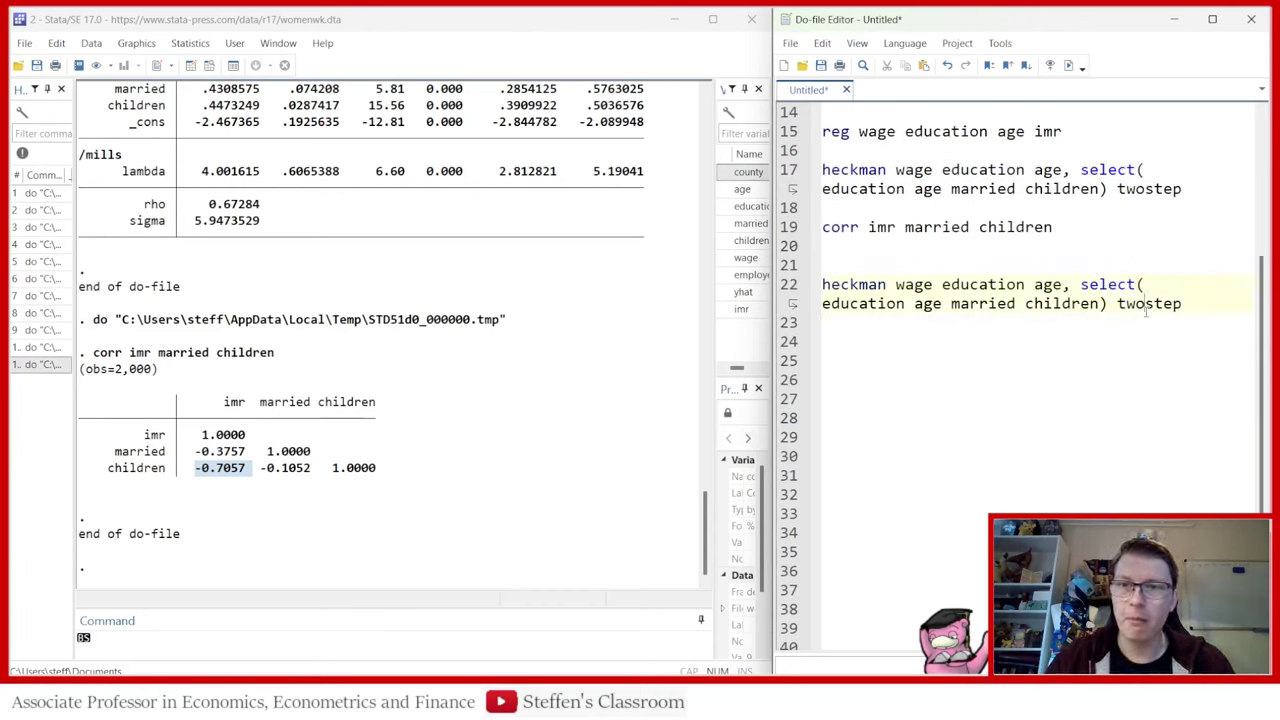
double_click(1146, 310)
key("BackSpace")
key("BackSpace")
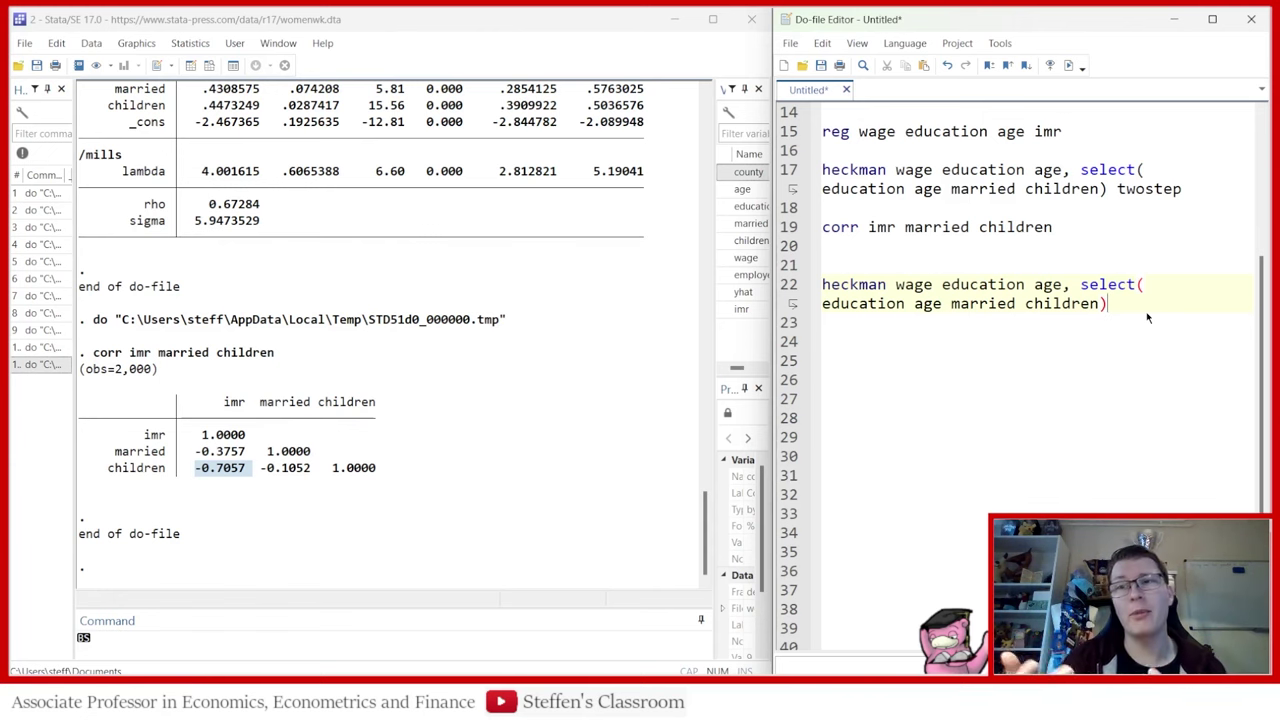
Step: Run the line 22 heckman by maximum likelihood, giving log likelihood -5178.304
left_click(778, 285)
left_click(1068, 65)
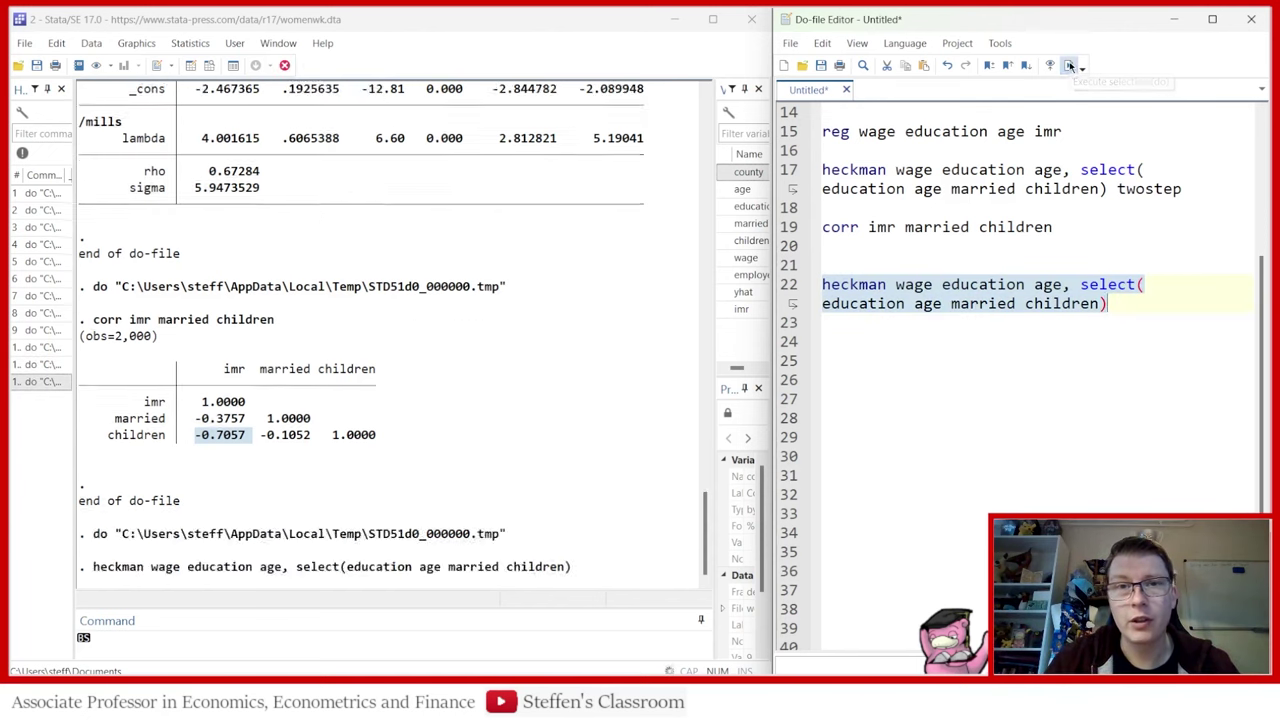
scroll(322, 264, "up", 3)
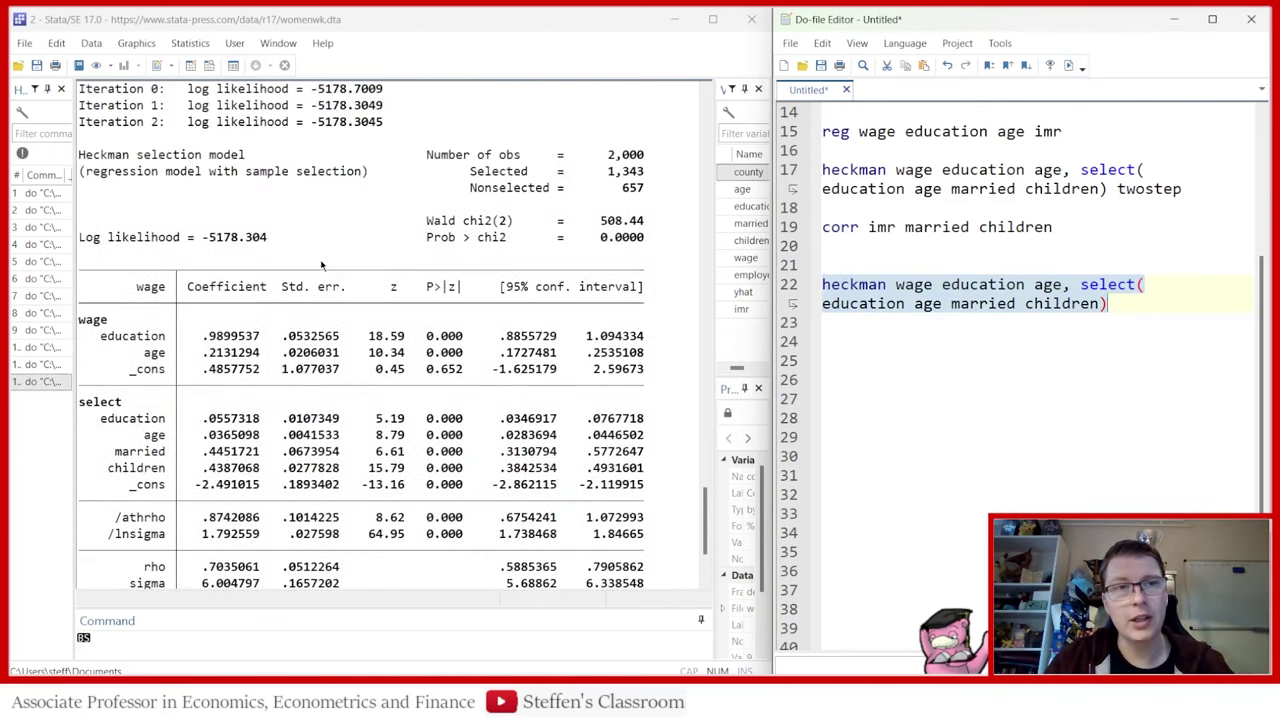
scroll(322, 264, "down", 3)
scroll(322, 264, "up", 5)
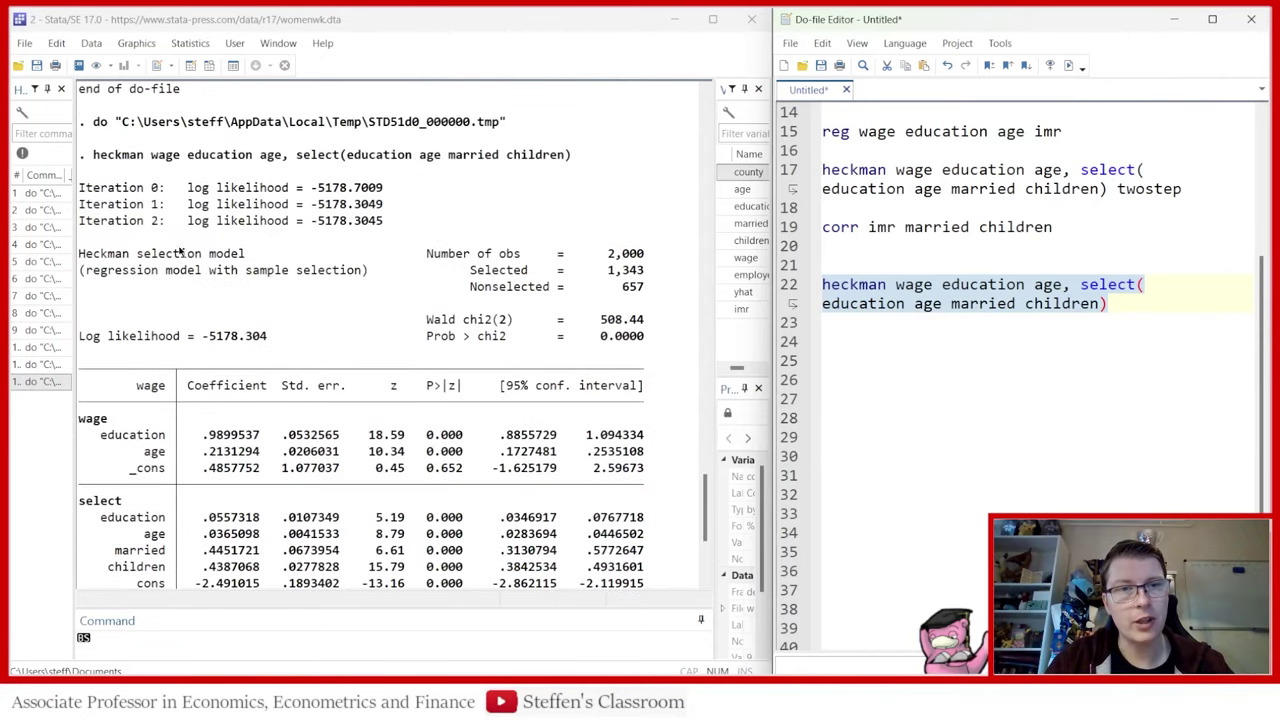
scroll(180, 252, "down", 3)
scroll(370, 337, "down", 1)
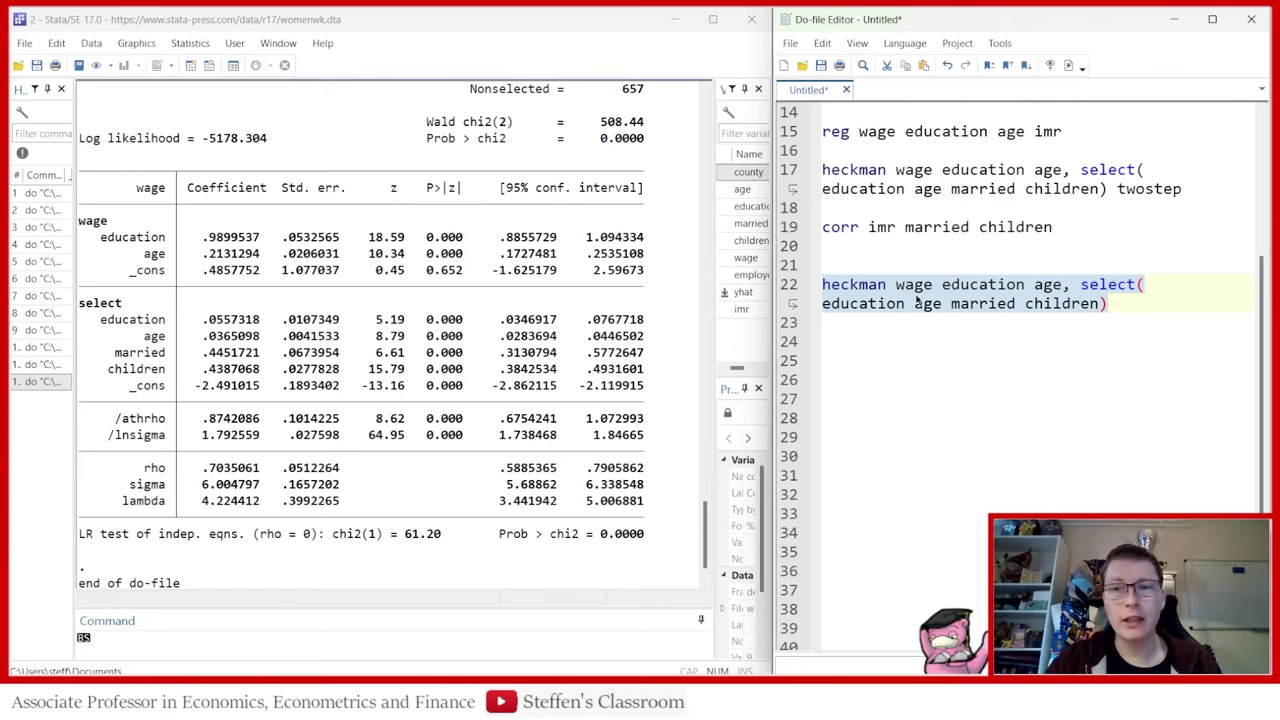
Step: Review the results for rho .7035061, lambda 4.224412 and LR test chi2(1) 61.20
left_click(1123, 297)
scroll(1123, 299, "up", 3)
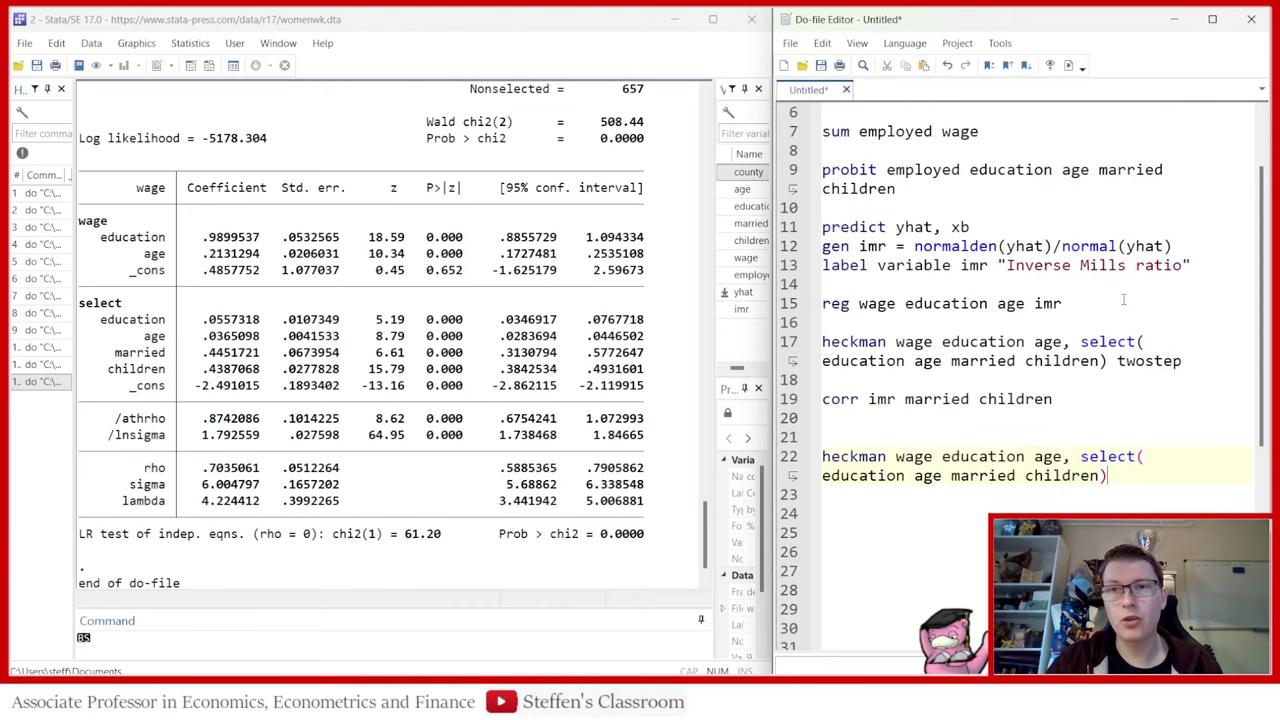
scroll(1123, 299, "up", 2)
scroll(1123, 299, "down", 2)
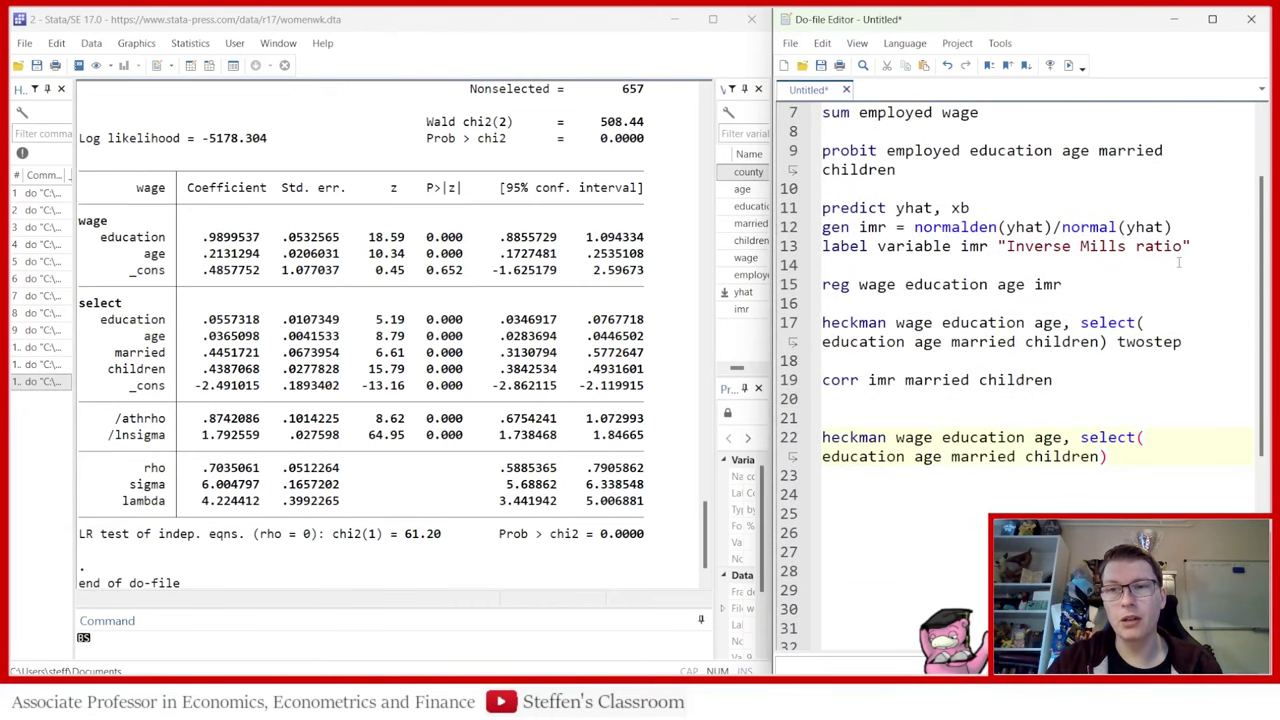